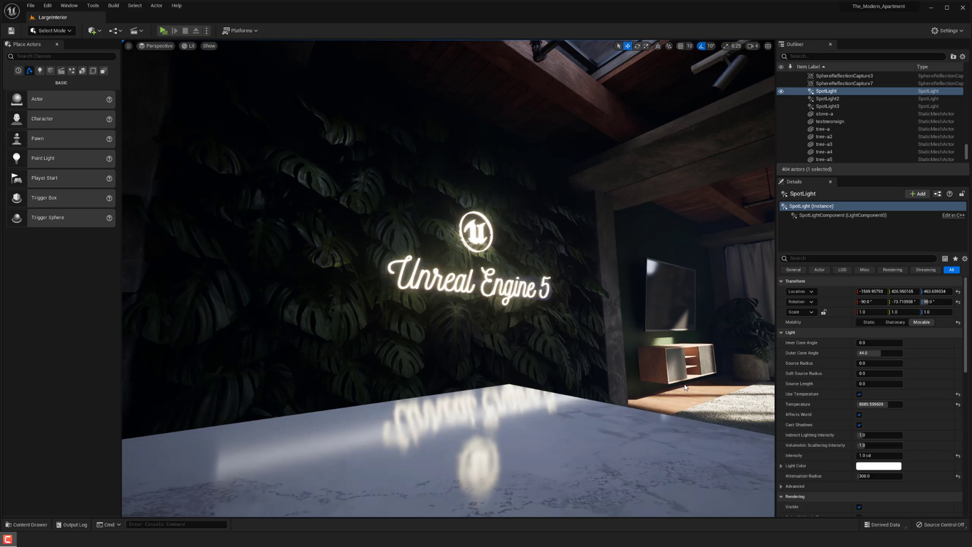
Delete the glowing Unreal Engine 5 neon lettering and the round logo sign above it from the plant wall.
key(d)
mouse_move(399, 347)
right_down()
mouse_move(354, 345)
mouse_move(399, 341)
right_up()
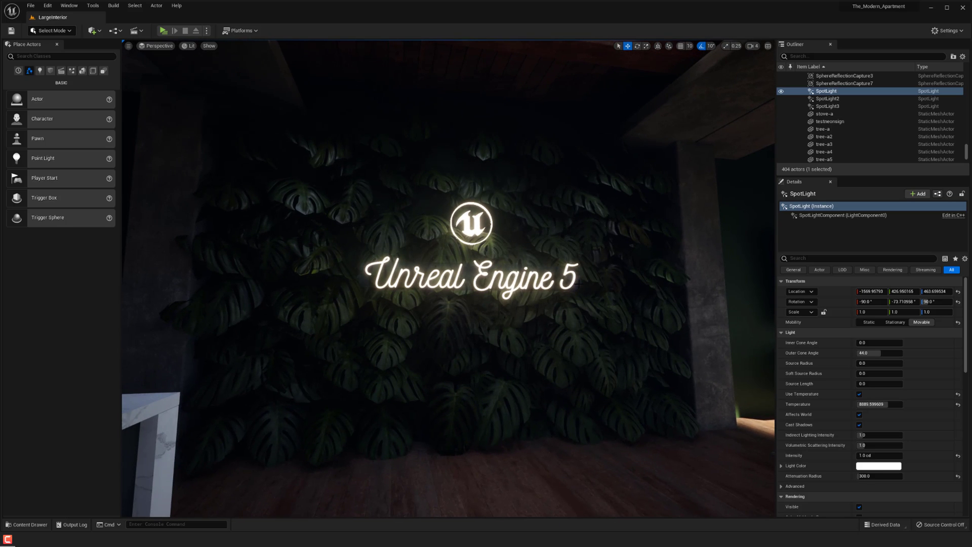
key(a)
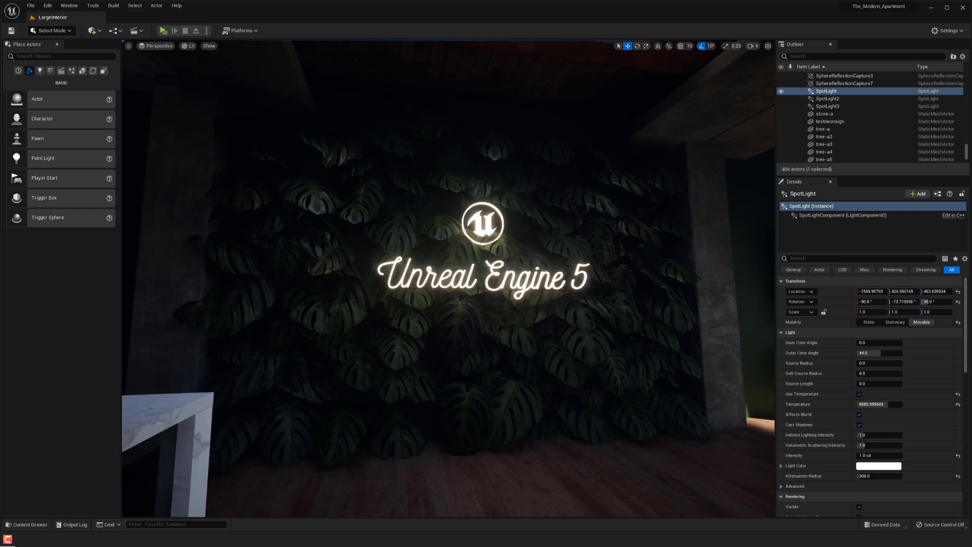
right_drag(484, 315, 501, 314)
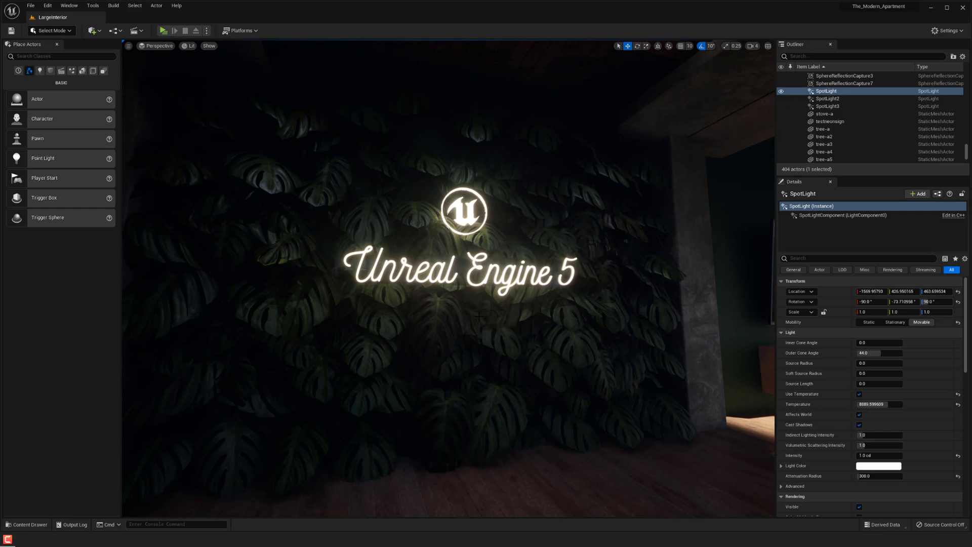
right_drag(500, 300, 490, 300)
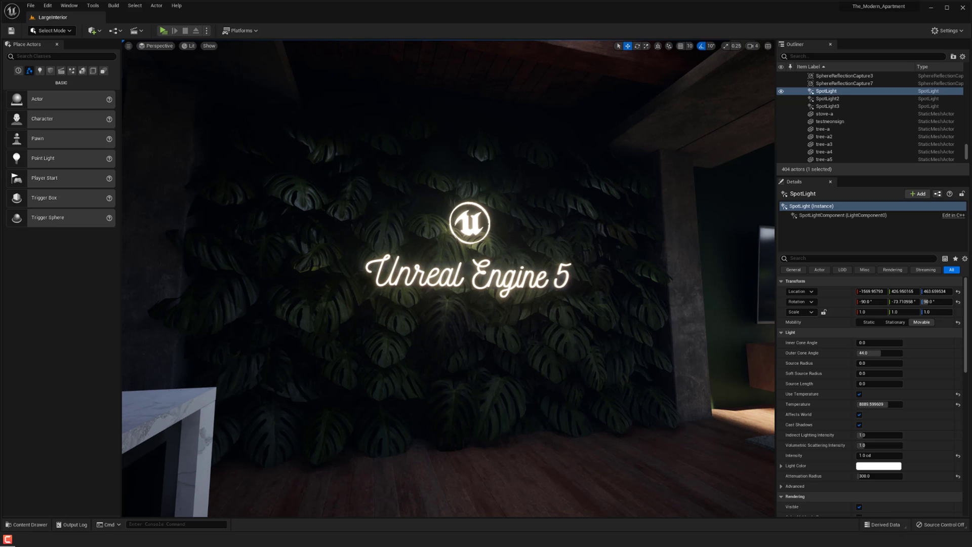
mouse_move(455, 312)
right_down()
mouse_move(471, 292)
mouse_move(459, 310)
right_up()
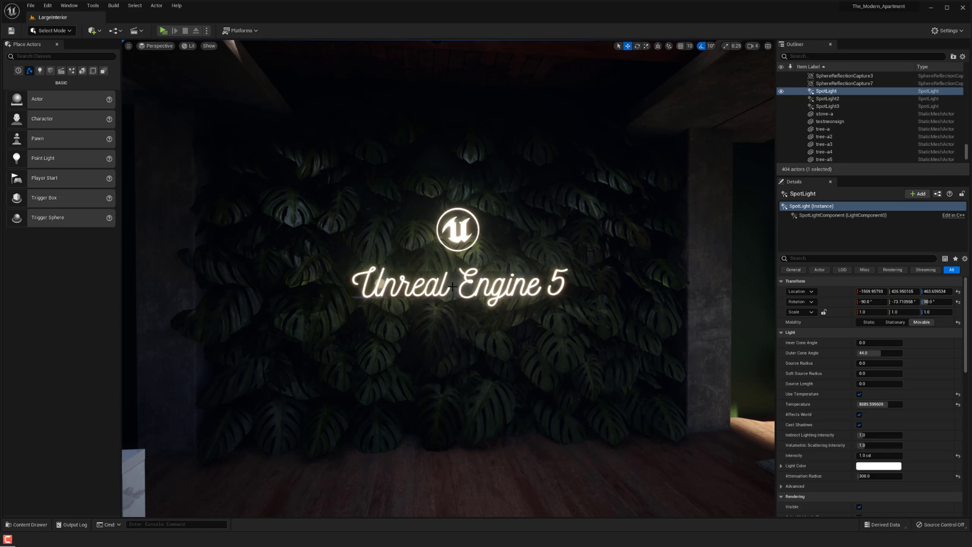
right_drag(452, 287, 429, 272)
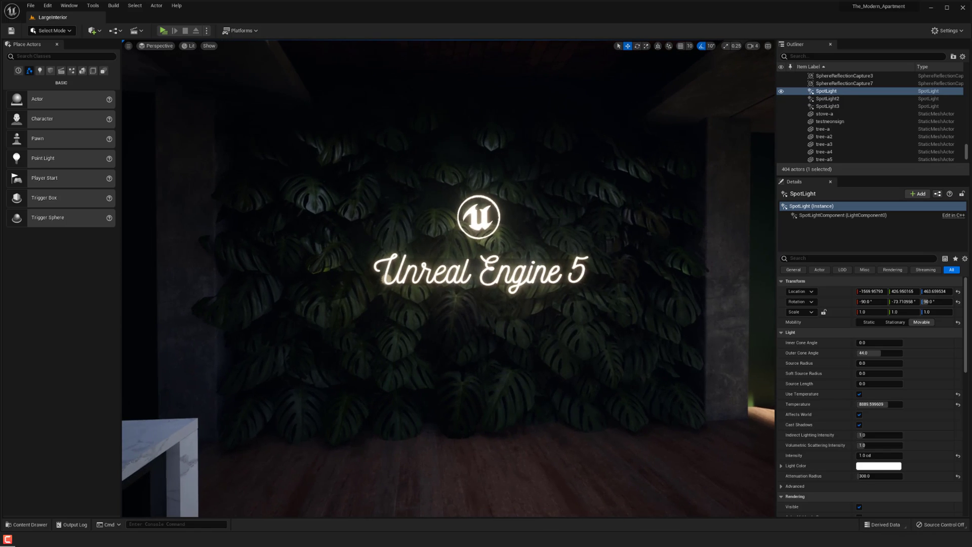
click(430, 272)
key(Delete)
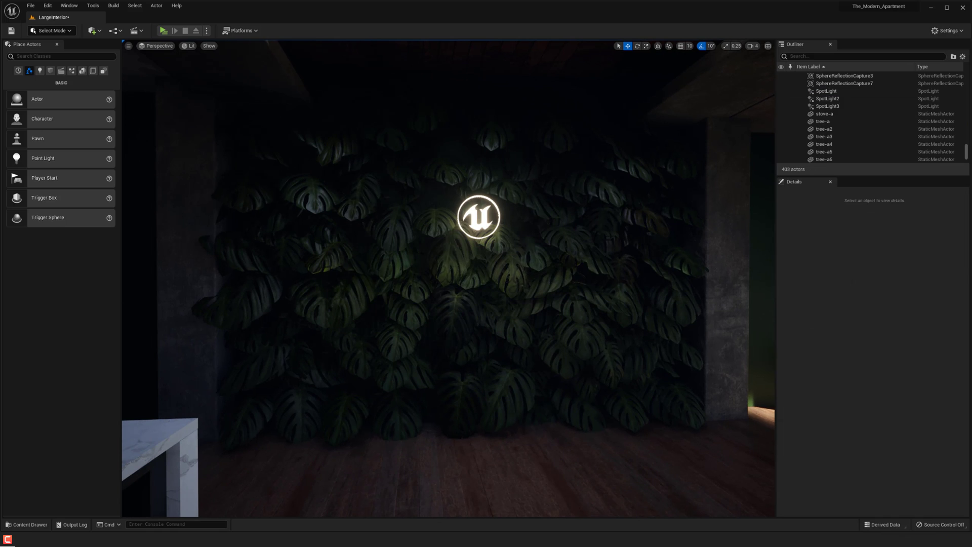
click(479, 217)
key(Delete)
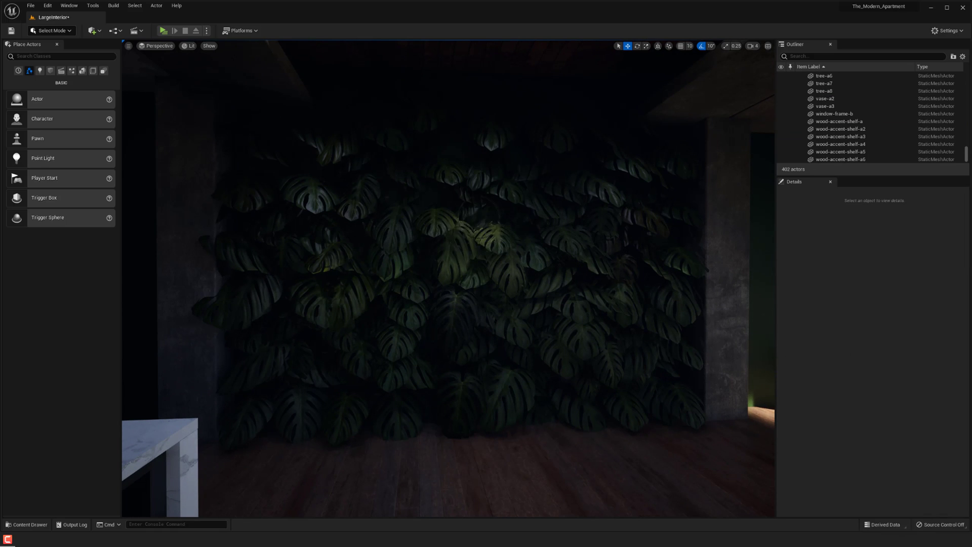
Select the spotlight above the plant wall and look over the bare wall in game view.
scroll(448, 278, down, 3)
click(650, 83)
right_drag(650, 83, 620, 71)
key(g)
right_drag(420, 281, 374, 285)
key(s)
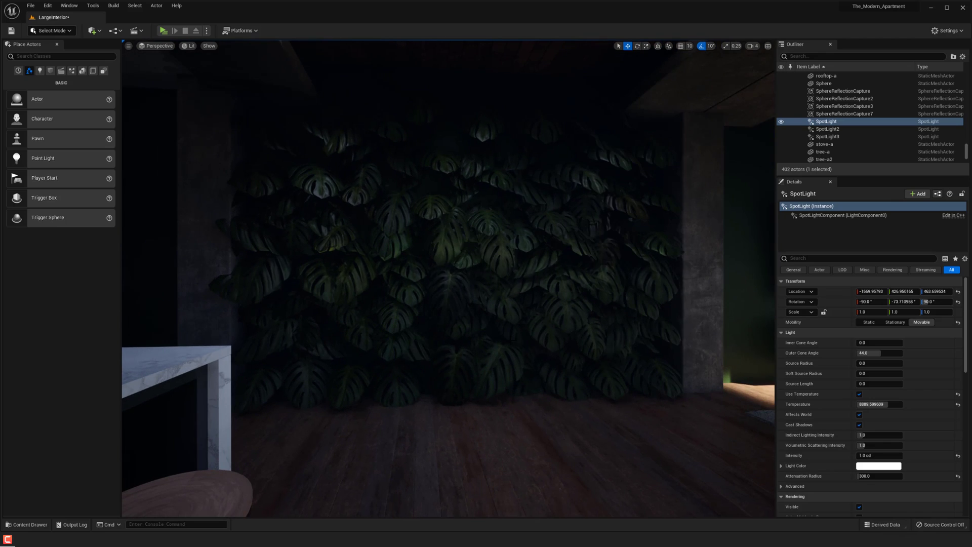
right_drag(375, 285, 380, 282)
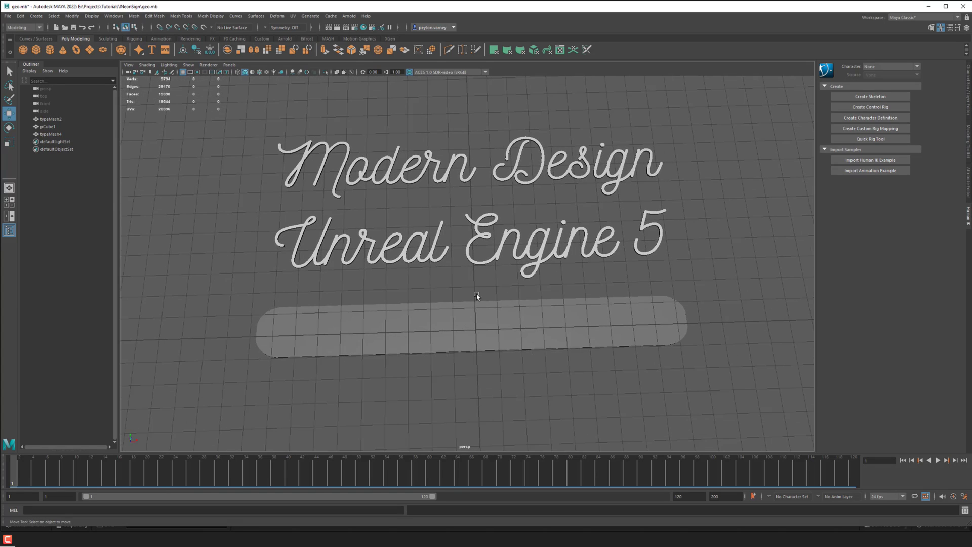
Switch to Maya and examine the script lettering meshes and the rounded backing plate beneath them.
scroll(477, 296, up, 5)
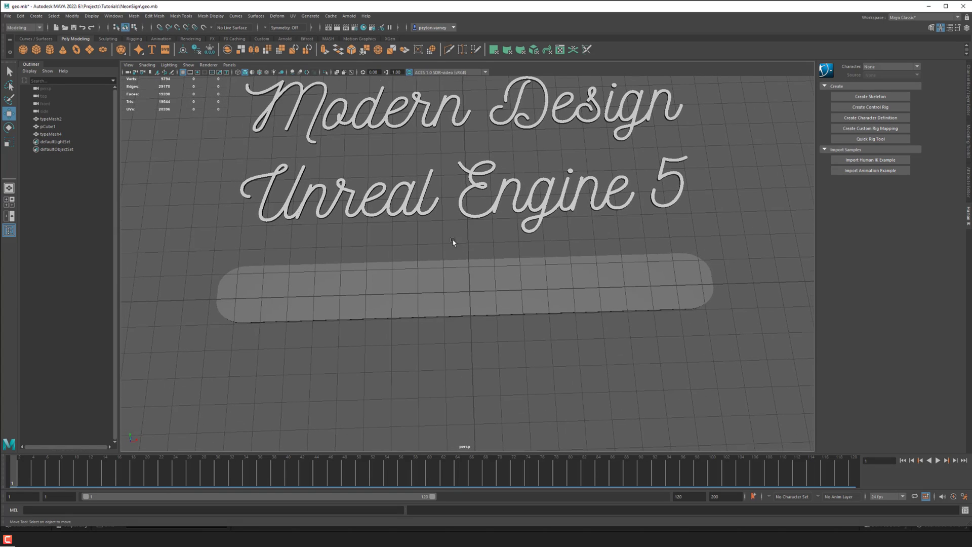
scroll(452, 254, up, 1)
click(451, 254)
click(419, 224)
scroll(433, 257, up, 2)
mouse_move(433, 257)
alt+mouse_down()
mouse_move(470, 236)
mouse_move(444, 241)
alt+mouse_up()
scroll(468, 262, up, 2)
alt+middle_drag(468, 262, 486, 280)
scroll(440, 262, down, 3)
alt+drag(440, 263, 454, 287)
click(436, 278)
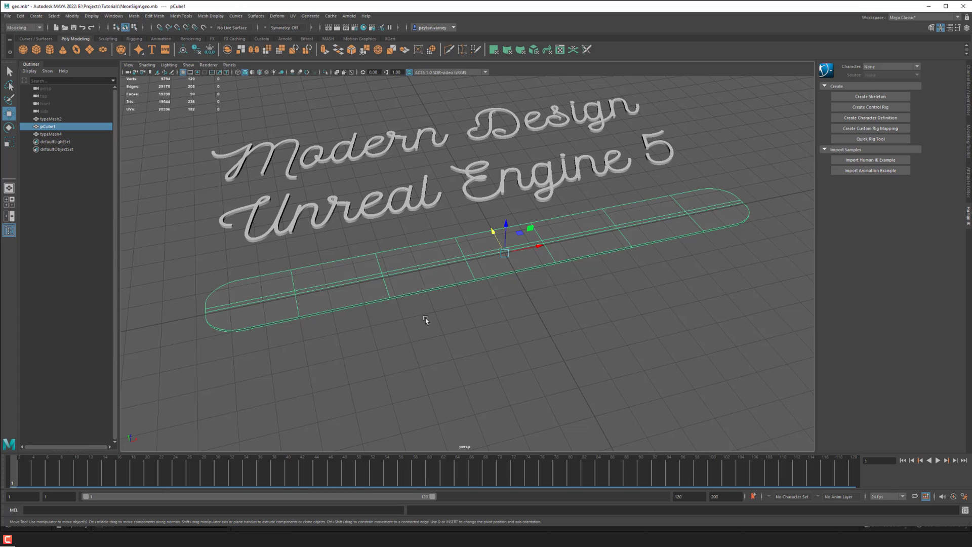
Inspect the rounded end and thickness of the backing plate up close.
click(636, 268)
alt+middle_drag(485, 282, 616, 253)
alt+middle_drag(423, 279, 518, 242)
alt+right_drag(518, 242, 629, 295)
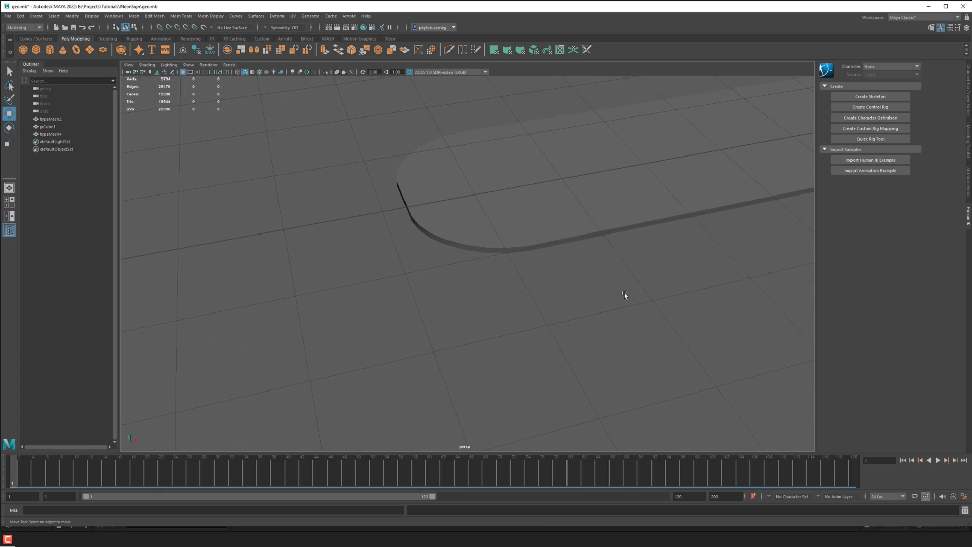
alt+right_drag(646, 236, 383, 236)
alt+drag(526, 223, 483, 285)
alt+middle_drag(620, 303, 443, 247)
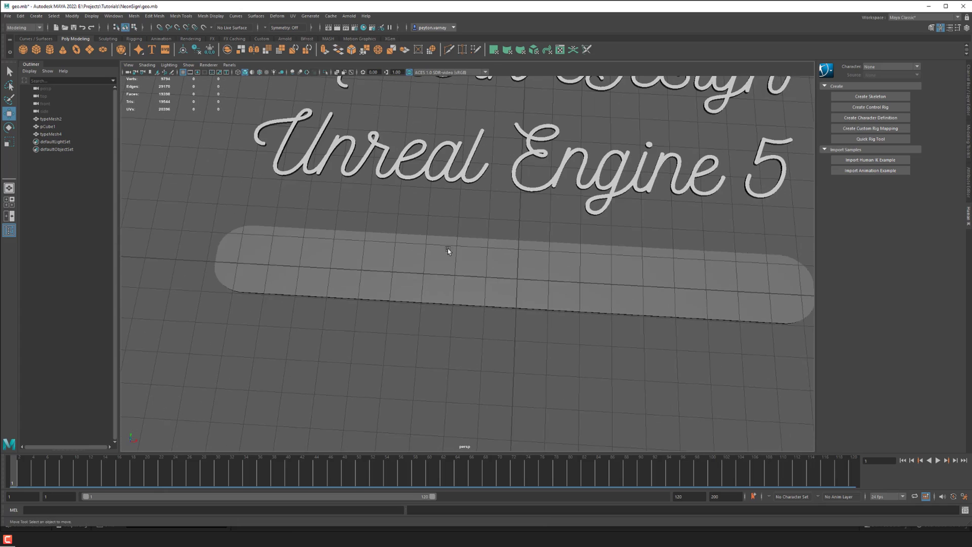
Try placing the rounded backing plate behind the Unreal Engine 5 lettering, and undo the move.
alt+drag(443, 248, 475, 302)
click(481, 298)
alt+right_drag(509, 278, 481, 278)
alt+middle_drag(481, 279, 470, 290)
drag(495, 273, 508, 194)
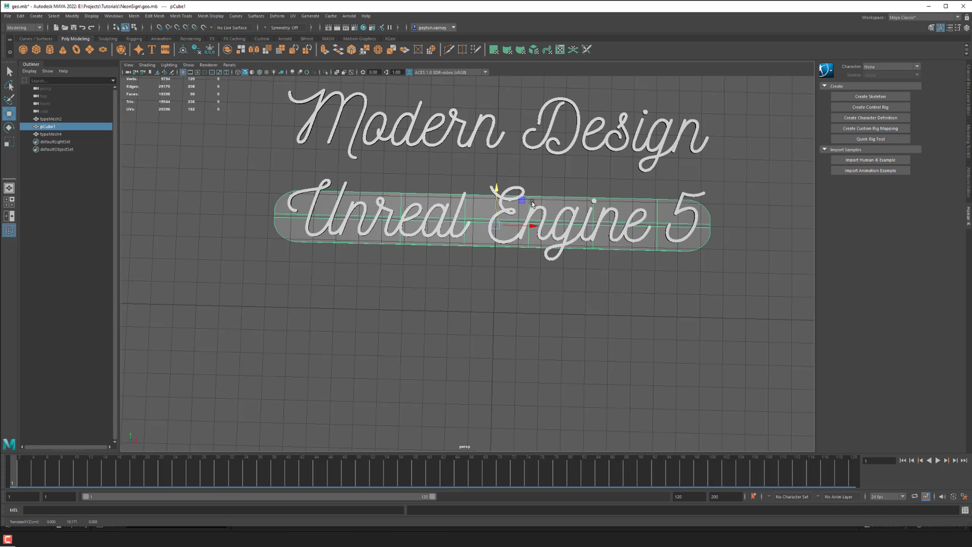
key(ctrl+z)
Compare the Unreal Engine 5 script lettering with the backing plate below it from different angles.
alt+drag(576, 275, 596, 267)
click(525, 328)
scroll(512, 315, up, 3)
alt+drag(512, 315, 469, 230)
click(297, 175)
click(357, 232)
scroll(364, 233, down, 2)
scroll(443, 206, up, 2)
alt+middle_drag(435, 237, 419, 199)
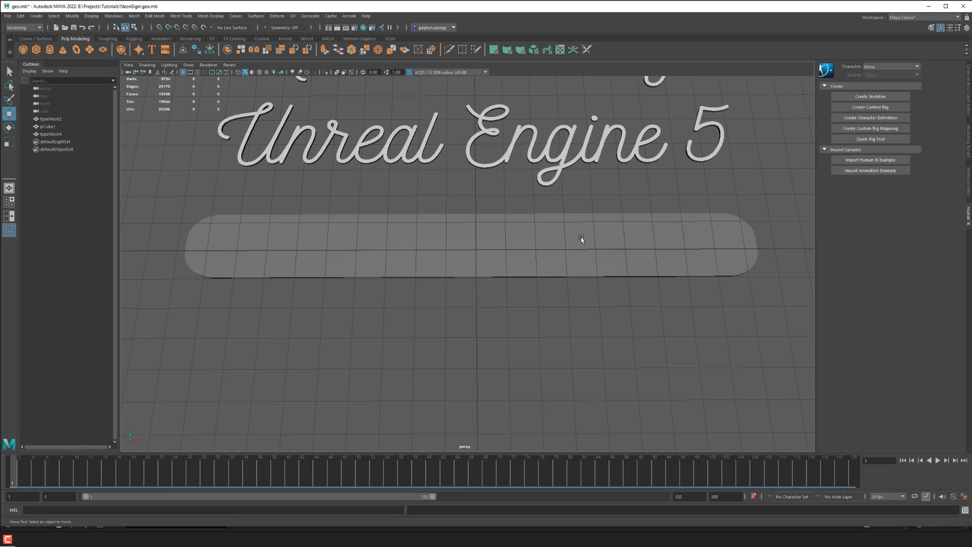
Create a 3D type object reading "Unreal Engine 5" and centre its alignment.
click(152, 51)
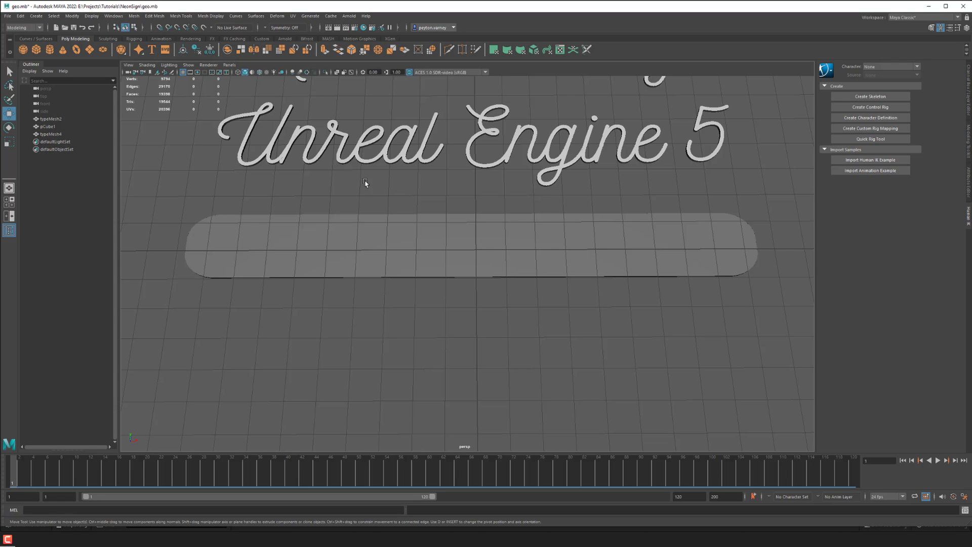
scroll(460, 263, down, 3)
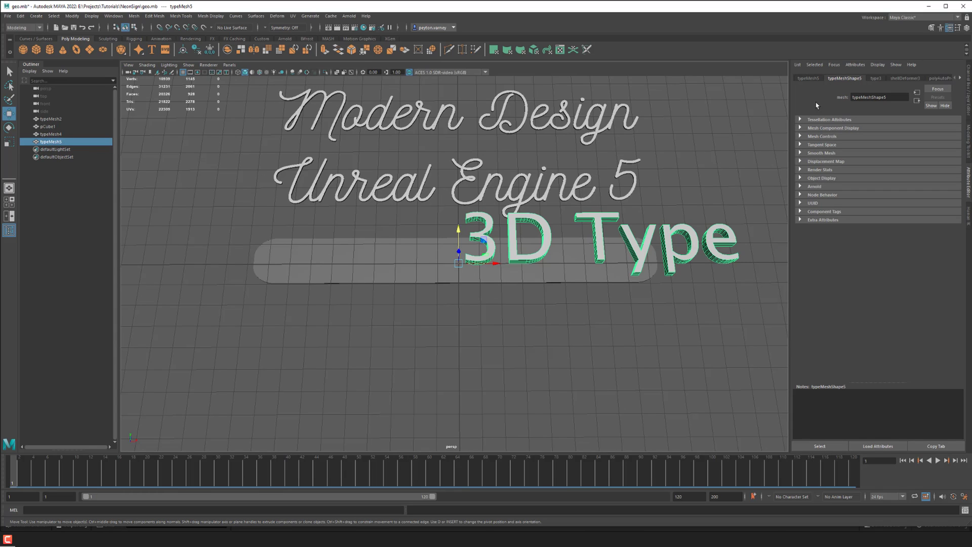
click(875, 79)
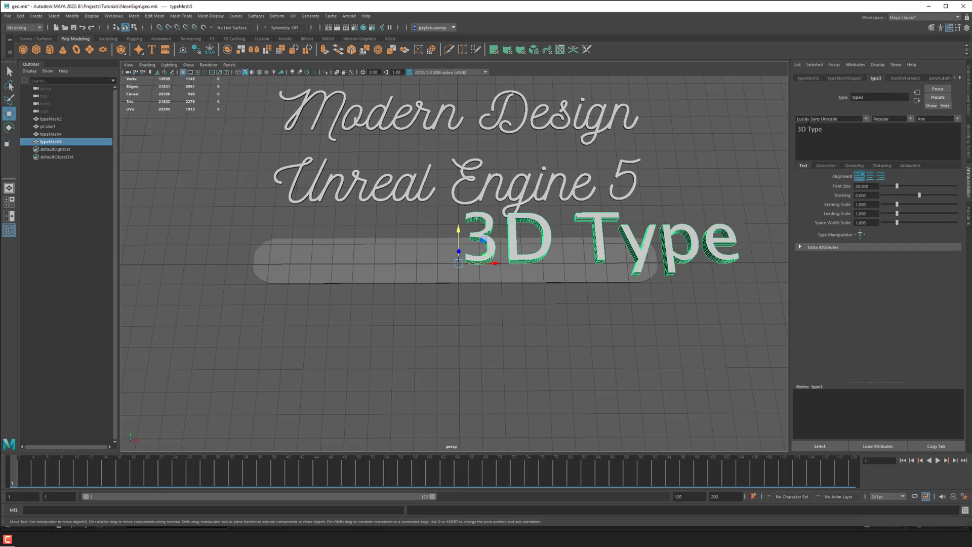
drag(837, 129, 794, 131)
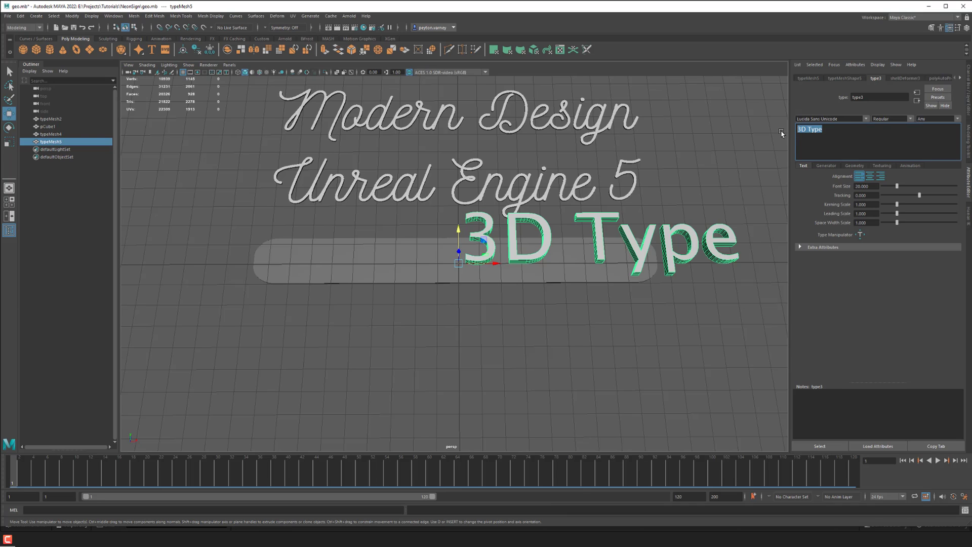
text(Unreal)
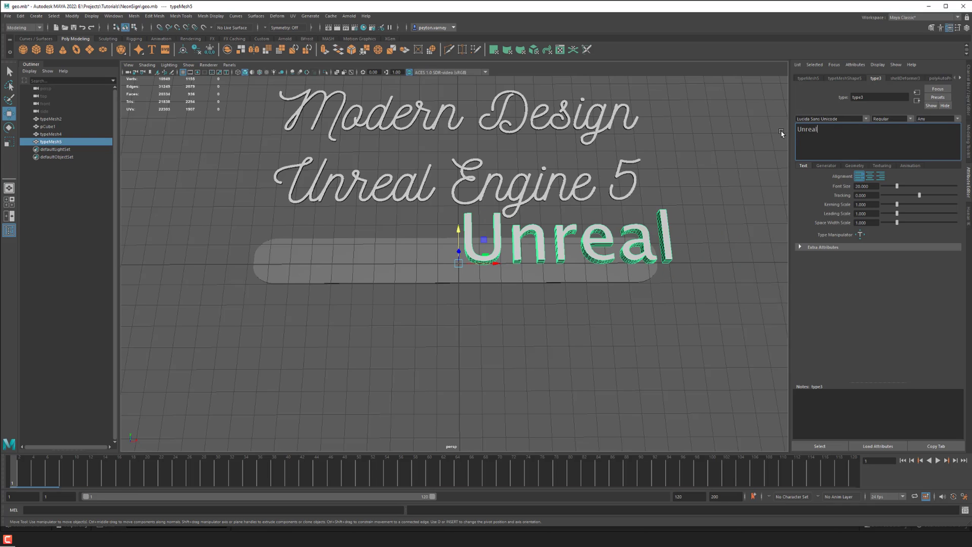
text( Engine 5)
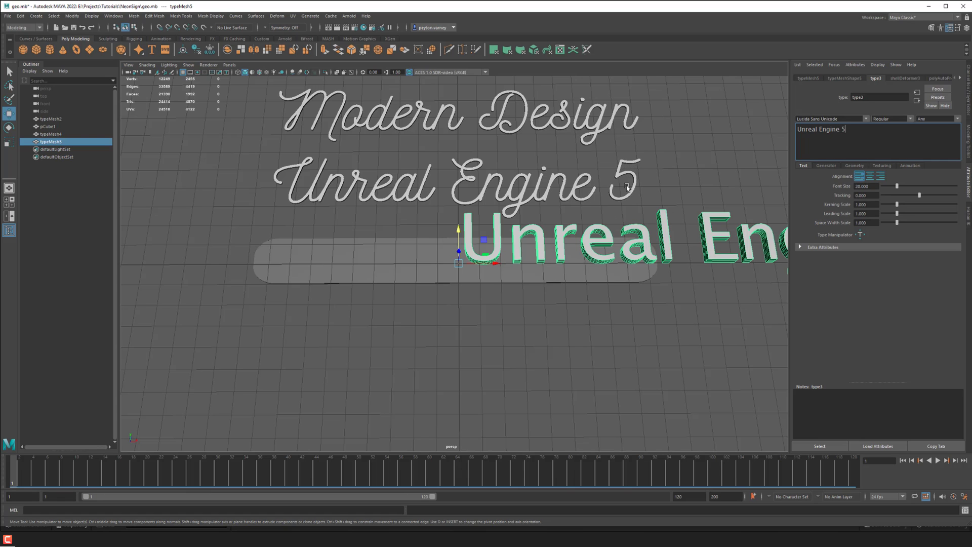
alt+drag(632, 176, 632, 181)
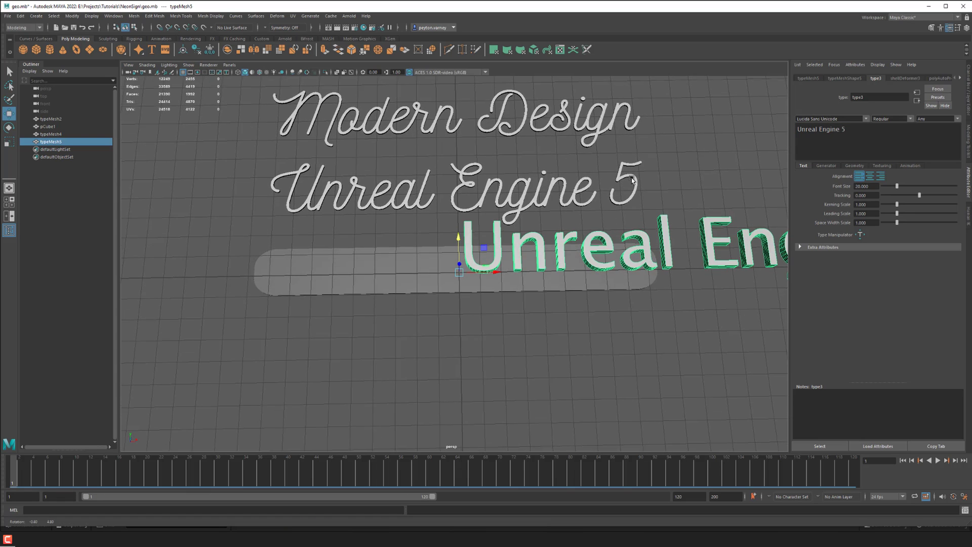
click(870, 176)
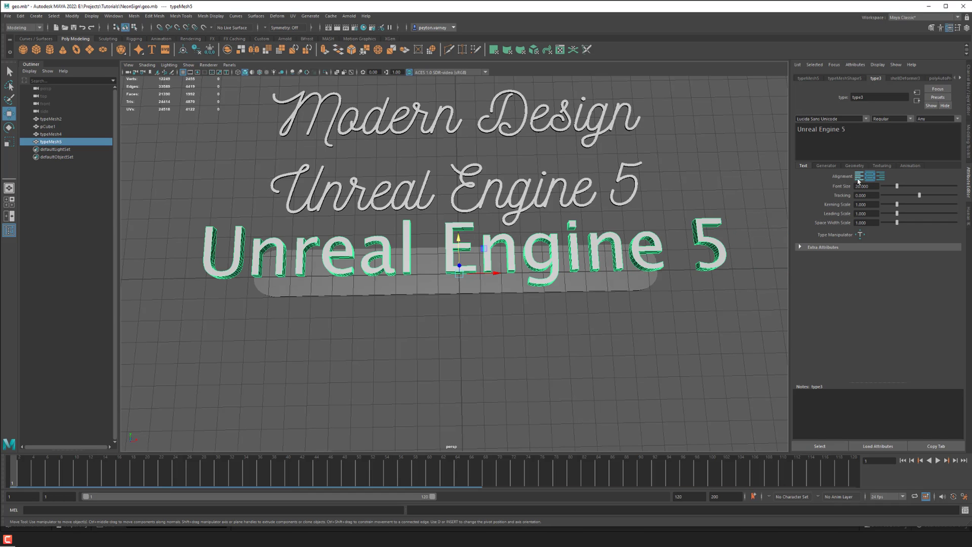
Reduce the extrude divisions of the new Unreal Engine 5 type to 1 in its geometry settings.
alt+drag(694, 224, 599, 229)
scroll(583, 214, up, 4)
alt+right_drag(600, 229, 608, 237)
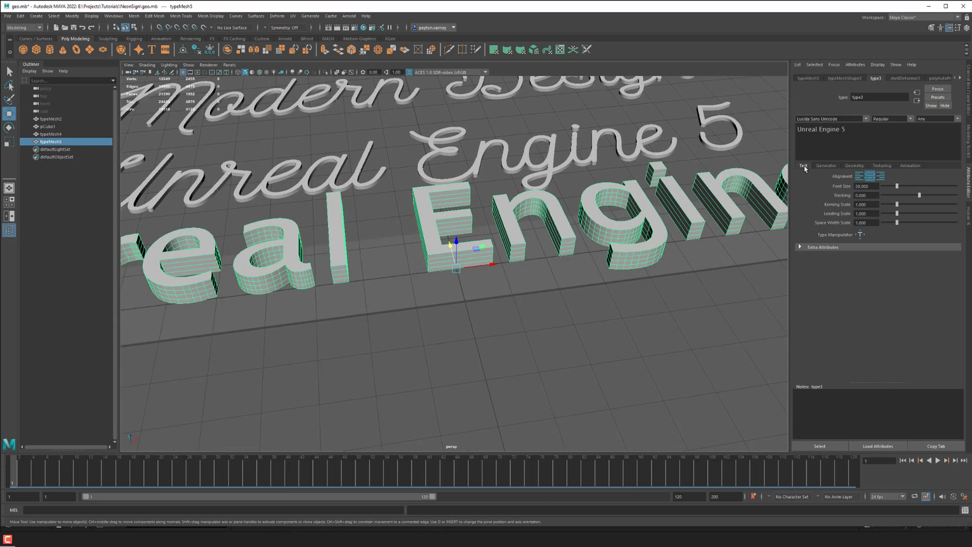
click(855, 166)
scroll(868, 184, down, 3)
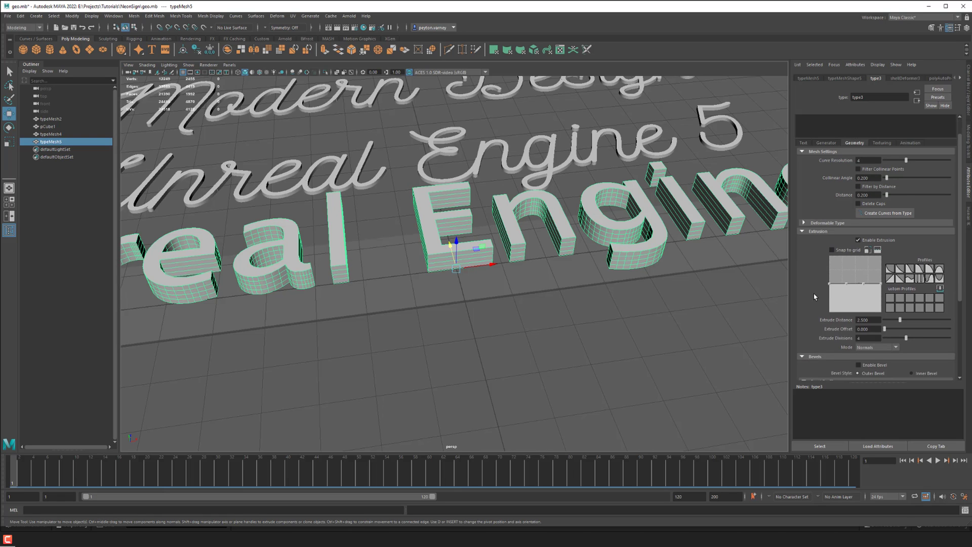
alt+drag(573, 289, 737, 299)
scroll(810, 287, down, 2)
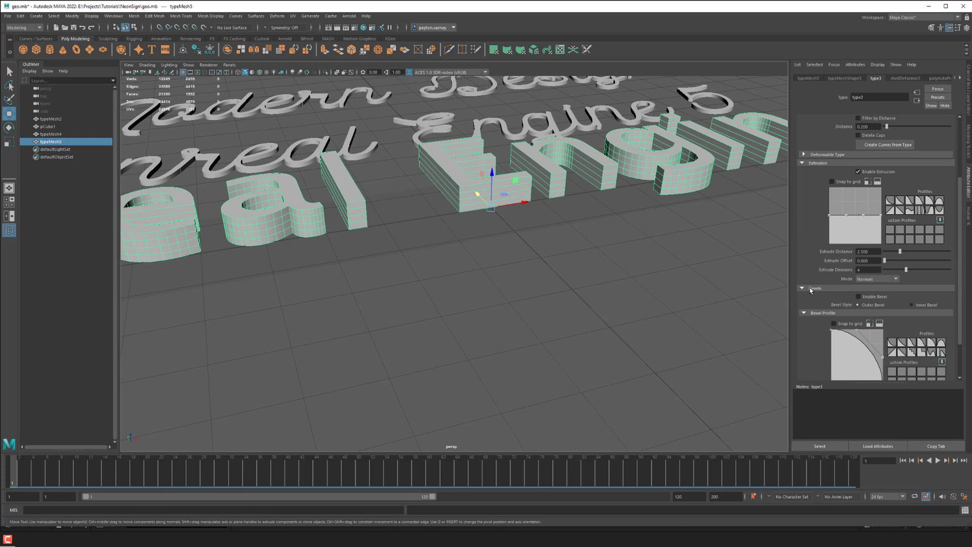
scroll(811, 286, up, 2)
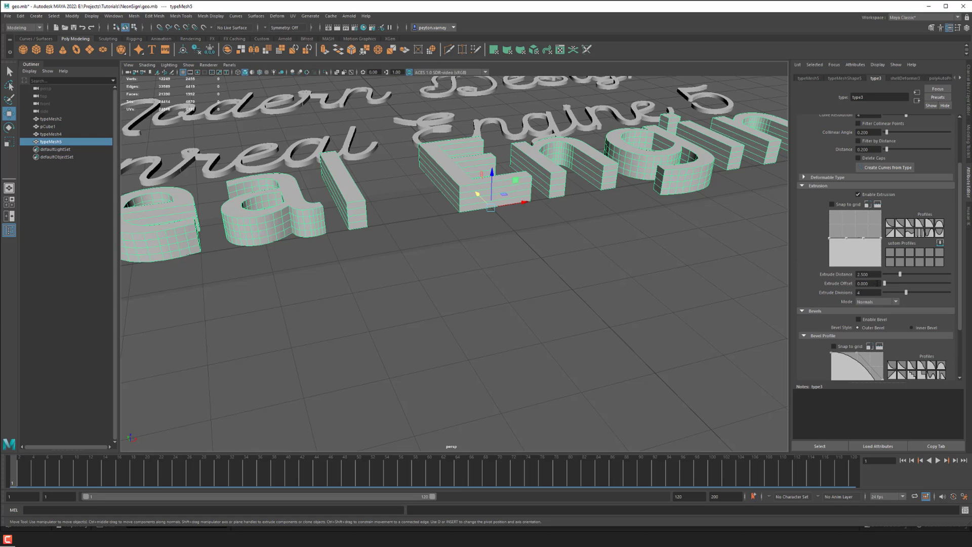
drag(903, 297, 886, 297)
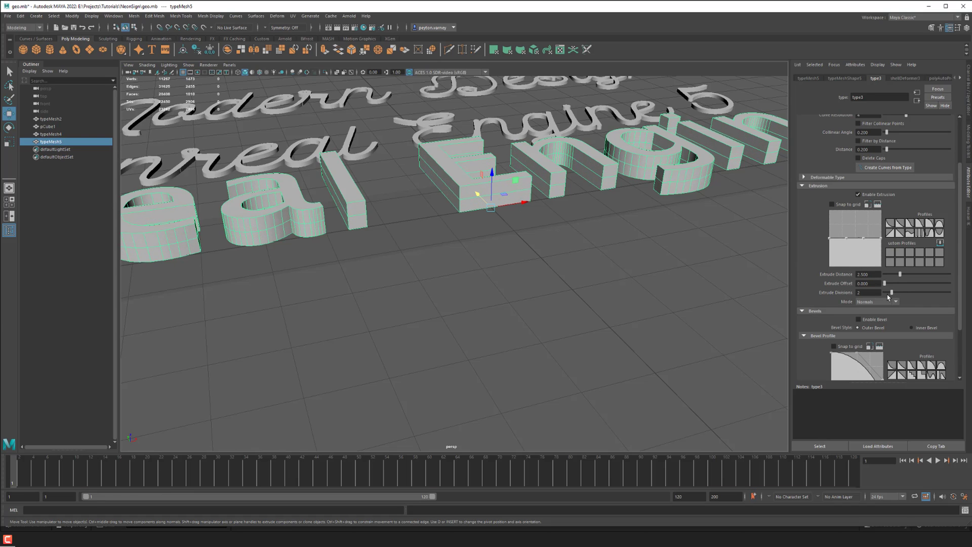
Compare the new block-letter Unreal Engine 5 type with the script lettering and backing plate from the front.
alt+right_drag(684, 276, 521, 248)
alt+drag(521, 248, 490, 273)
alt+right_drag(489, 274, 428, 253)
alt+middle_drag(428, 252, 467, 243)
alt+right_drag(467, 243, 420, 225)
mouse_move(419, 225)
alt+mouse_down()
mouse_move(410, 226)
mouse_move(408, 219)
mouse_move(425, 218)
mouse_move(415, 216)
alt+mouse_up()
alt+right_drag(415, 216, 458, 215)
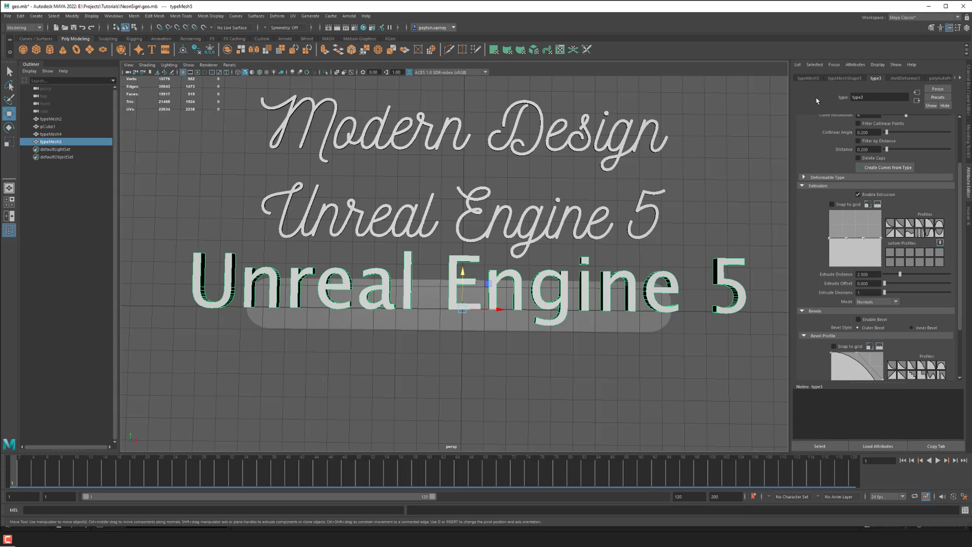
Change the font of the new Unreal Engine 5 type from Lucida Sans Unicode to the Nickainley script.
click(846, 79)
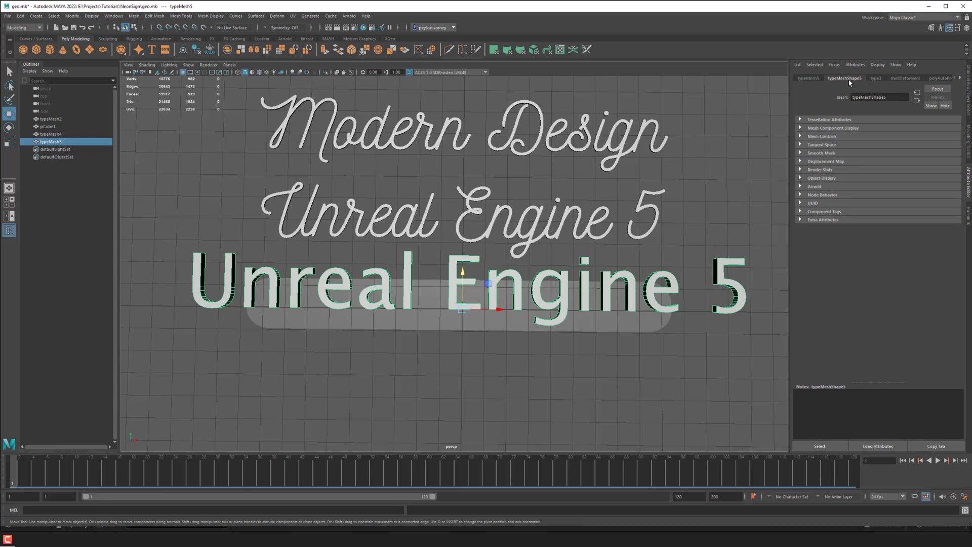
click(807, 79)
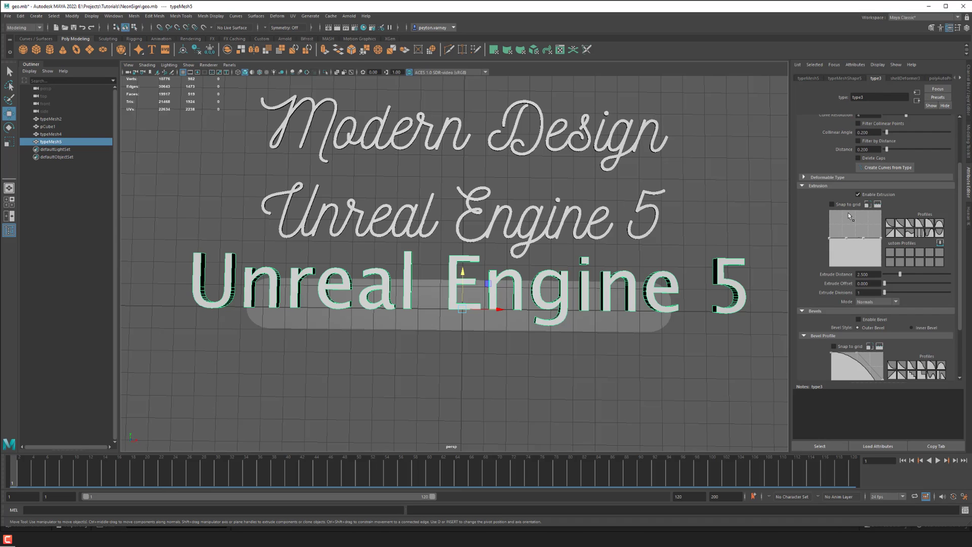
scroll(846, 214, up, 3)
click(804, 166)
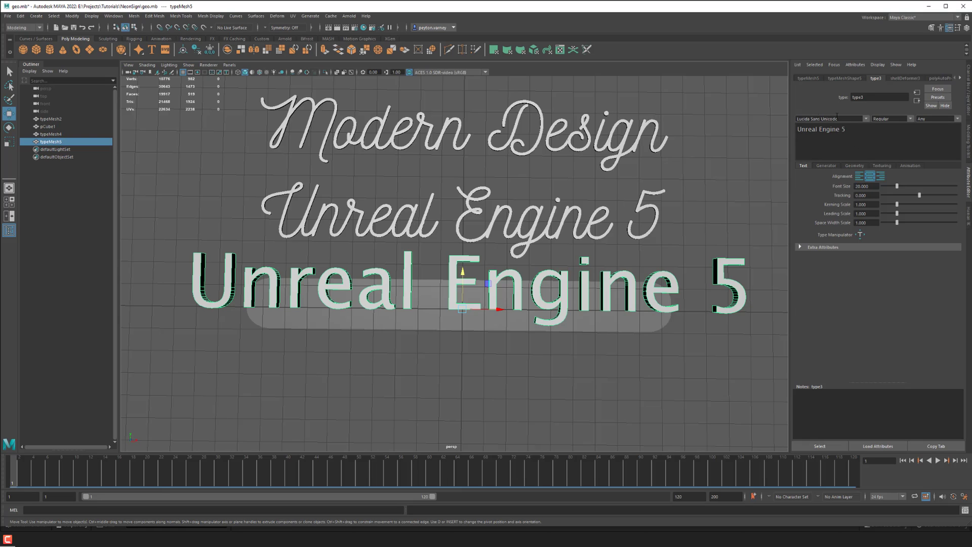
click(830, 118)
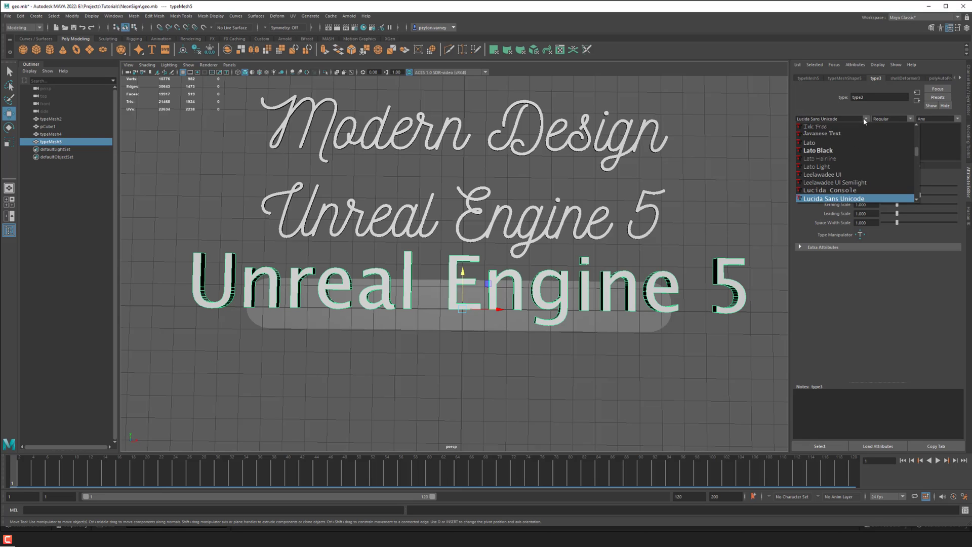
drag(915, 161, 916, 166)
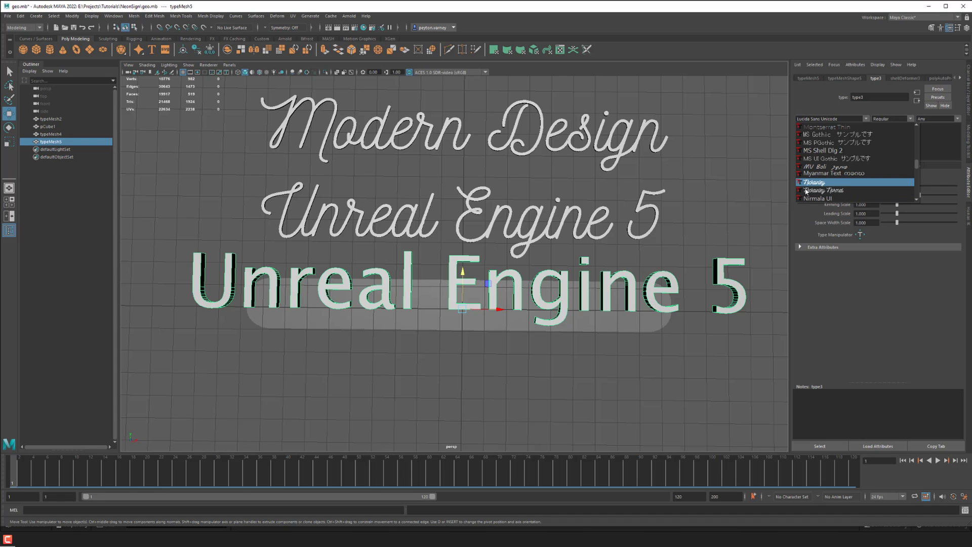
alt+drag(640, 201, 651, 202)
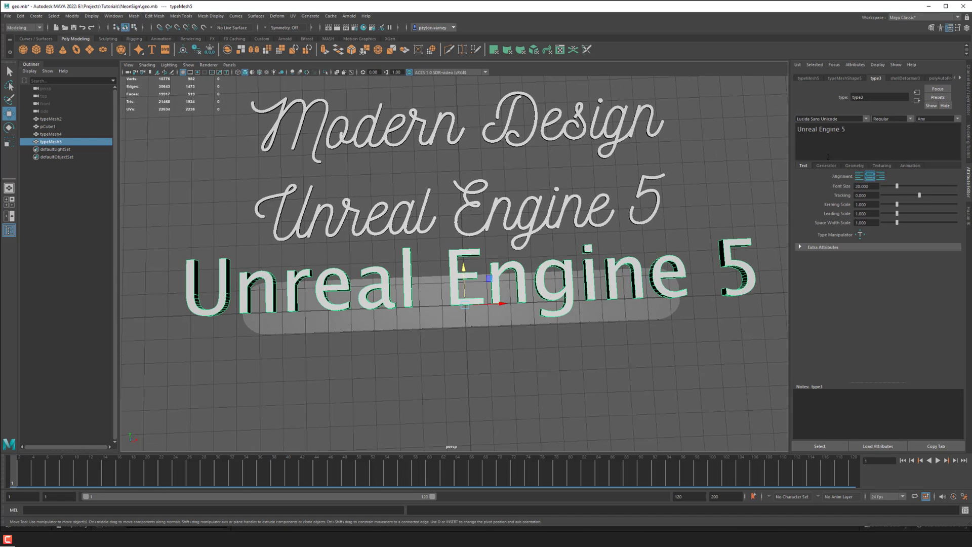
click(865, 120)
scroll(855, 161, down, 5)
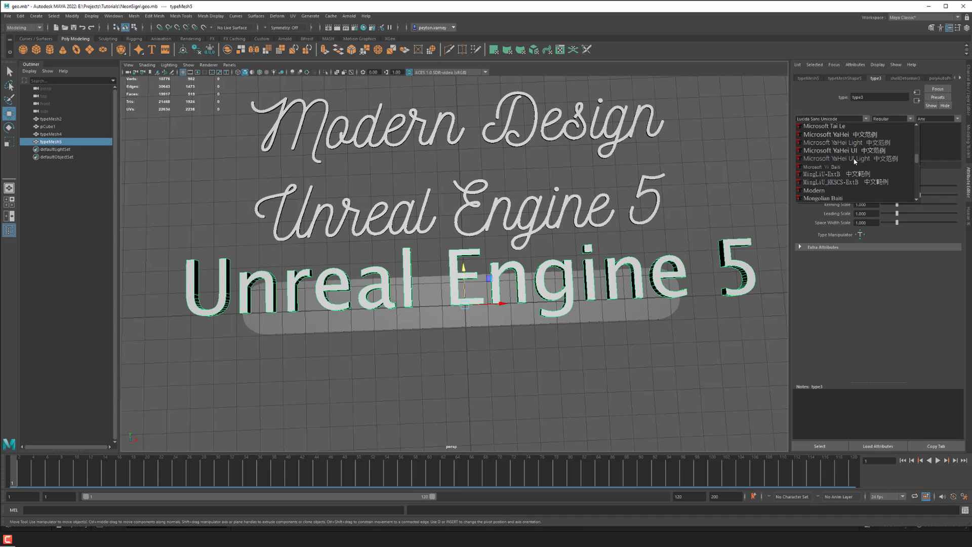
scroll(855, 161, down, 5)
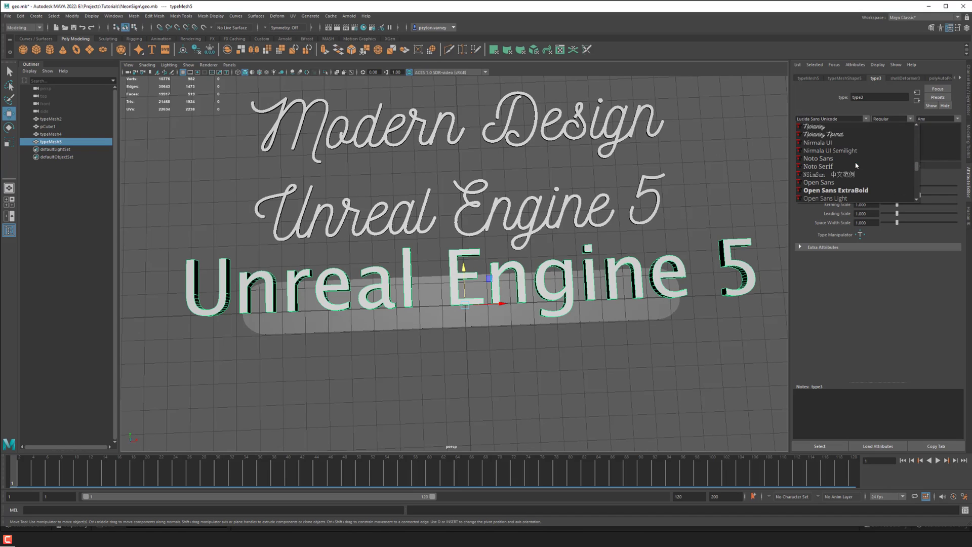
click(839, 130)
alt+drag(645, 208, 560, 203)
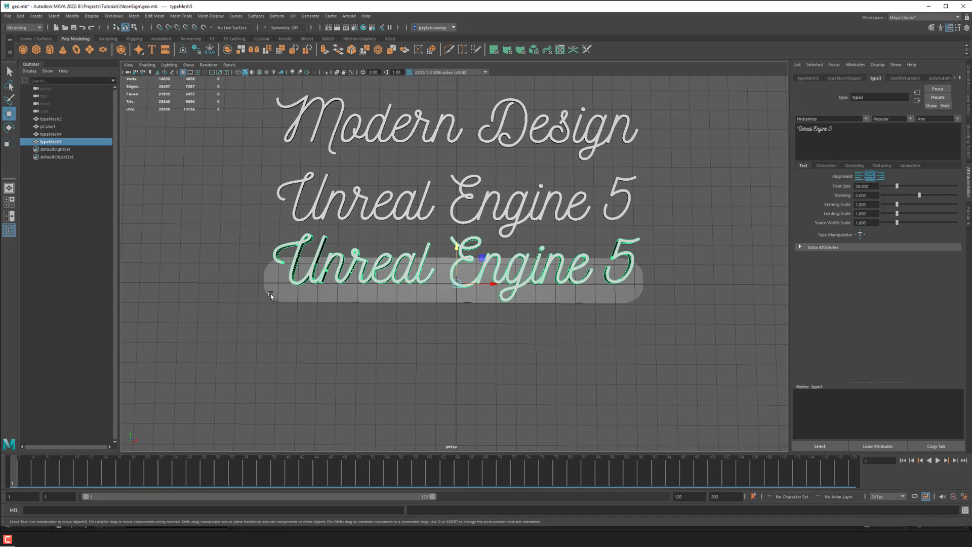
Thin the new script lettering's depth to match the lettering above and set it at the front of the backing plate.
alt+middle_drag(478, 293, 467, 274)
alt+right_drag(466, 274, 484, 283)
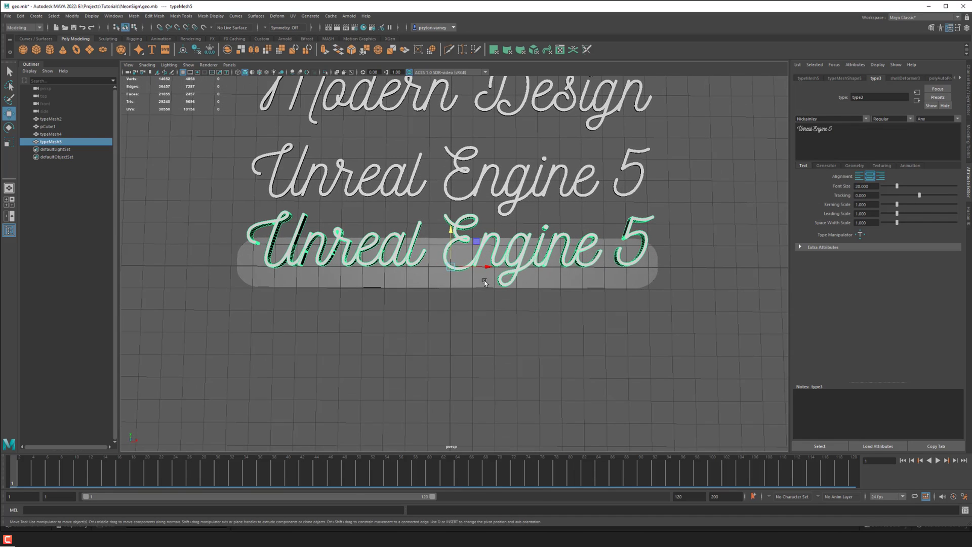
alt+middle_drag(484, 283, 494, 282)
alt+drag(470, 276, 451, 267)
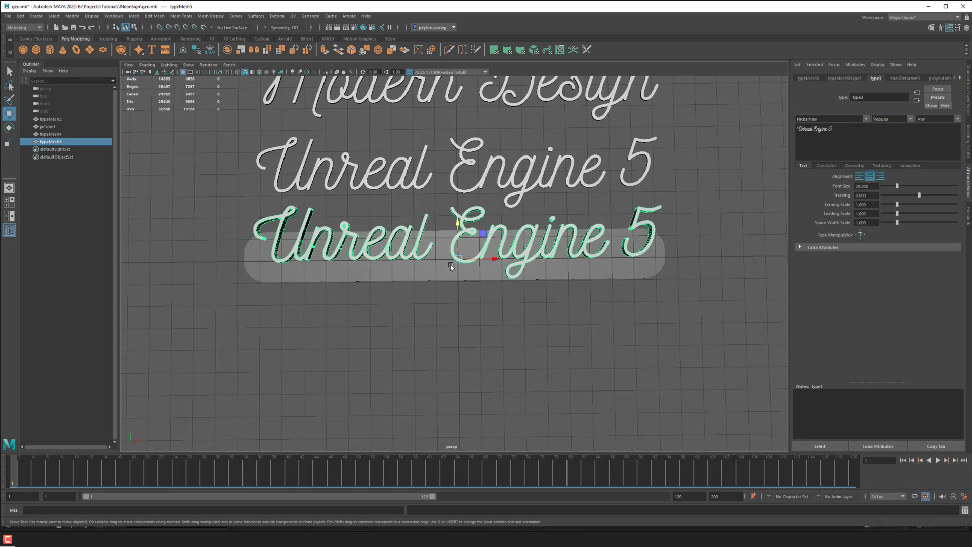
alt+drag(409, 185, 472, 227)
key(e)
key(r)
key(w)
drag(527, 213, 447, 197)
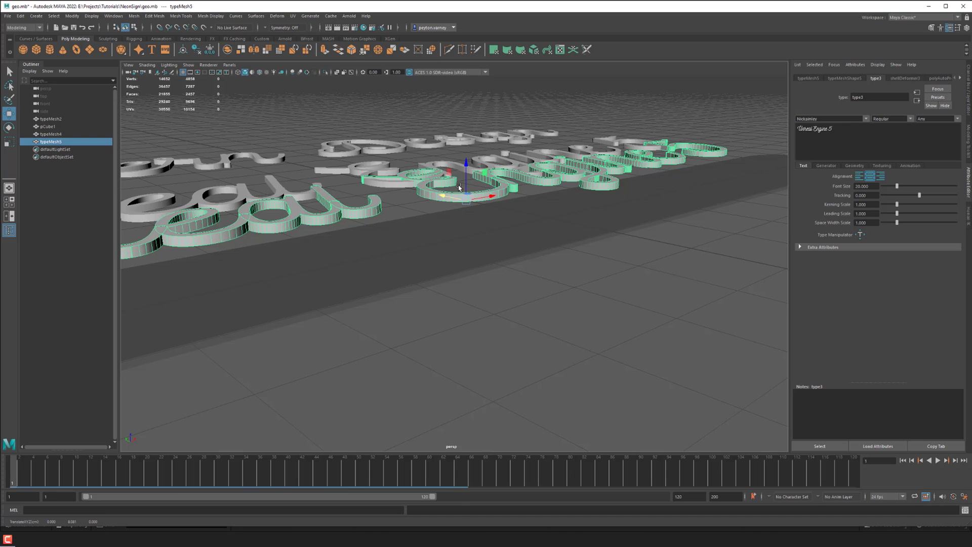
key(ctrl+z)
key(e)
key(r)
drag(550, 185, 552, 167)
click(640, 267)
alt+drag(640, 267, 370, 258)
click(476, 282)
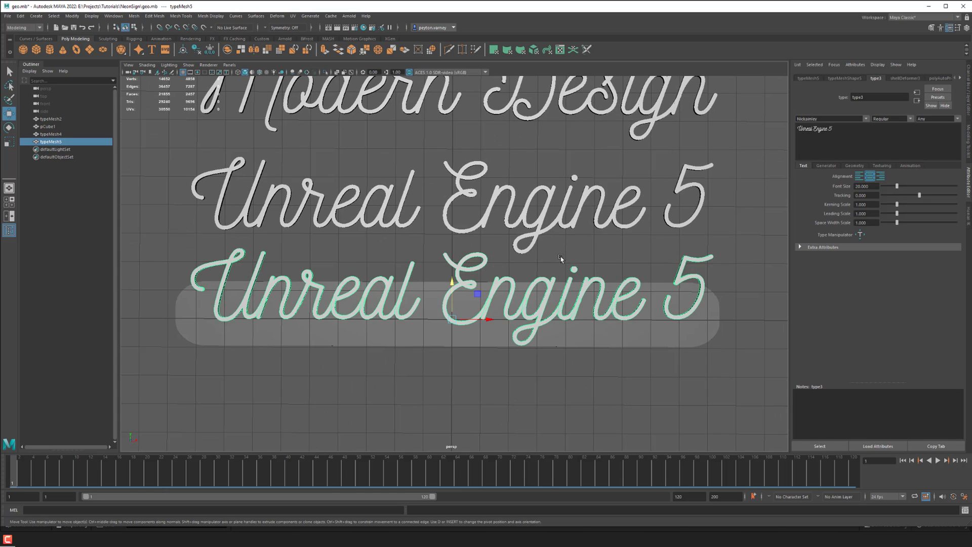
Examine how the lower Unreal Engine 5 lettering lines up with the backing plate from the front.
alt+right_drag(558, 263, 450, 250)
alt+middle_drag(451, 250, 450, 233)
click(475, 331)
alt+drag(515, 306, 510, 294)
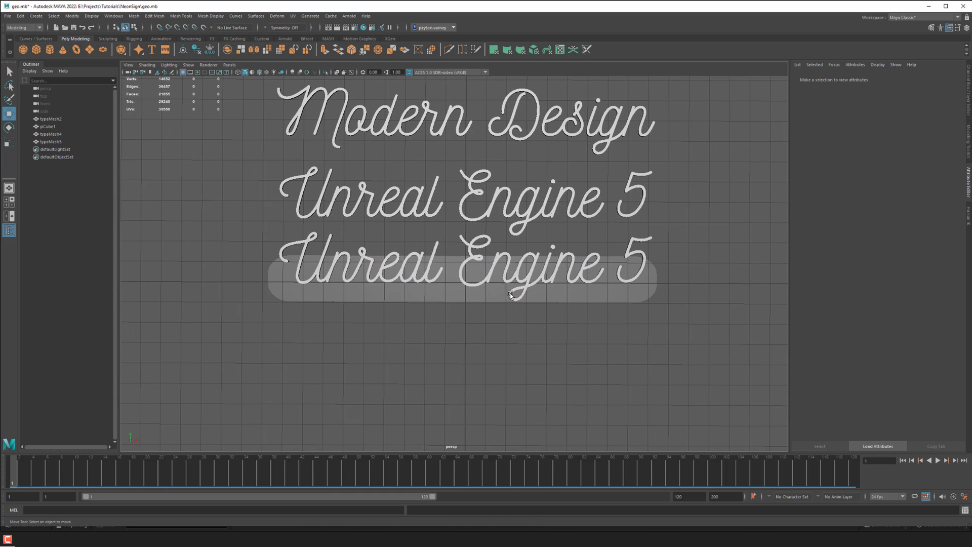
click(476, 257)
click(455, 348)
alt+right_drag(455, 304, 489, 297)
alt+middle_drag(471, 297, 469, 283)
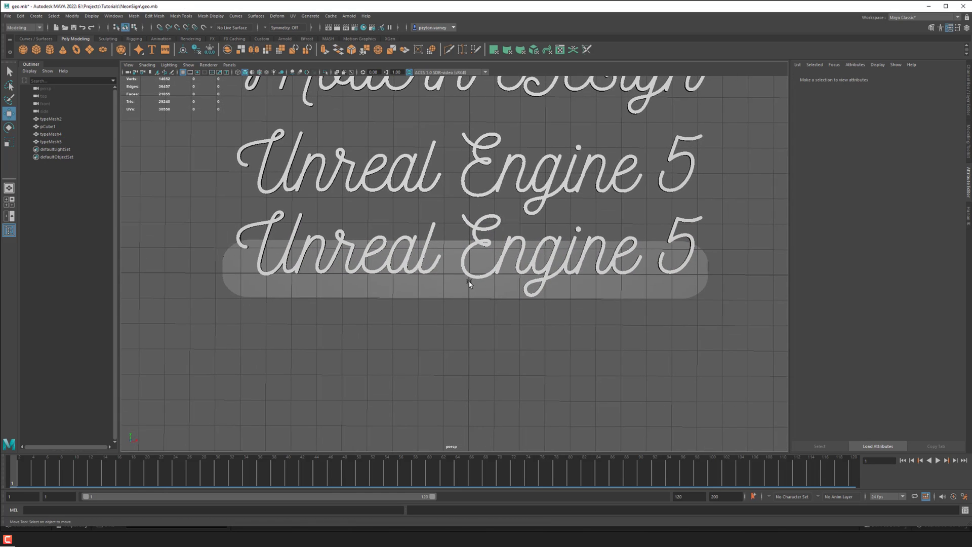
alt+right_drag(469, 282, 509, 303)
alt+drag(513, 312, 525, 255)
alt+middle_drag(525, 269, 504, 243)
Center the pivot of the lower Unreal Engine 5 lettering and position it vertically over the backing plate.
click(498, 276)
alt+drag(504, 242, 498, 264)
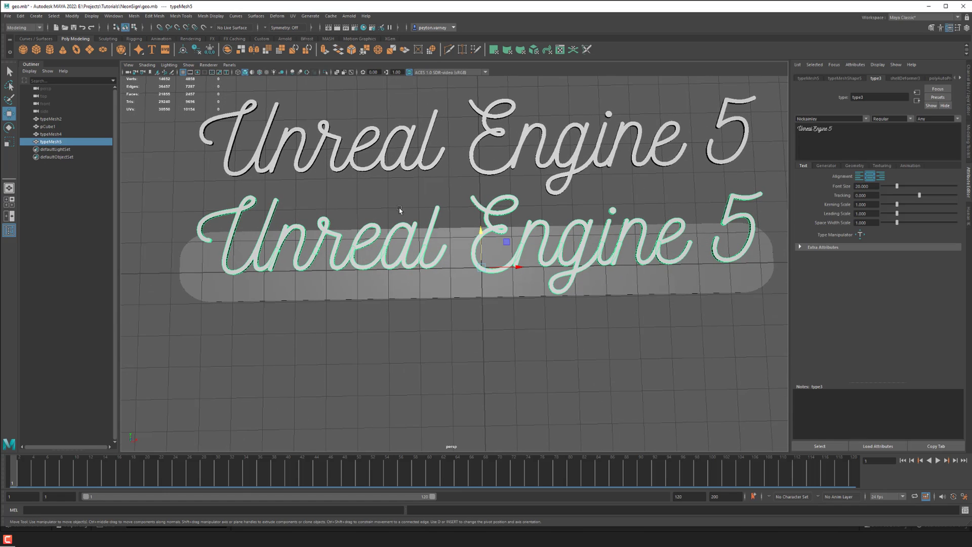
click(70, 17)
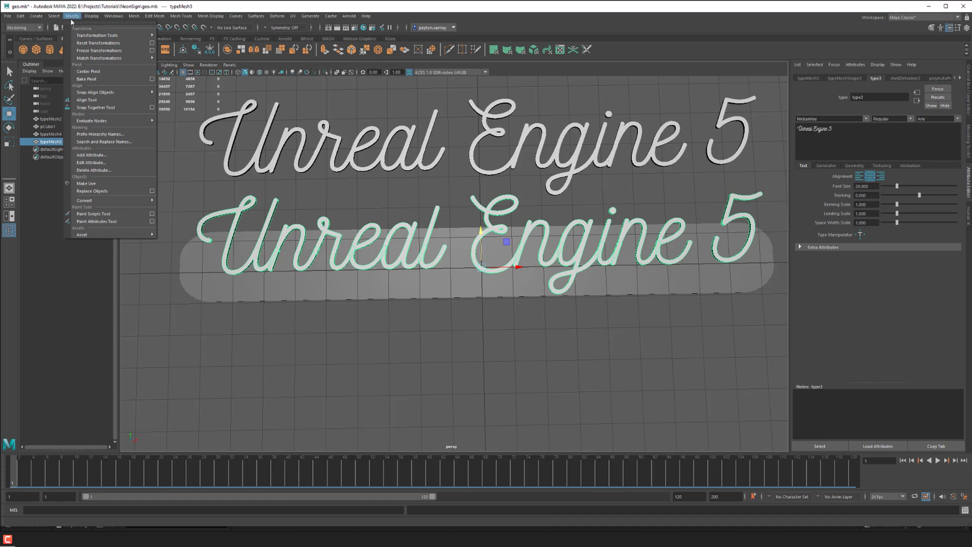
click(88, 71)
drag(482, 215, 484, 272)
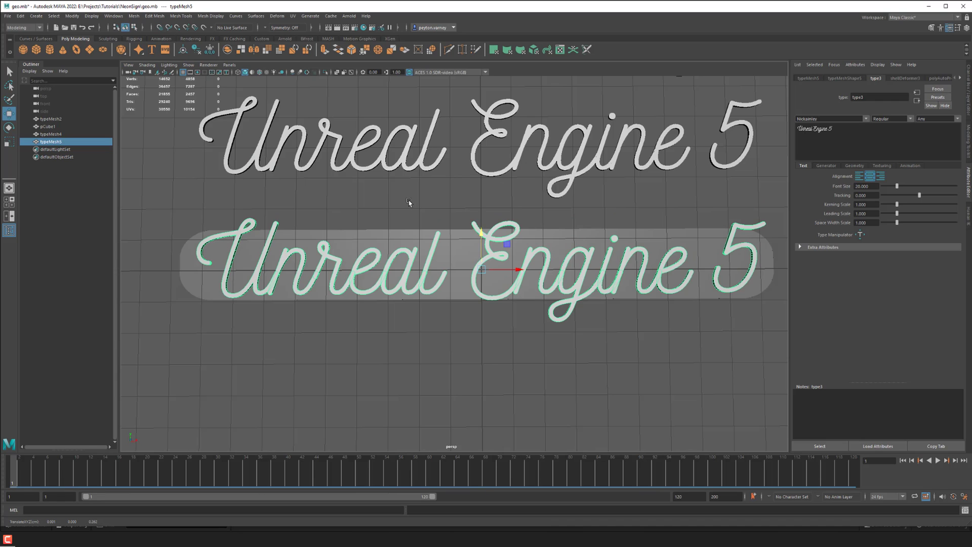
click(413, 204)
alt+middle_drag(471, 207, 445, 204)
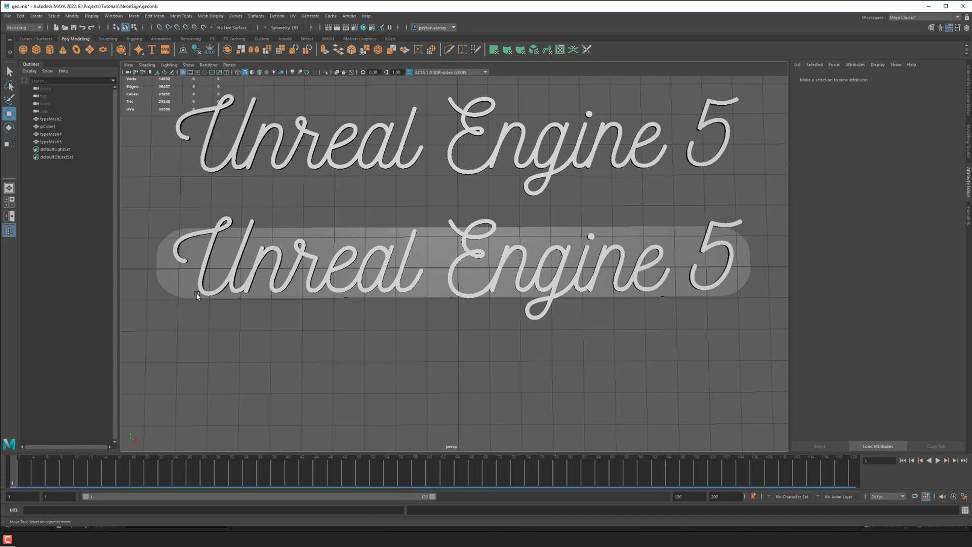
click(468, 234)
drag(456, 231, 456, 224)
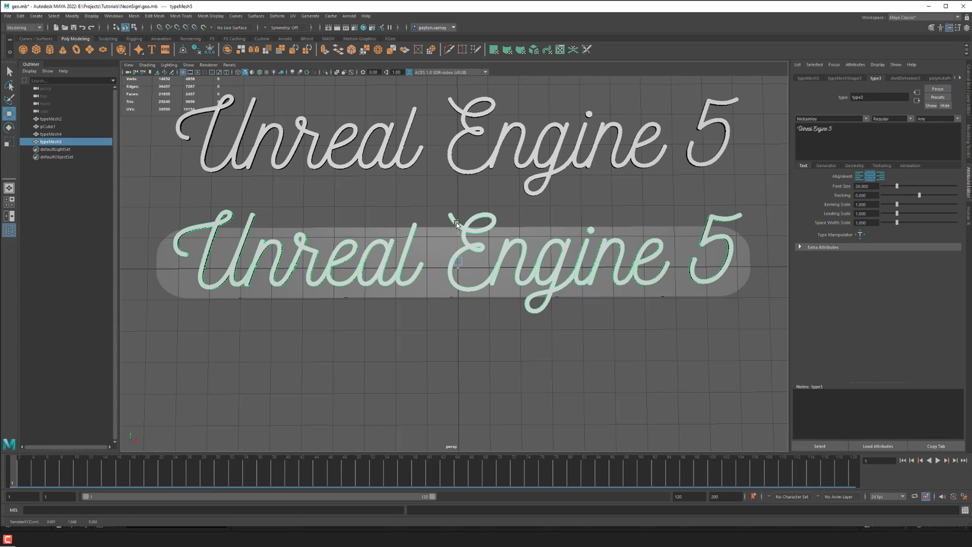
Try centering the pivot of the rounded backing plate, and undo the last change.
click(437, 259)
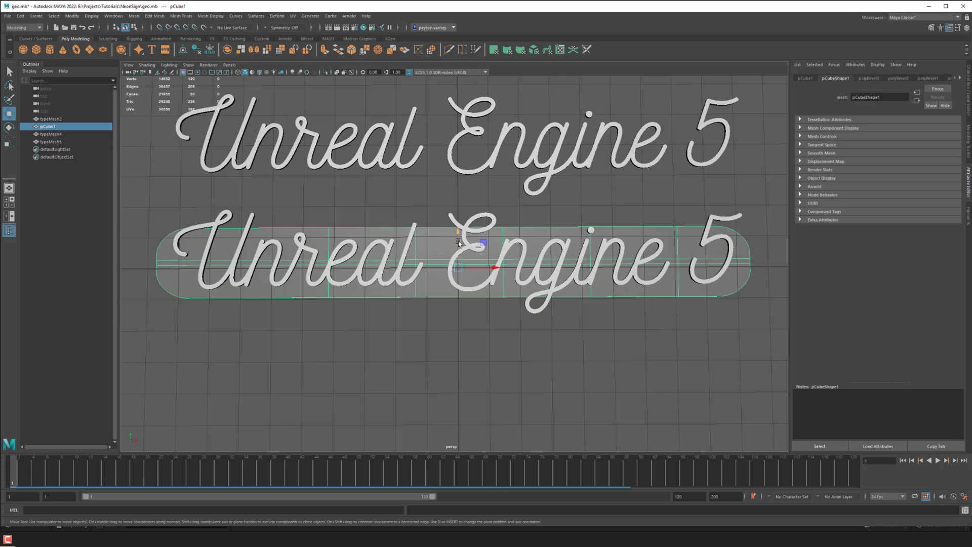
scroll(459, 239, up, 3)
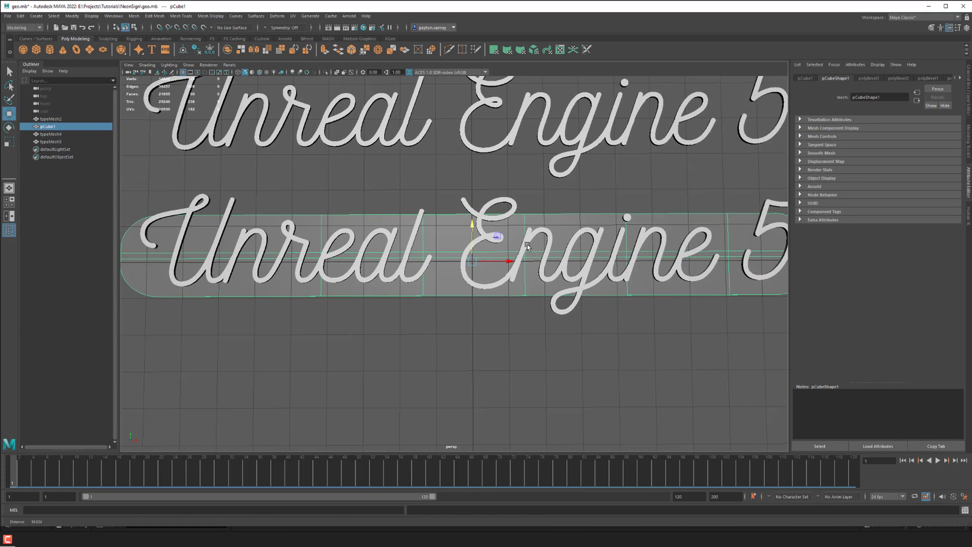
click(72, 16)
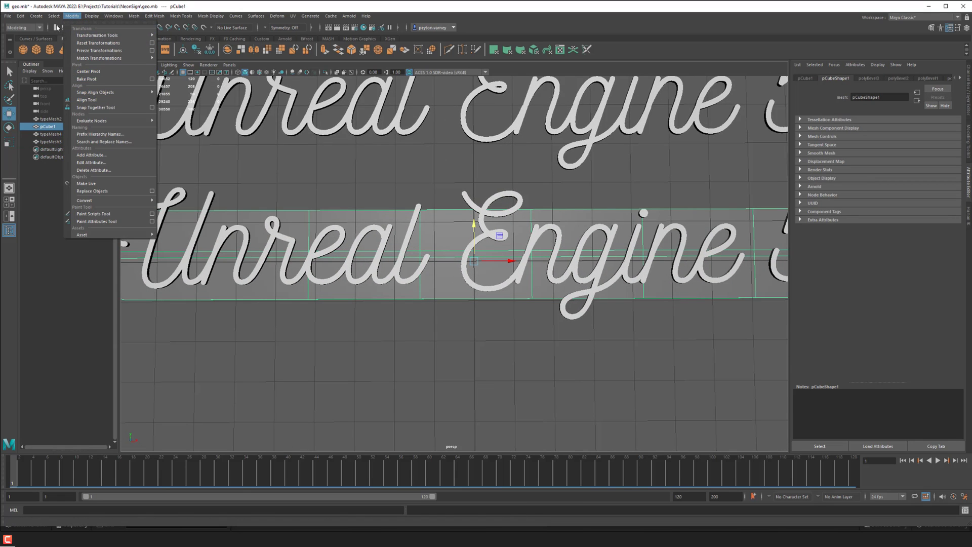
click(83, 72)
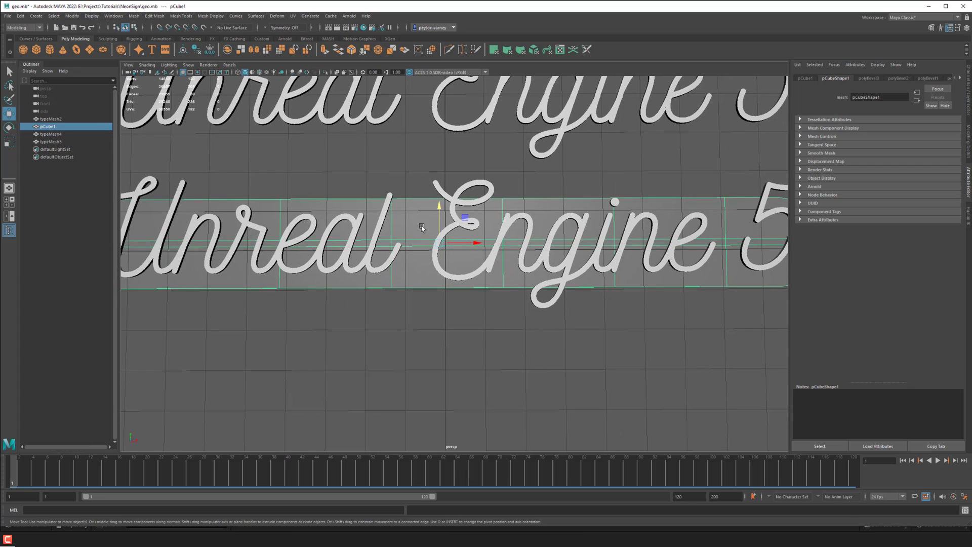
alt+drag(482, 229, 431, 253)
scroll(463, 212, up, 3)
key(ctrl+z)
click(434, 166)
scroll(436, 223, down, 4)
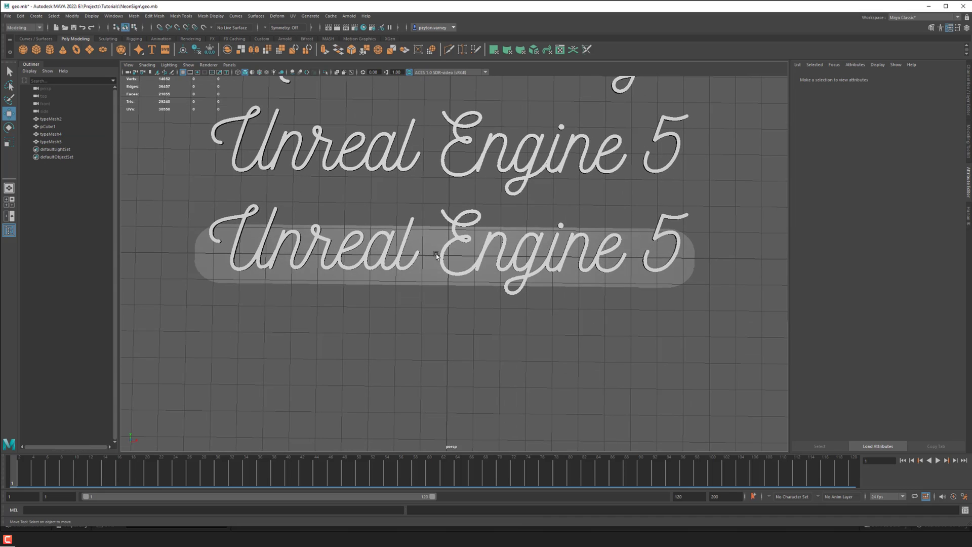
Fine-tune the lower lettering's height so it sits visually centred on the backing plate.
click(443, 253)
drag(449, 221, 451, 228)
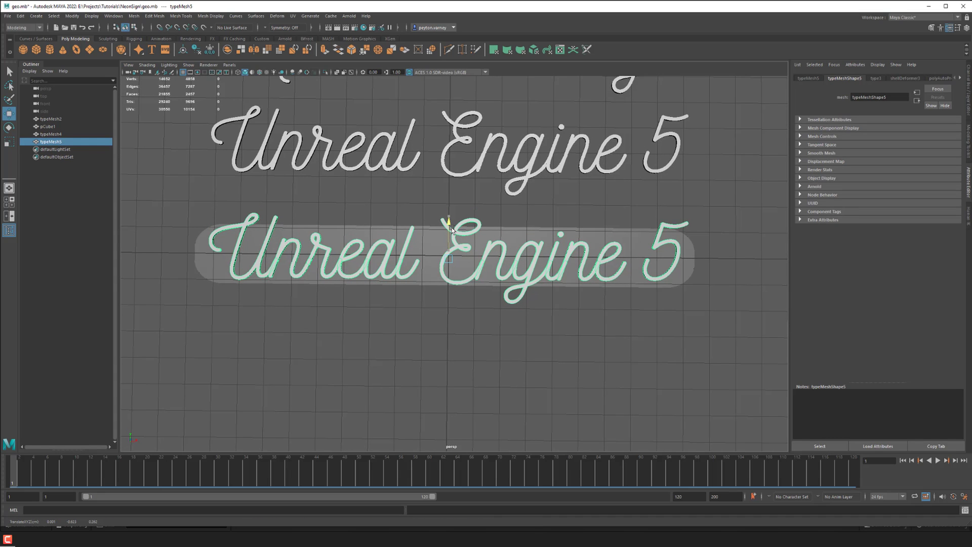
drag(450, 228, 452, 231)
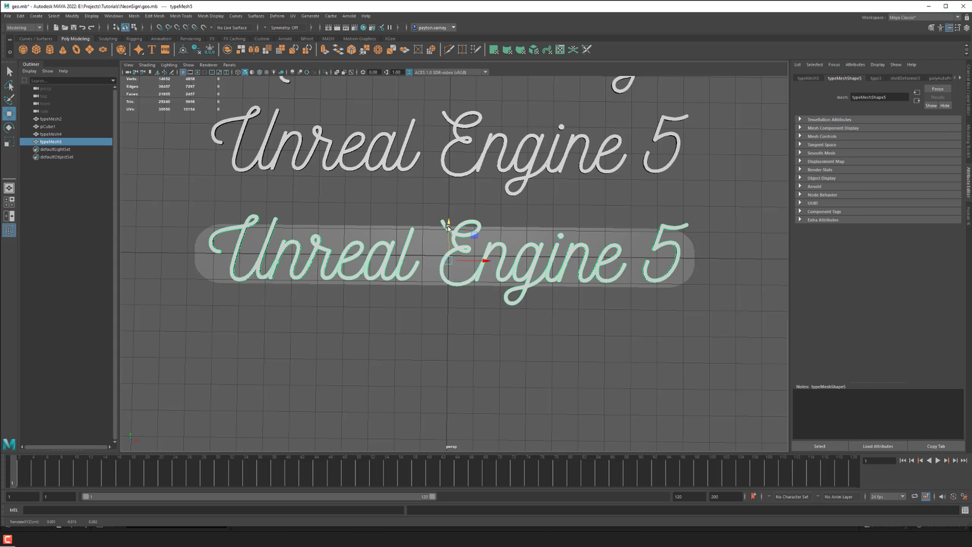
click(475, 197)
scroll(475, 198, down, 3)
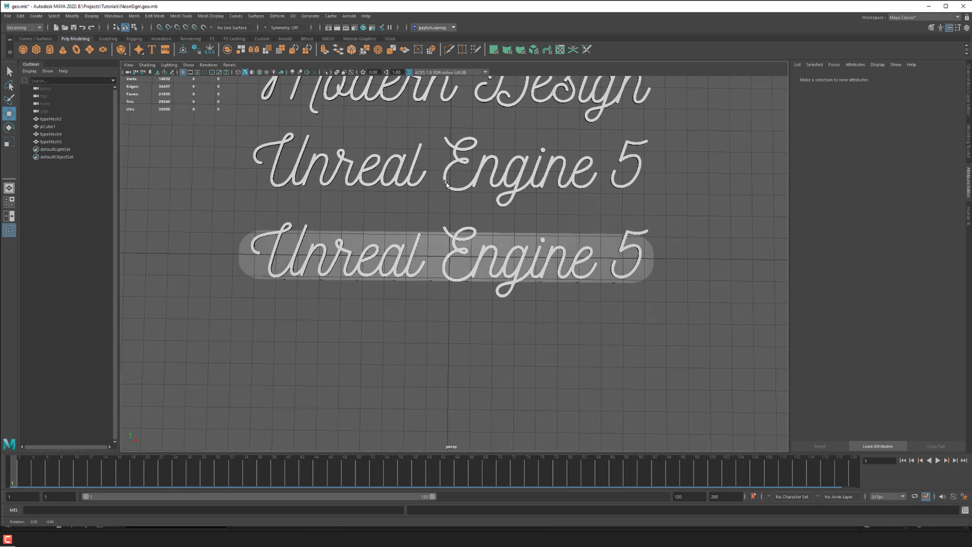
click(458, 247)
drag(451, 223, 449, 217)
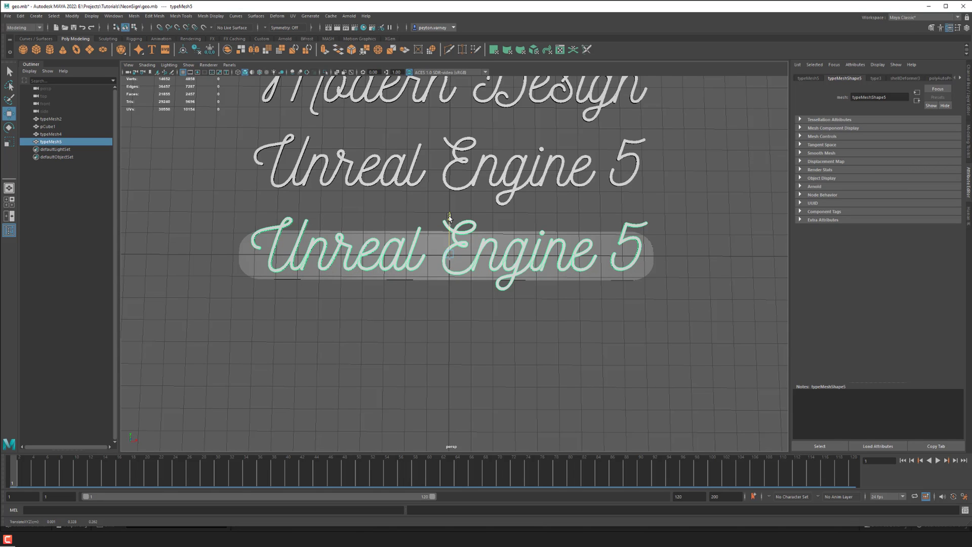
click(403, 210)
scroll(403, 209, down, 2)
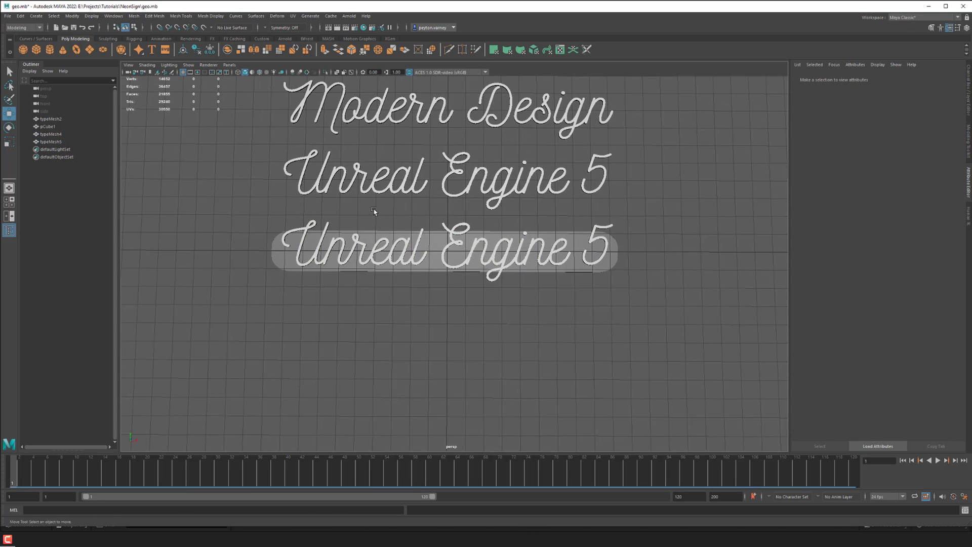
Examine the extruded sides and edge divisions of the lower script lettering up close from several angles.
scroll(403, 209, up, 2)
click(440, 191)
alt+drag(441, 192, 569, 210)
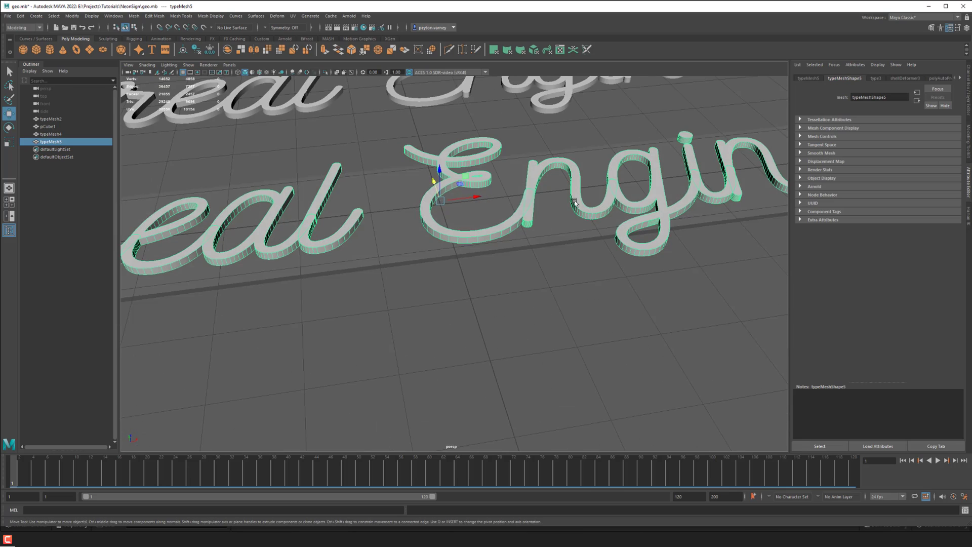
alt+right_drag(638, 209, 538, 227)
alt+middle_drag(538, 227, 516, 236)
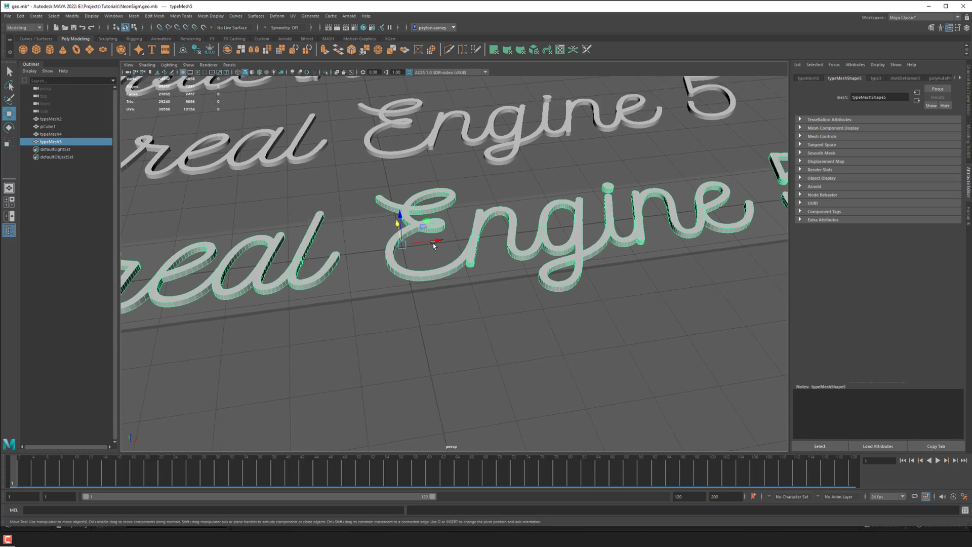
alt+right_drag(447, 242, 653, 273)
alt+drag(654, 273, 518, 266)
scroll(521, 256, up, 2)
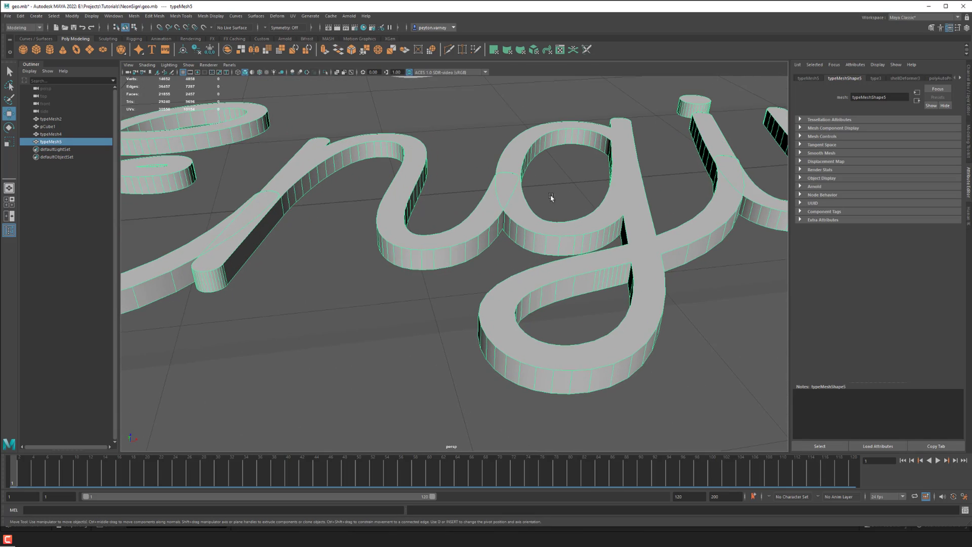
alt+right_drag(542, 201, 238, 261)
alt+middle_drag(238, 261, 305, 291)
alt+right_drag(305, 291, 488, 295)
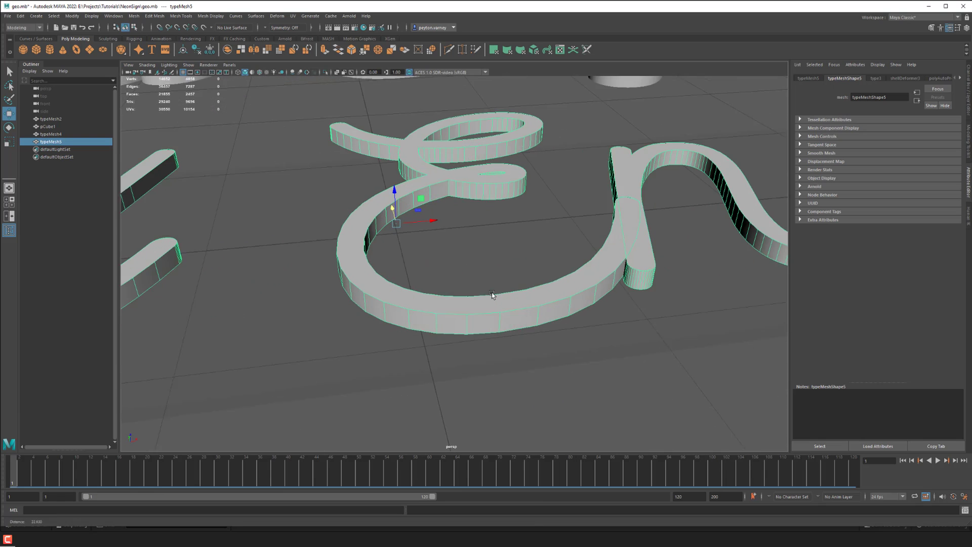
Apply Cleanup to the lower lettering, tessellating 4-sided, more-than-4-sided, concave, holed and non-planar faces, with construction history kept.
scroll(488, 295, up, 3)
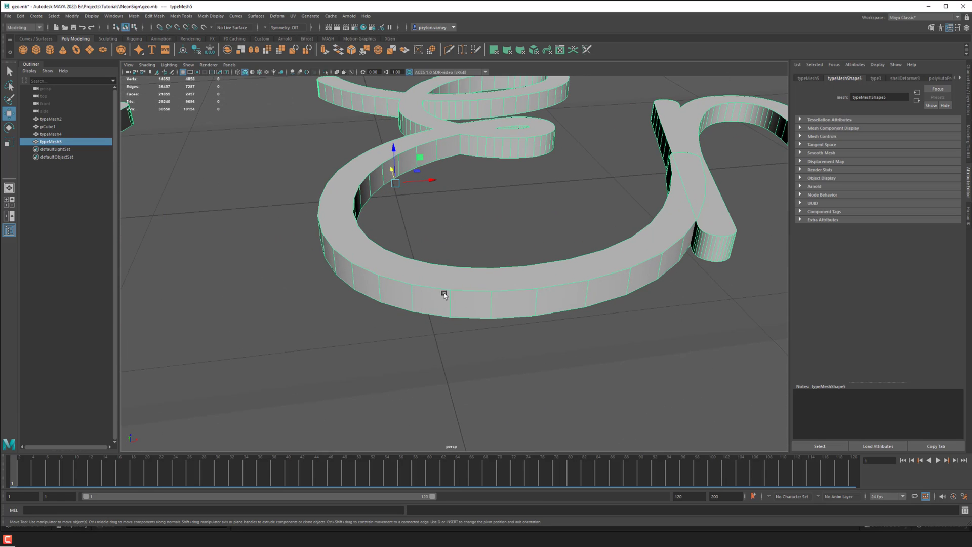
alt+right_drag(568, 229, 332, 231)
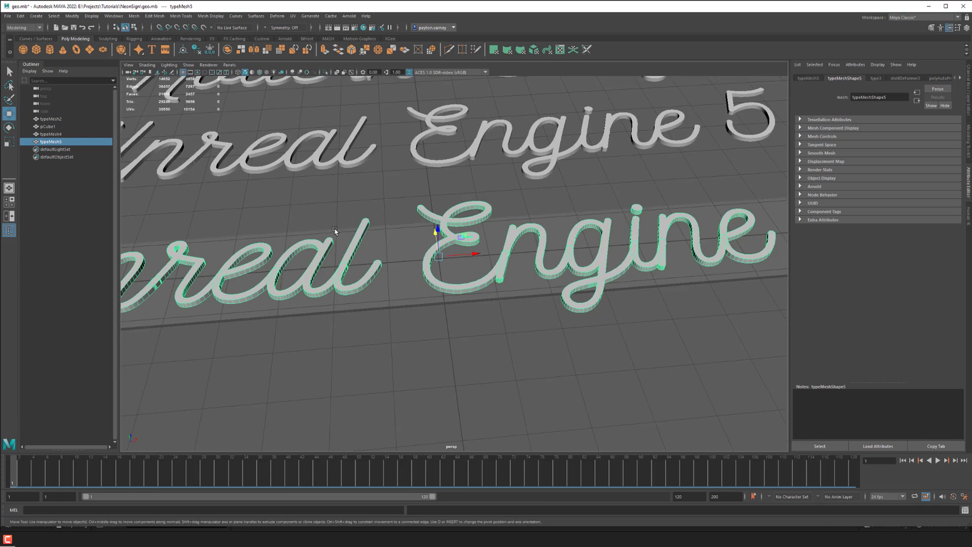
alt+drag(332, 231, 328, 240)
alt+right_drag(437, 244, 375, 211)
alt+drag(375, 212, 377, 203)
click(150, 16)
mouse_move(130, 17)
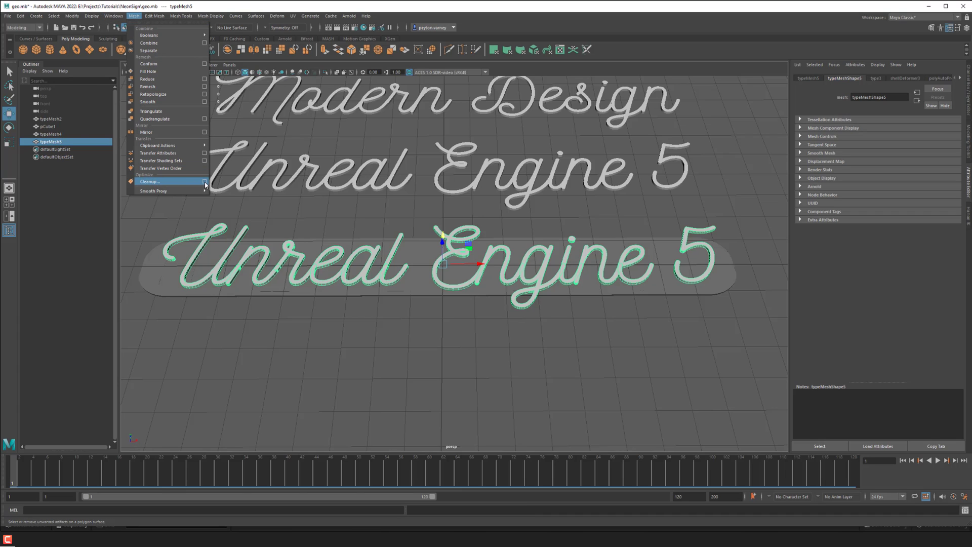
click(205, 181)
scroll(595, 291, up, 5)
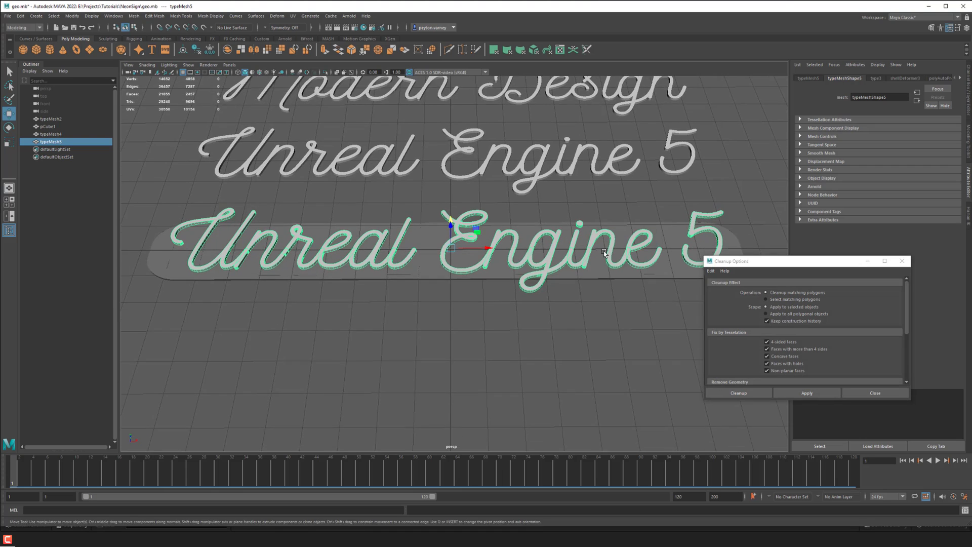
click(768, 342)
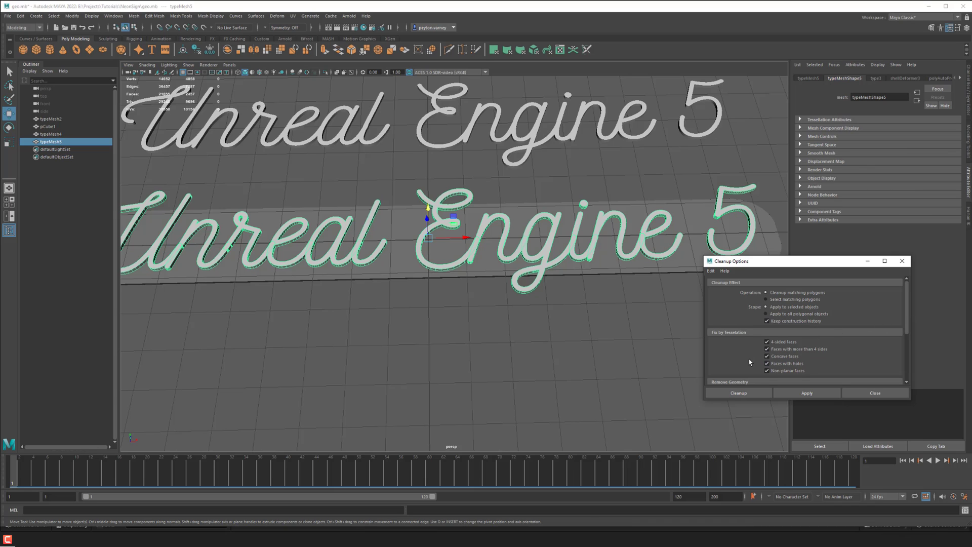
alt+middle_drag(567, 241, 570, 246)
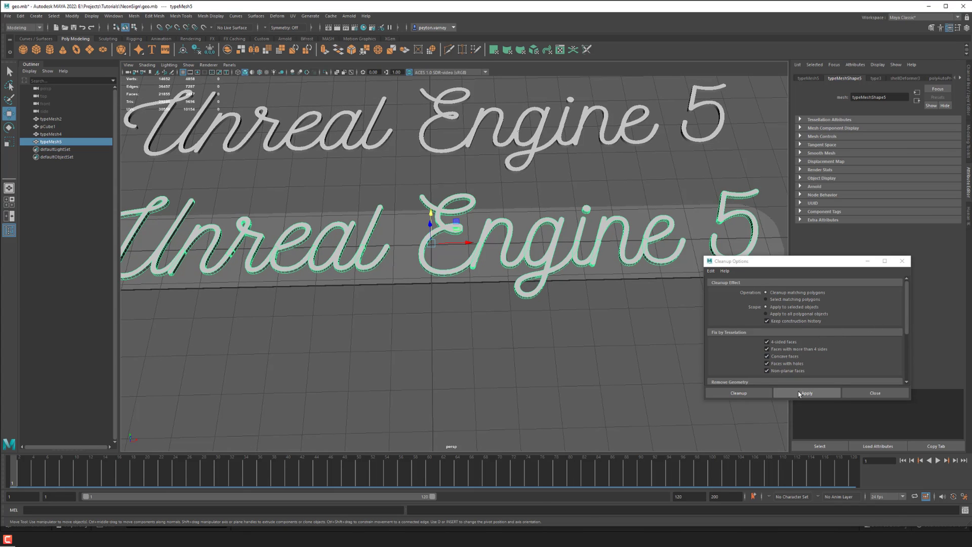
click(802, 393)
Examine the triangulated faces and edges of the lower lettering up close and from several angles.
scroll(522, 327, up, 10)
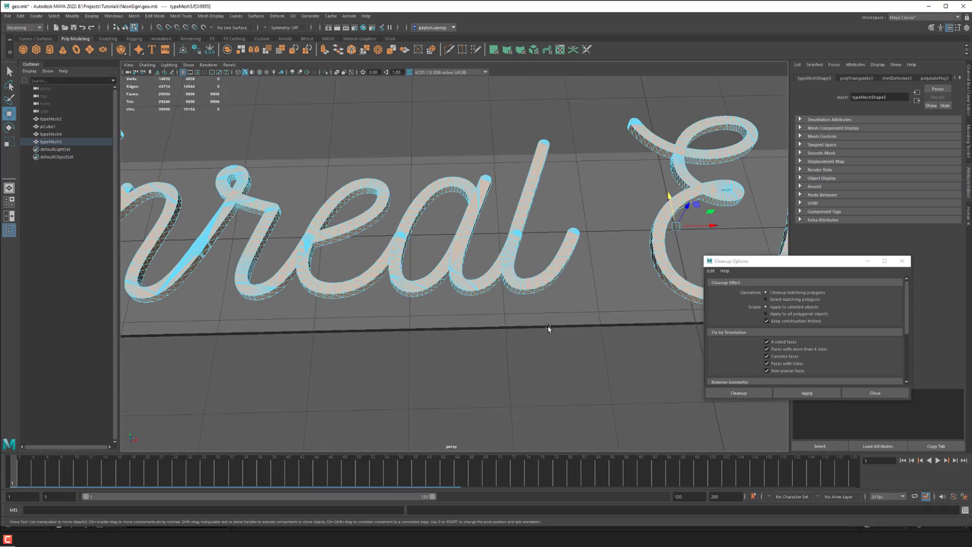
scroll(356, 308, up, 5)
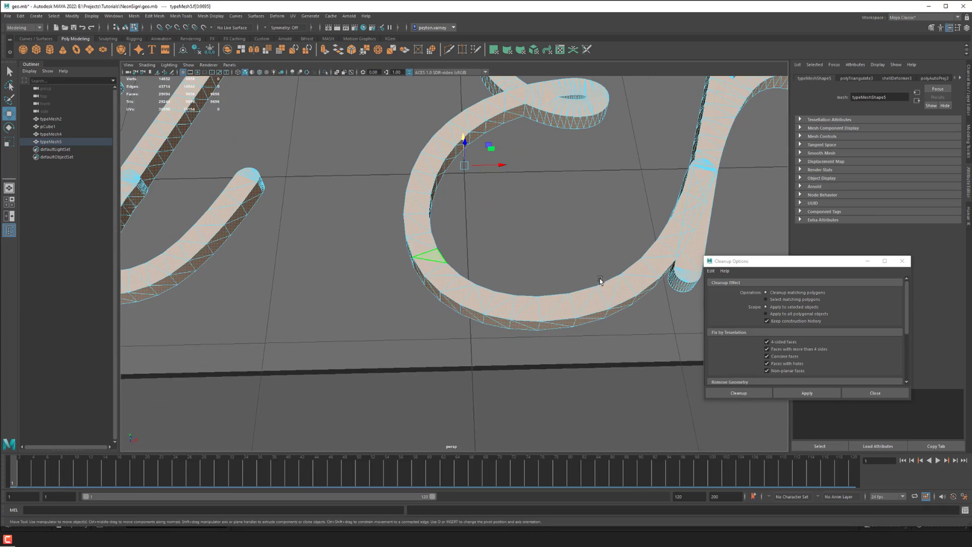
scroll(614, 282, down, 6)
scroll(571, 286, up, 2)
alt+middle_drag(571, 286, 558, 308)
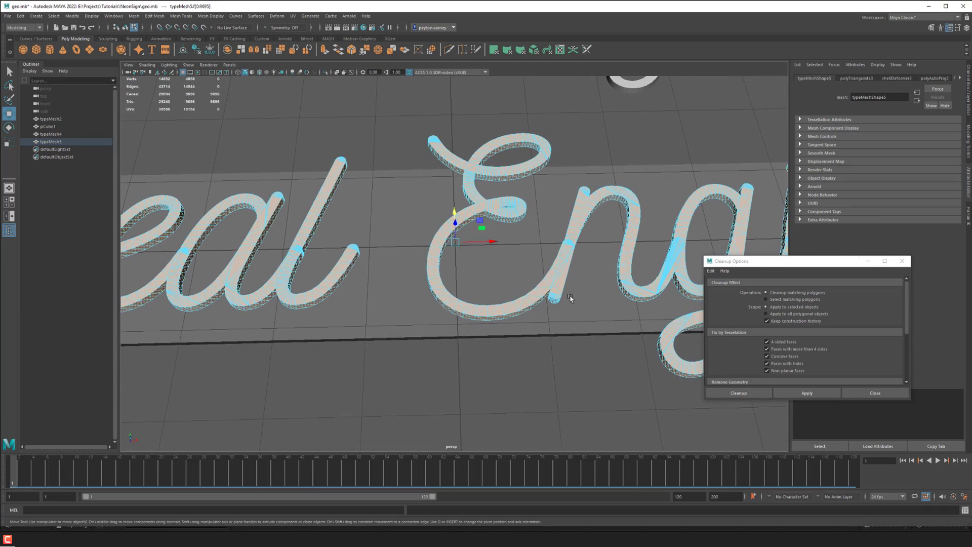
scroll(557, 309, down, 4)
scroll(526, 261, up, 2)
alt+drag(557, 306, 418, 226)
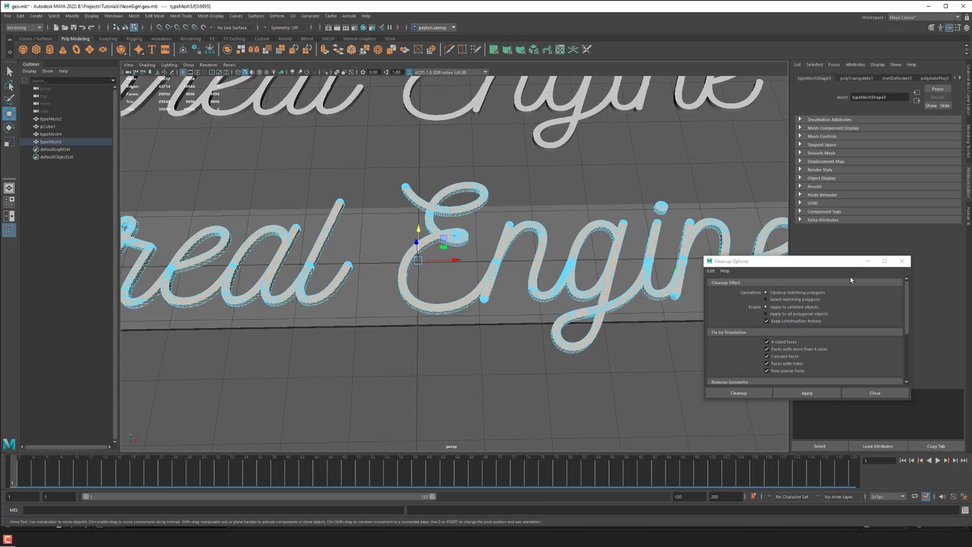
Close the Cleanup options, return to object selection in the Modeling Toolkit and deselect everything.
click(869, 394)
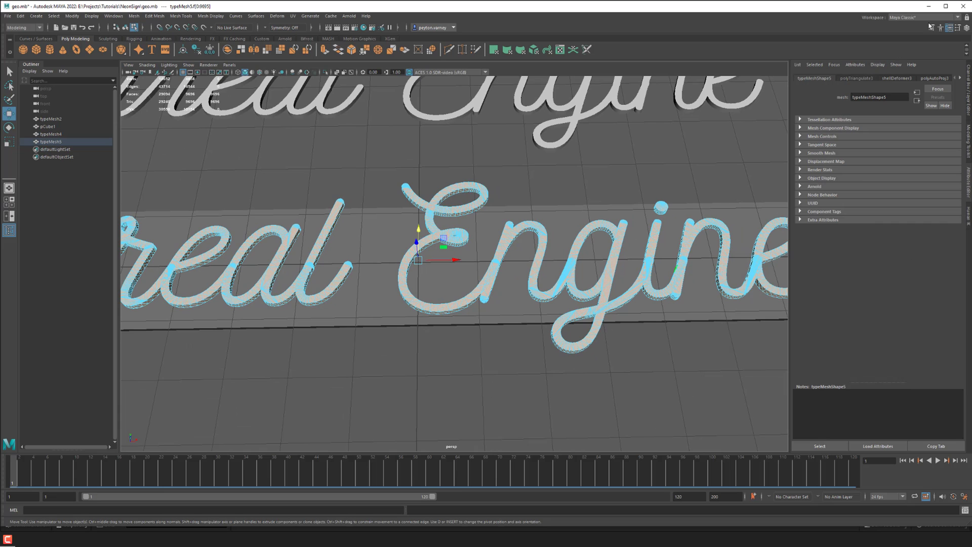
click(931, 27)
click(881, 92)
click(762, 169)
scroll(504, 259, down, 4)
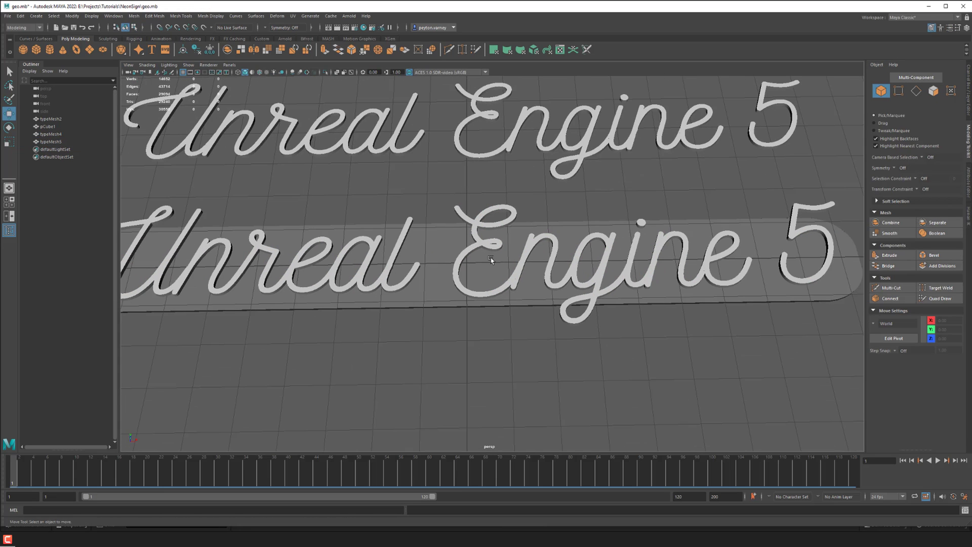
Delete all construction history in the scene and freeze the transformations of the lower Unreal Engine 5 lettering.
click(476, 245)
click(436, 190)
scroll(495, 204, down, 2)
click(480, 237)
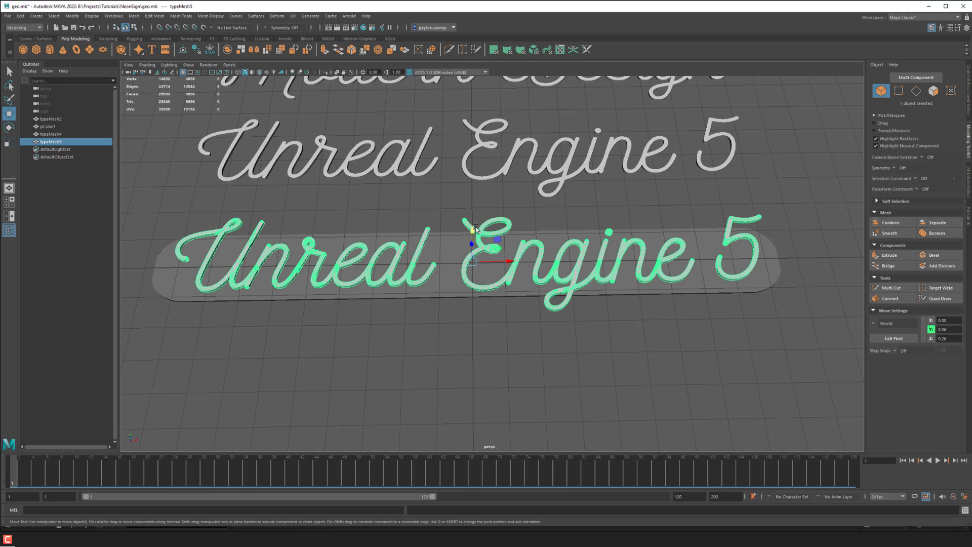
click(20, 16)
mouse_move(44, 114)
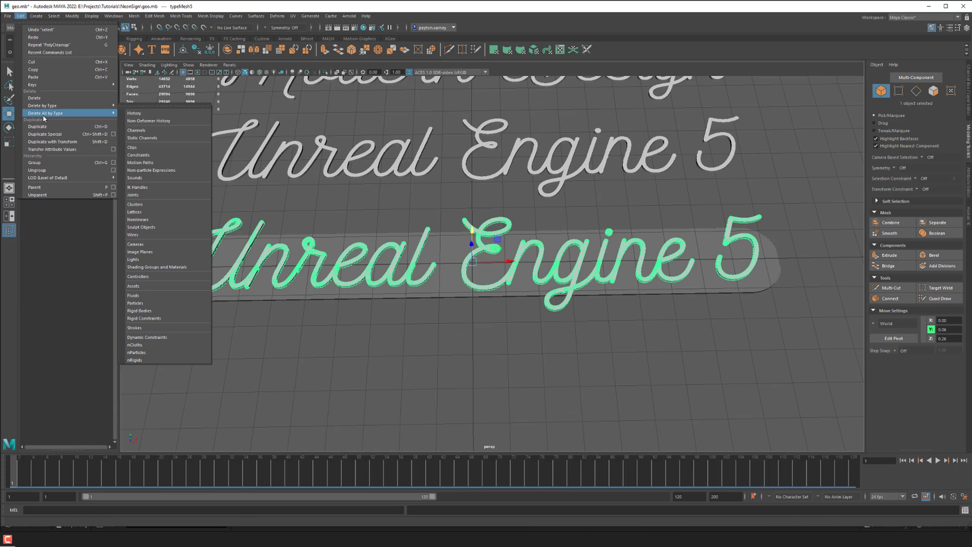
click(134, 114)
click(54, 15)
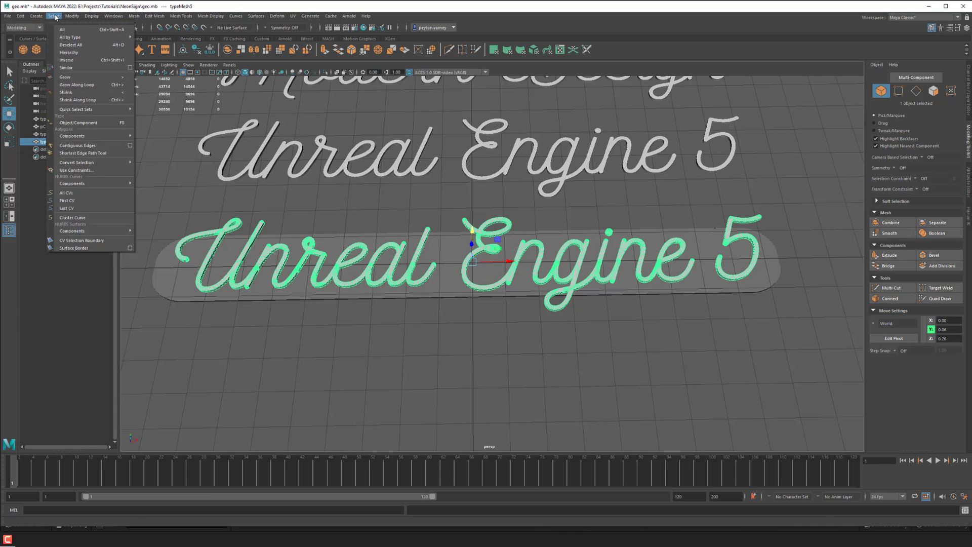
mouse_move(72, 17)
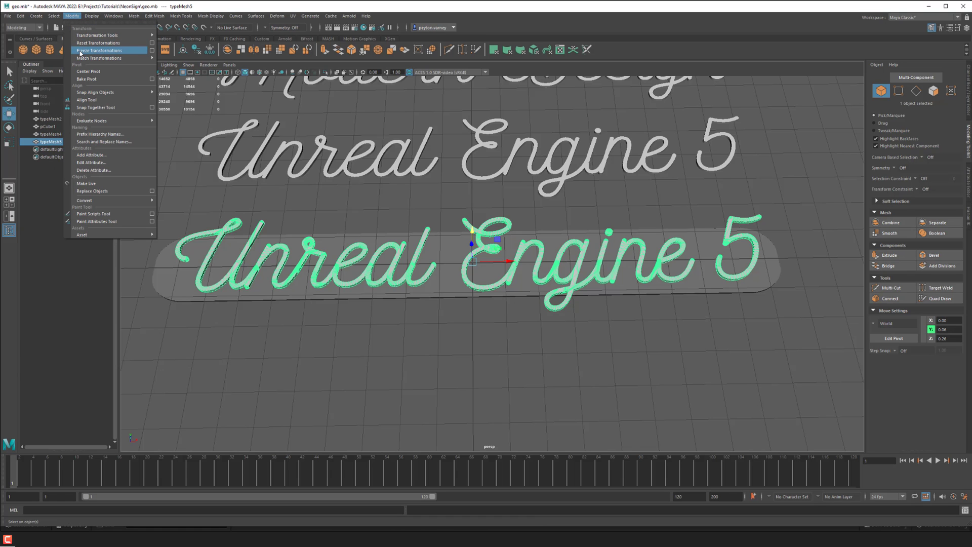
click(99, 50)
Examine the lower lettering and its rounded backing plate from several angles.
click(390, 202)
alt+drag(390, 202, 349, 272)
click(350, 273)
click(408, 232)
alt+drag(407, 232, 428, 261)
click(428, 261)
mouse_move(450, 238)
alt+right_down()
mouse_move(596, 243)
mouse_move(463, 230)
alt+right_up()
alt+drag(463, 231, 438, 208)
click(438, 208)
alt+right_drag(552, 232, 510, 232)
alt+drag(510, 232, 509, 242)
Check the backing plate and the lower lettering as separate objects by selecting each in turn.
click(448, 273)
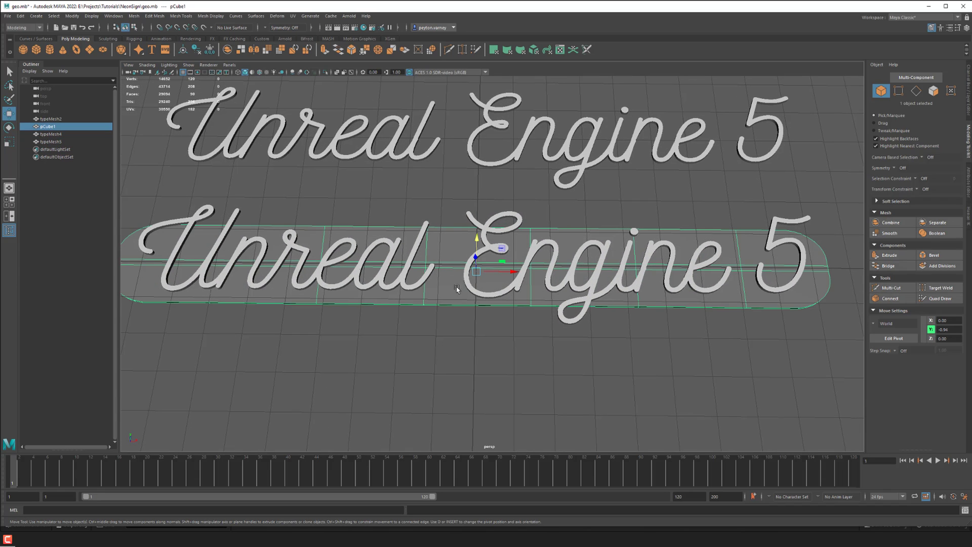
click(488, 242)
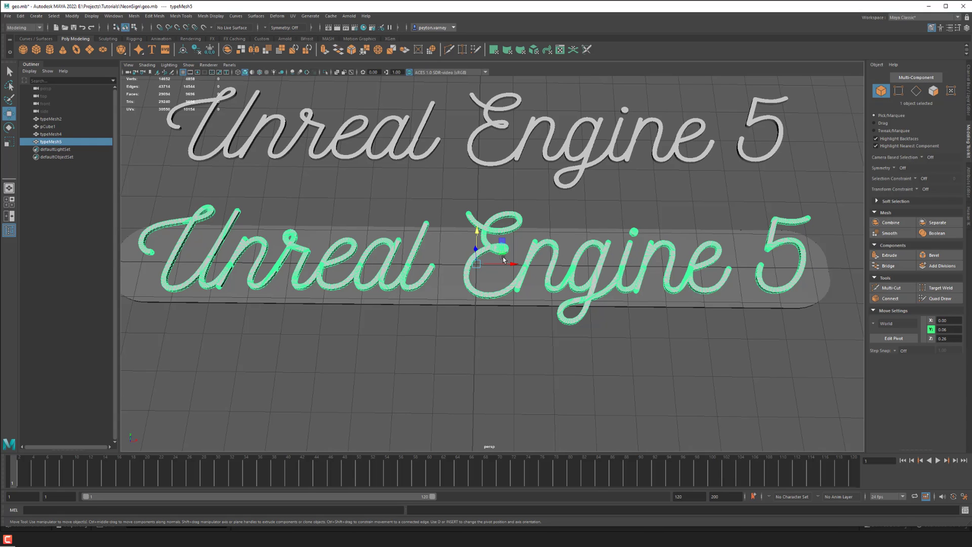
click(461, 224)
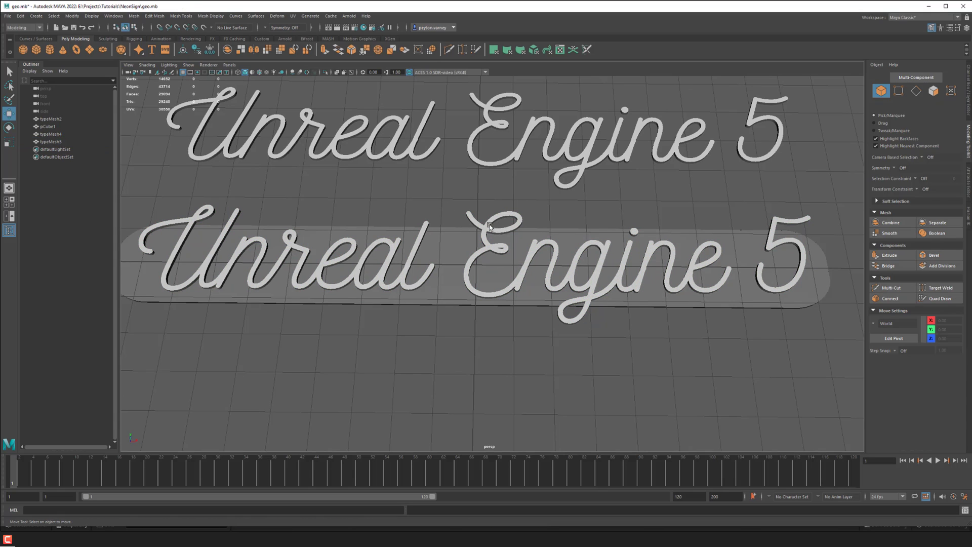
click(487, 226)
right_drag(488, 226, 487, 327)
click(448, 244)
alt+middle_drag(487, 327, 488, 334)
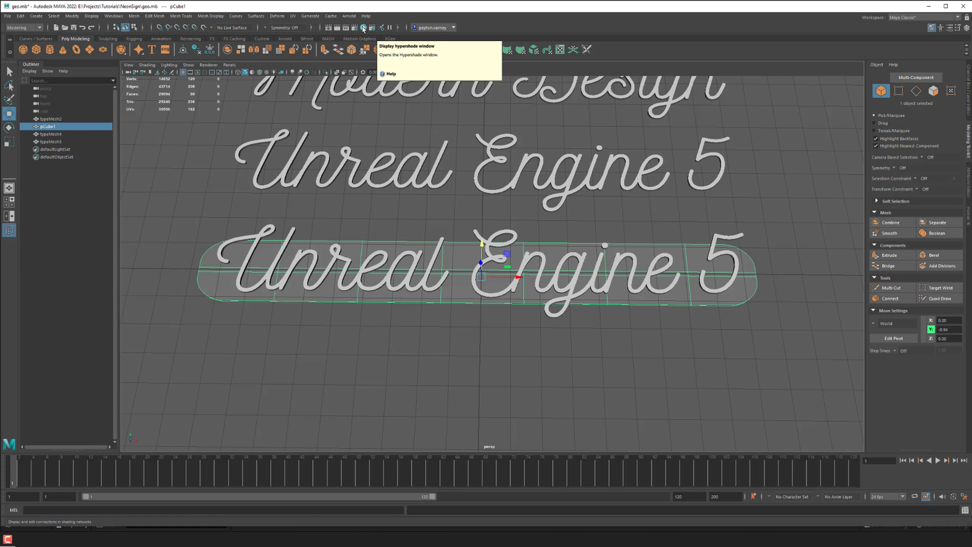
click(443, 210)
scroll(456, 223, up, 3)
click(498, 248)
click(464, 311)
click(490, 243)
click(497, 209)
alt+drag(497, 208, 471, 264)
scroll(471, 263, down, 2)
Select the lower lettering together with the rounded backing plate and open the file commands.
click(494, 265)
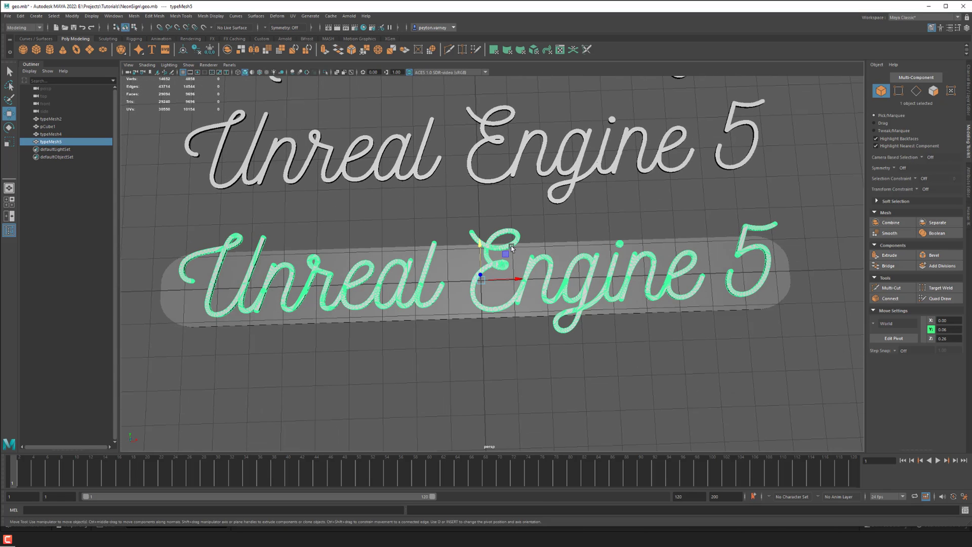
shift+click(458, 255)
alt+drag(468, 245, 398, 230)
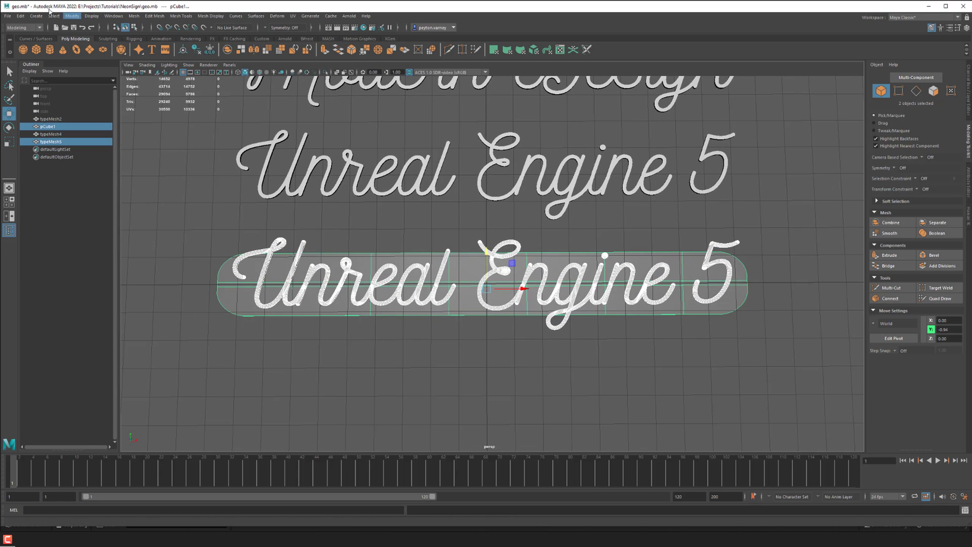
click(5, 17)
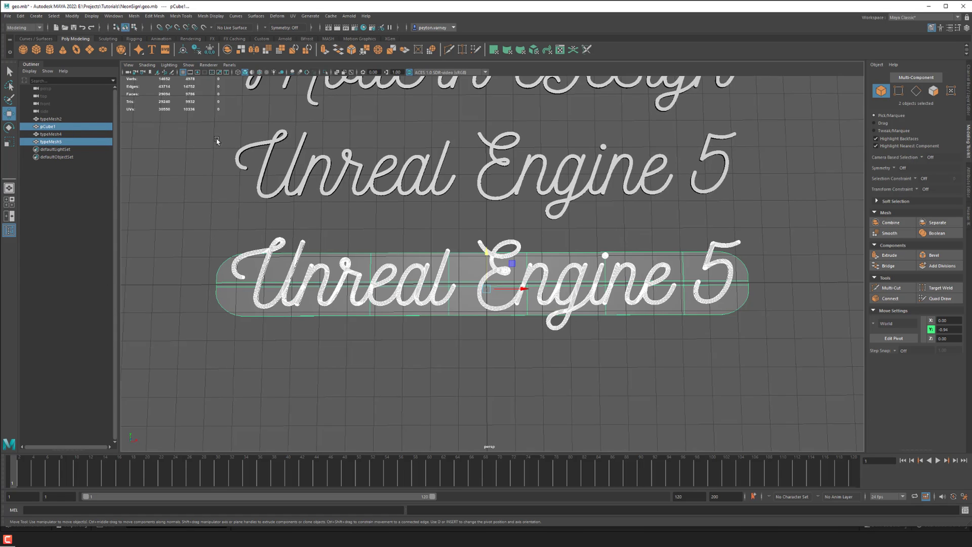
alt+drag(354, 213, 248, 202)
click(248, 203)
alt+right_drag(247, 203, 215, 180)
alt+drag(155, 327, 157, 313)
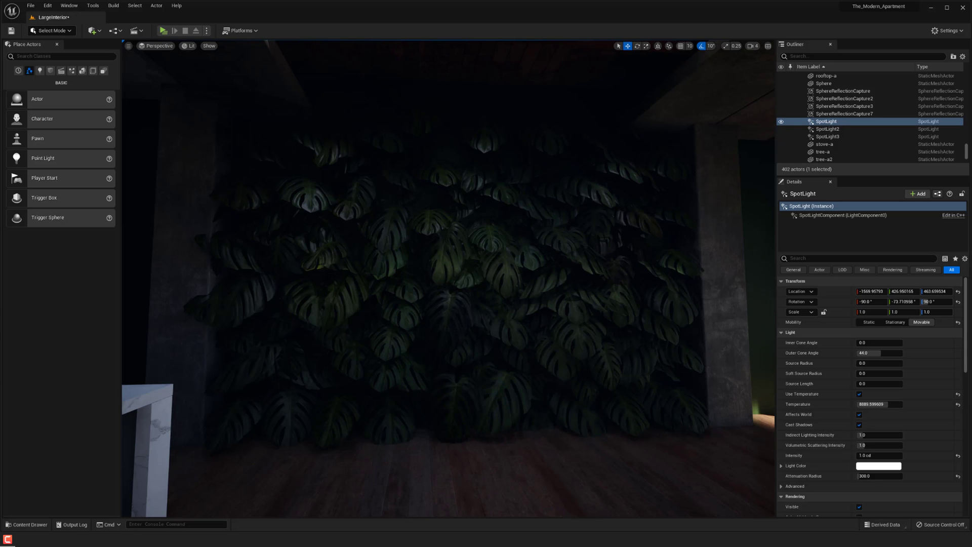
Switch to the apartment project in Unreal Engine and start an import into its Content folder.
right_drag(448, 278, 439, 286)
key(s)
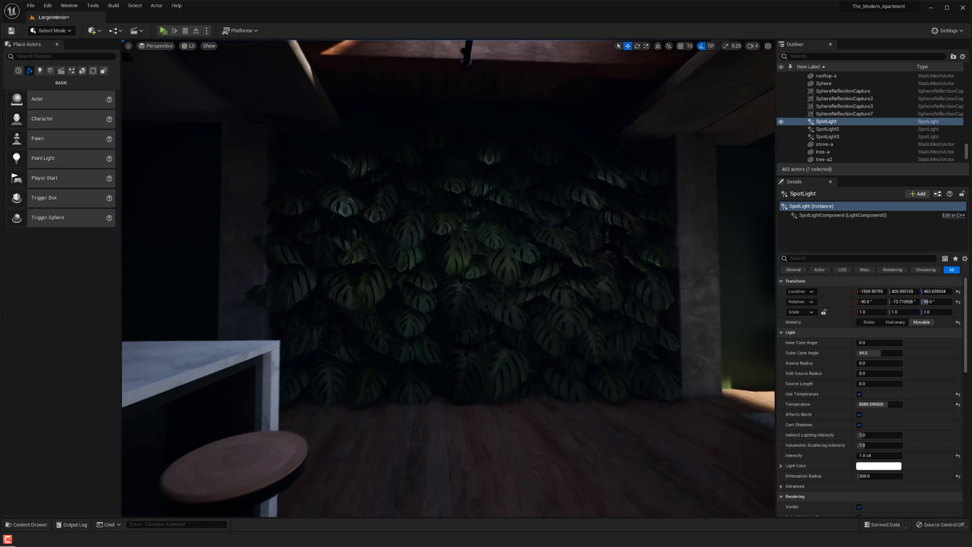
click(23, 525)
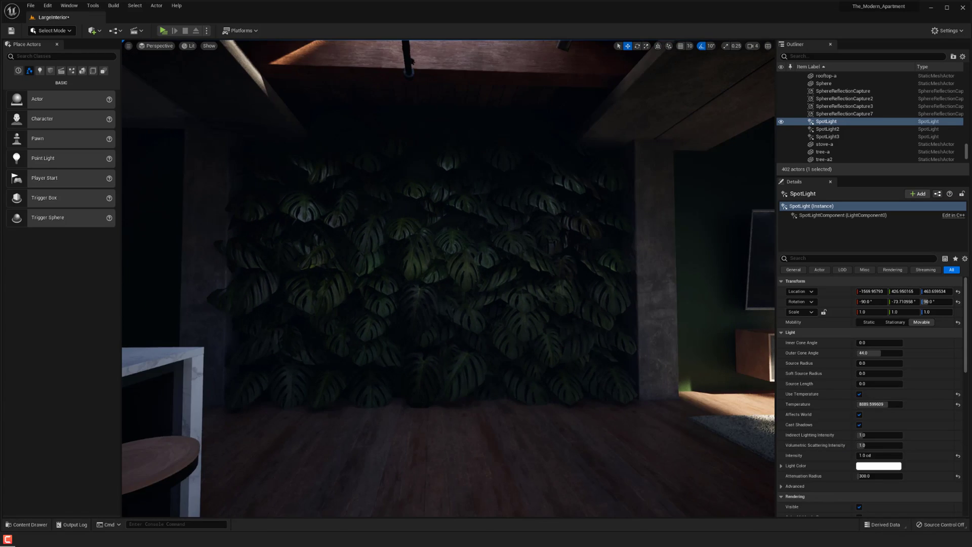
mouse_move(489, 307)
right_down()
mouse_move(456, 310)
mouse_move(489, 307)
right_up()
key(w)
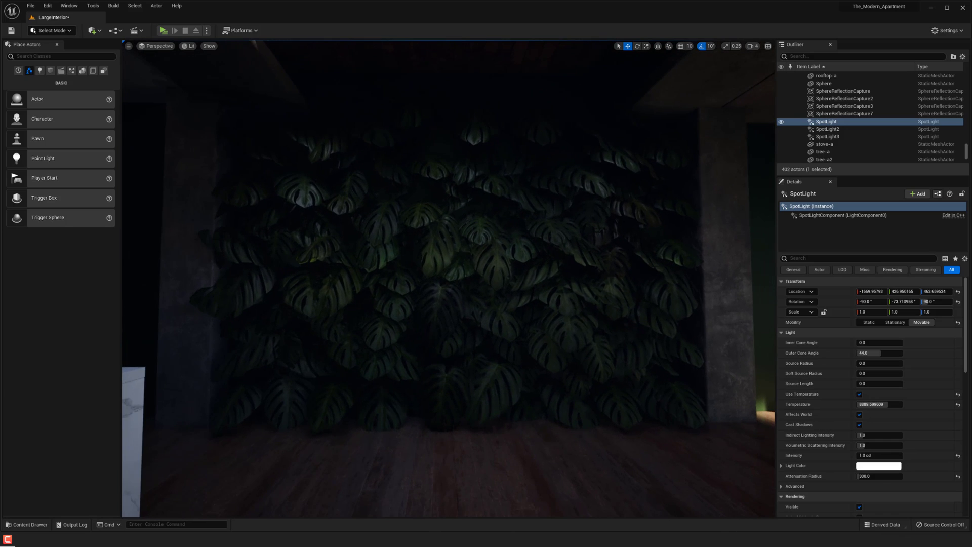
click(30, 525)
click(54, 380)
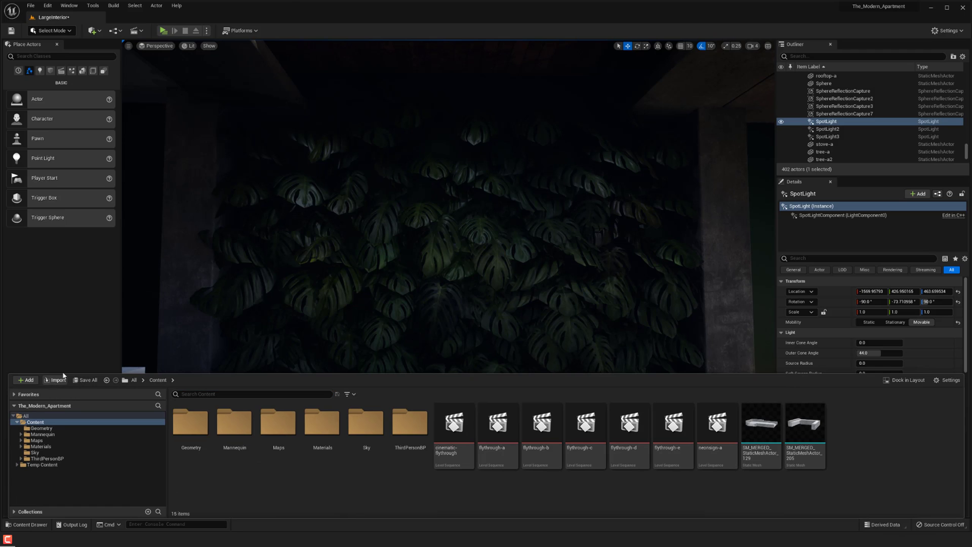
Import testneonsign from the Desktop as a static mesh with Combine Meshes enabled, and select the imported asset.
click(31, 60)
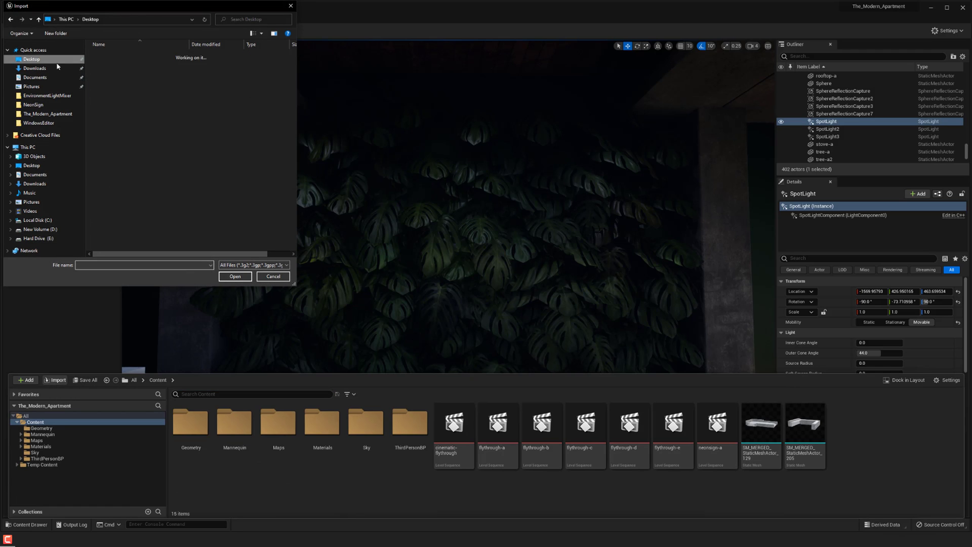
scroll(162, 156, down, 3)
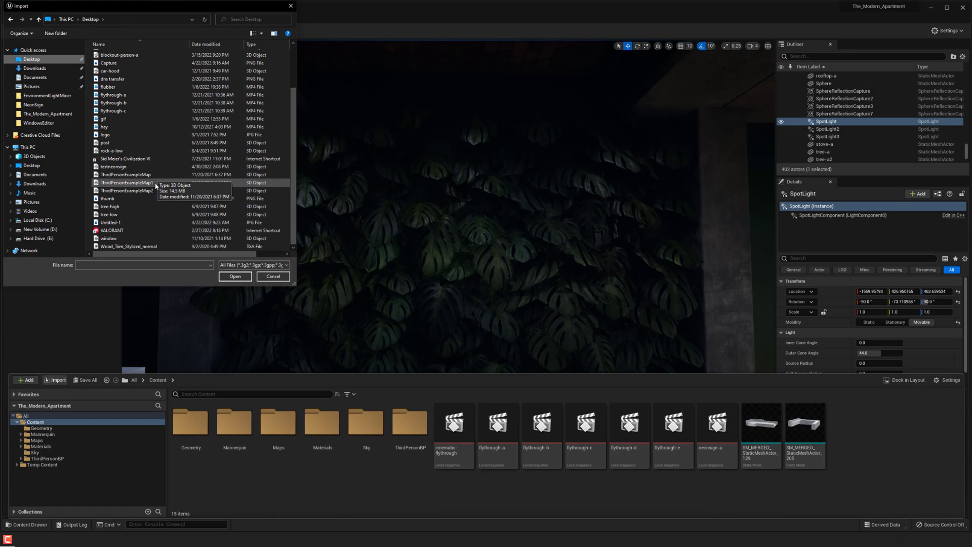
click(141, 167)
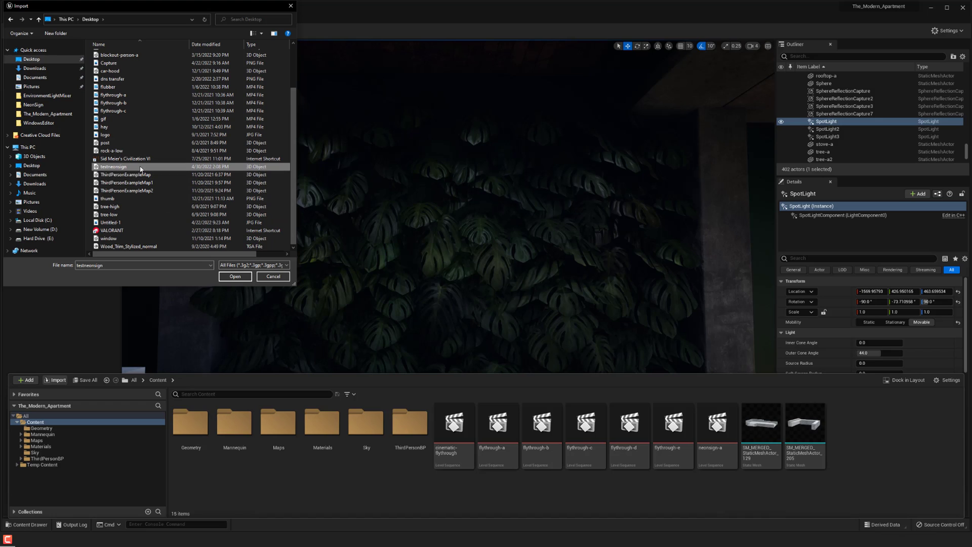
click(233, 276)
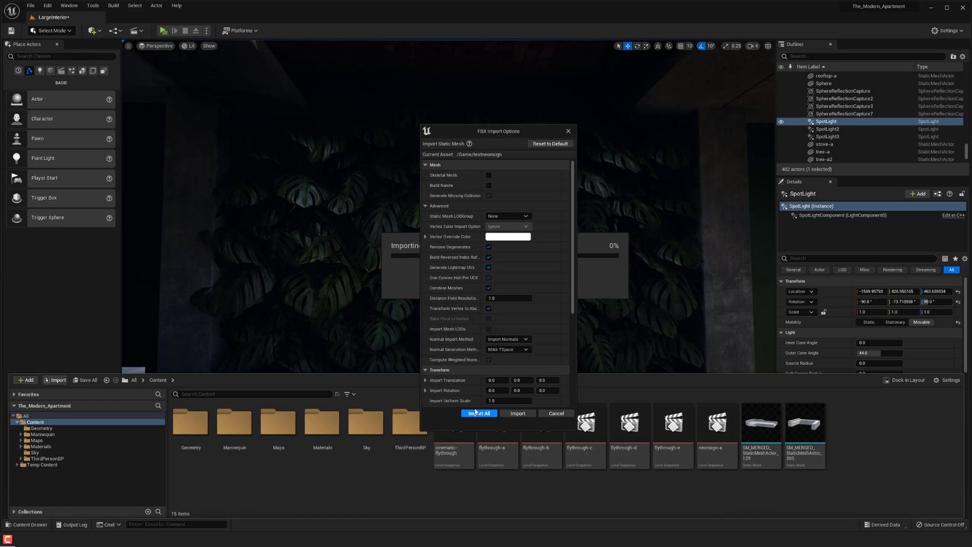
drag(574, 289, 575, 301)
scroll(490, 400, down, 2)
click(483, 414)
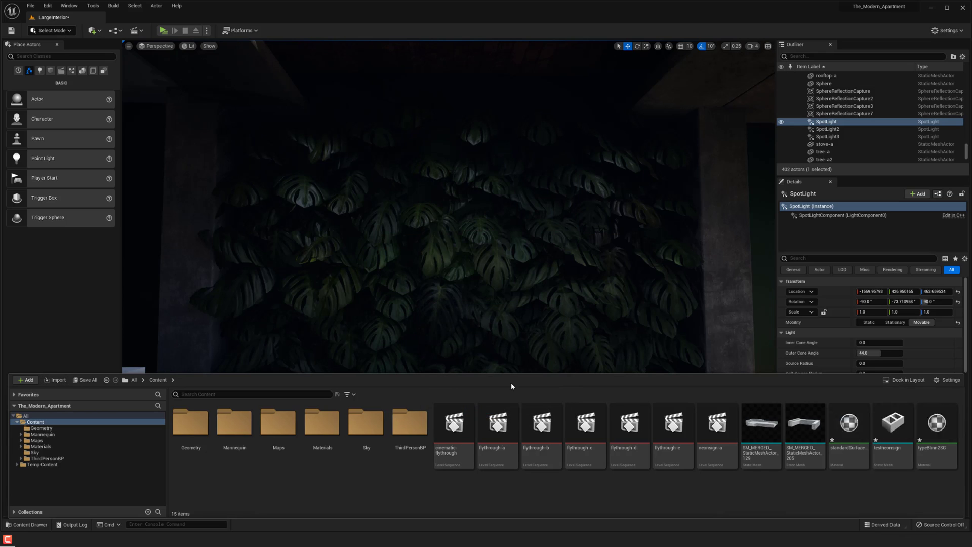
click(905, 422)
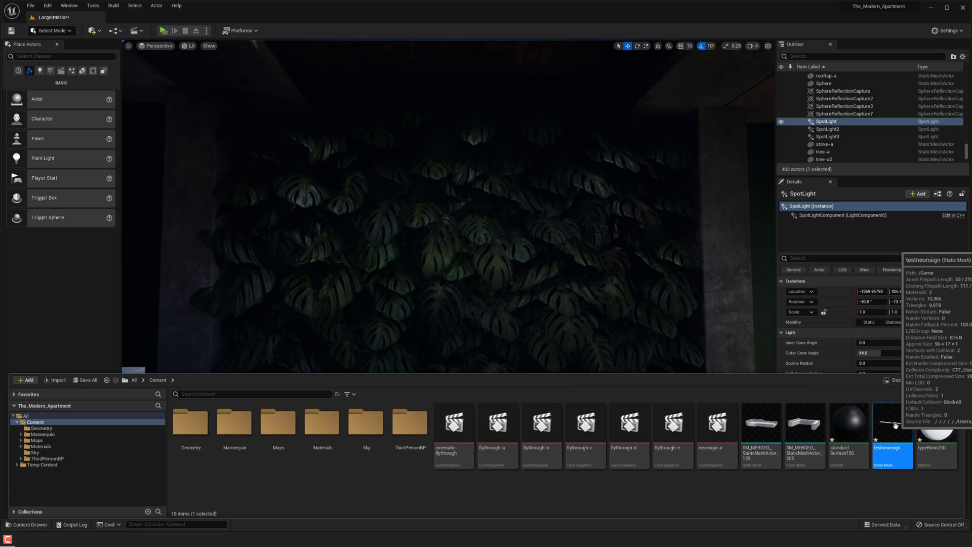
right_drag(560, 359, 559, 400)
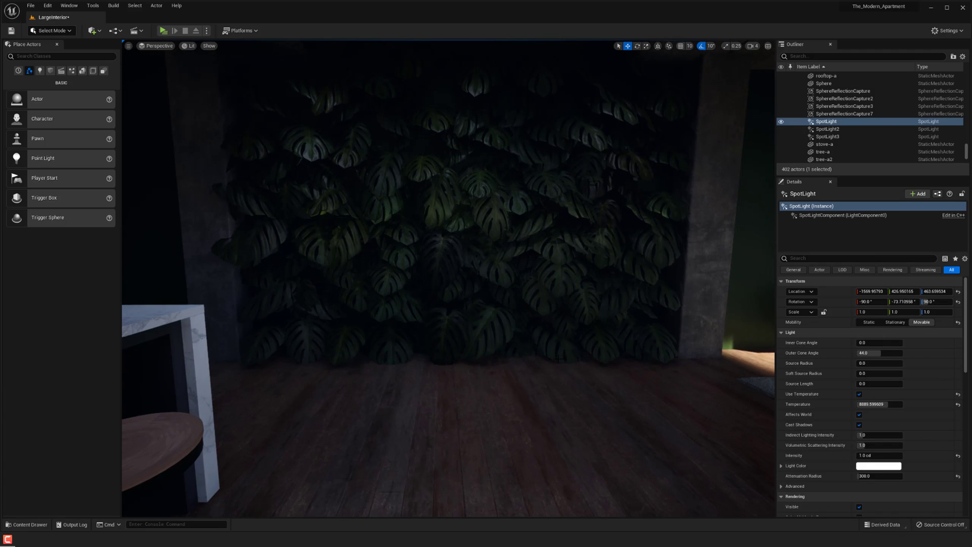
Place the testneonsign mesh in the level in front of the plant wall and raise it above the floor.
click(46, 530)
drag(892, 455, 575, 313)
drag(467, 326, 467, 325)
drag(466, 289, 468, 168)
key(f)
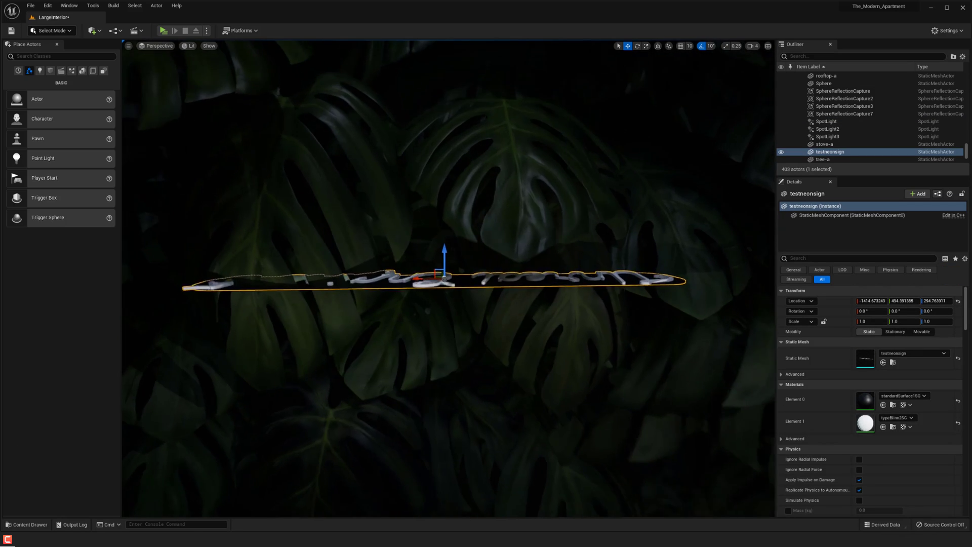
Rotate the sign to about 90° on X and 180° on Z so it stands upright facing the room.
drag(459, 278, 485, 325)
drag(452, 354, 481, 365)
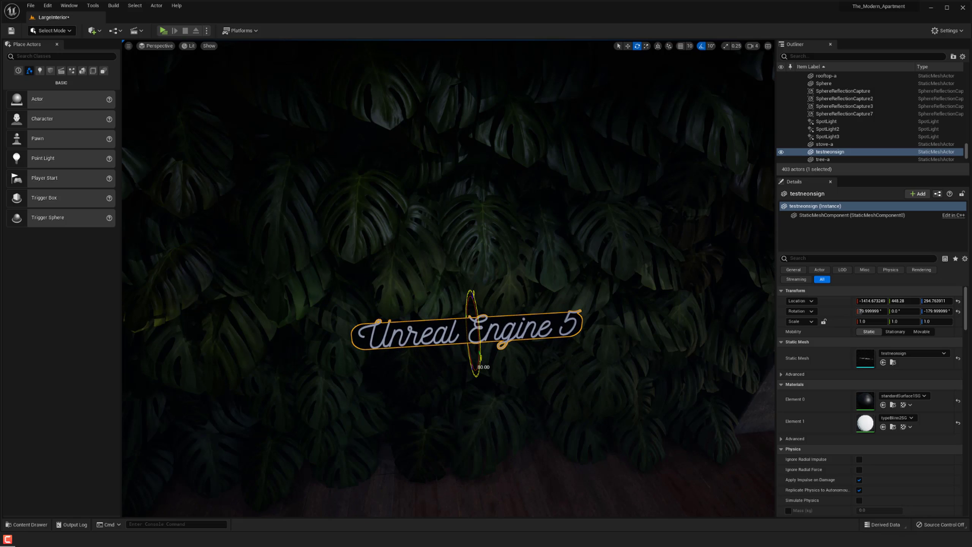
key(a)
right_drag(496, 292, 658, 285)
key(f)
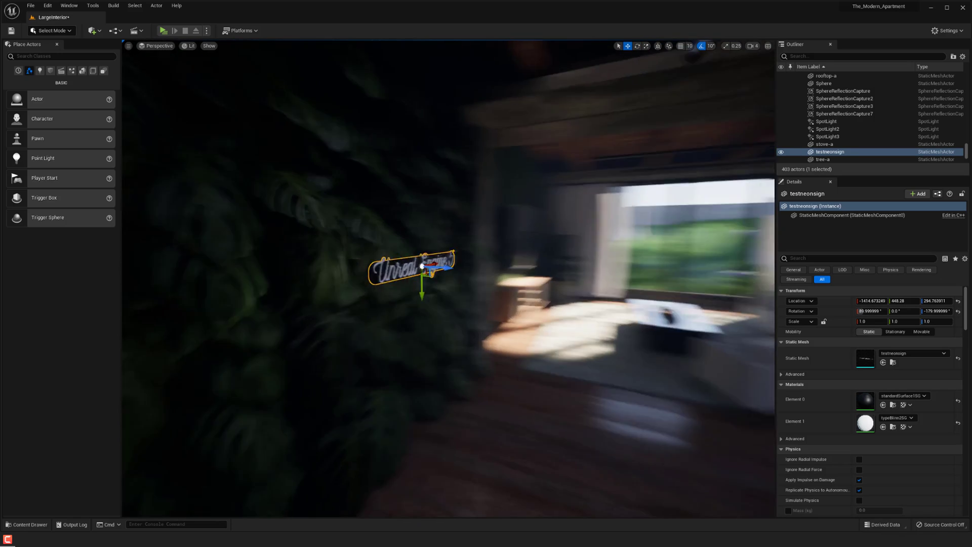
Scale the sign uniformly to about 1.93 and raise it to about 307 on Z.
key(w)
drag(539, 280, 540, 266)
mouse_move(540, 266)
right_down()
mouse_move(605, 265)
mouse_move(540, 262)
right_up()
key(d)
key(s)
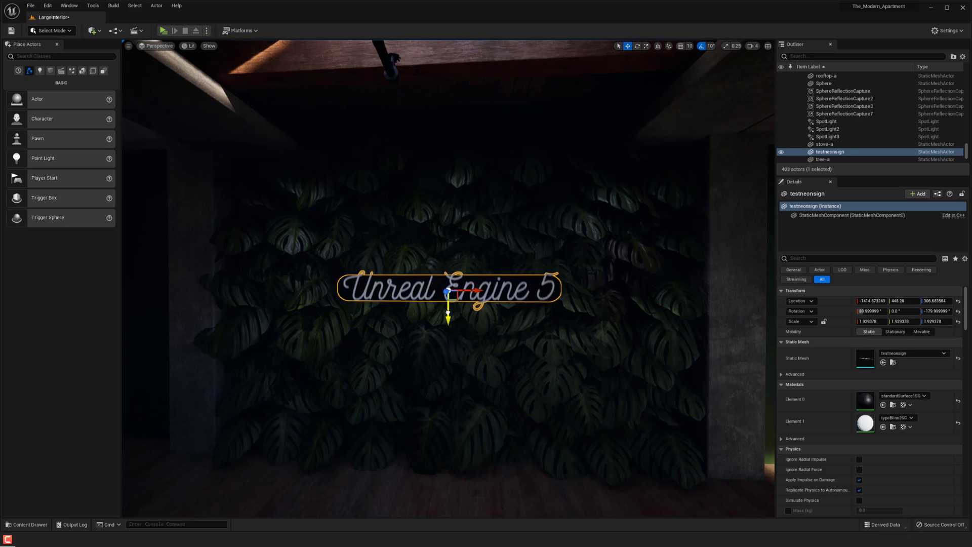
Push the sign back toward the leaves to about 481 on Y and lower it to about 282 on Z.
key(w)
key(d)
right_drag(447, 331, 344, 331)
key(s)
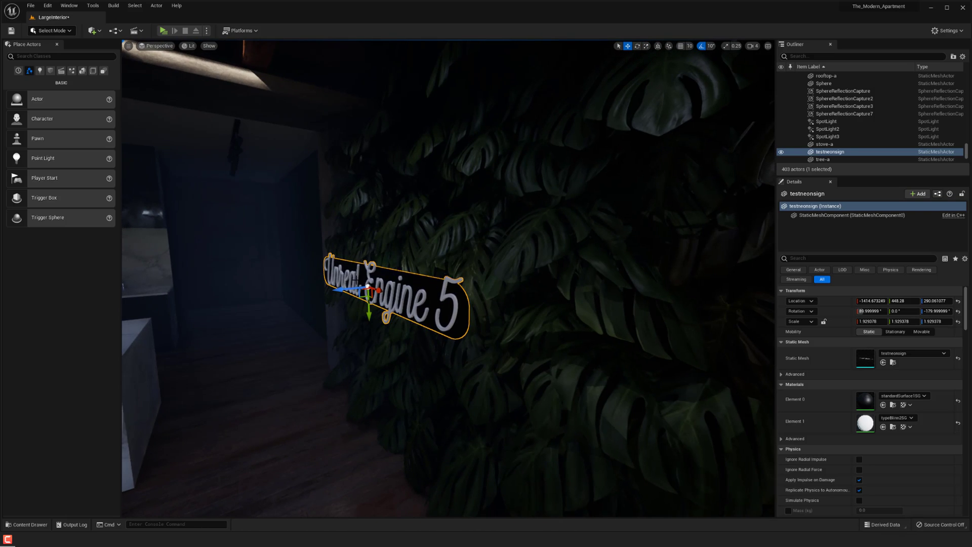
drag(399, 282, 393, 284)
key(f)
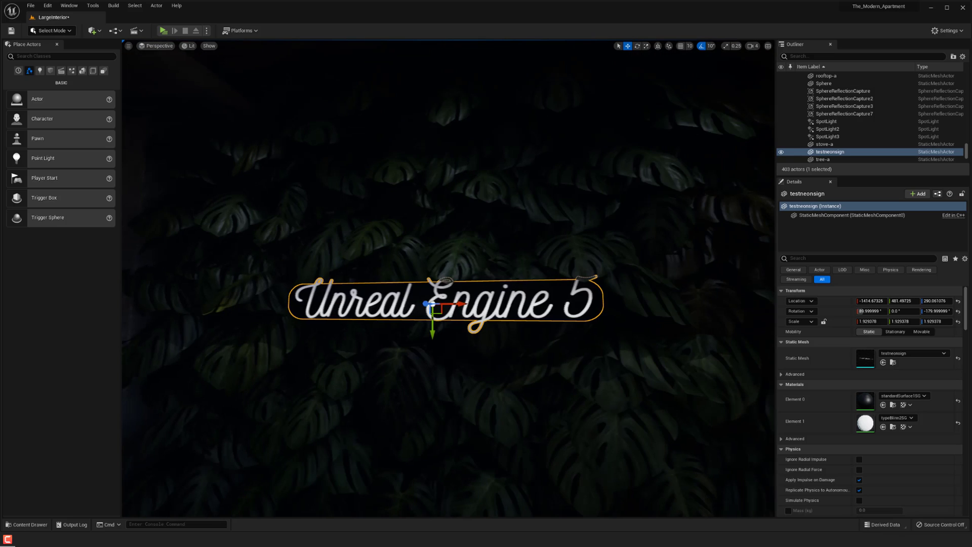
drag(441, 342, 437, 350)
Examine the sign's placement against the plant wall from nearer and farther away with the editor overlays hidden.
key(g)
mouse_move(437, 349)
right_down()
mouse_move(400, 348)
mouse_move(441, 351)
mouse_move(422, 349)
mouse_move(434, 348)
right_up()
key(s)
key(g)
key(g)
key(w)
key(s)
key(w)
key(w)
key(s)
key(w)
key(s)
key(Down)
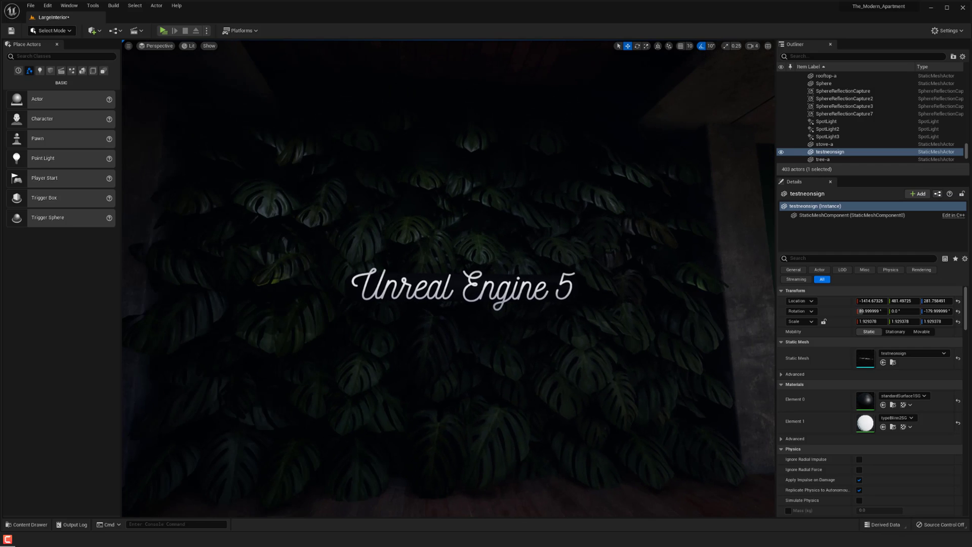
Assign the Glass-a material from the Materials folder to the sign's backing plate, material Element 0, and frame the sign.
click(30, 527)
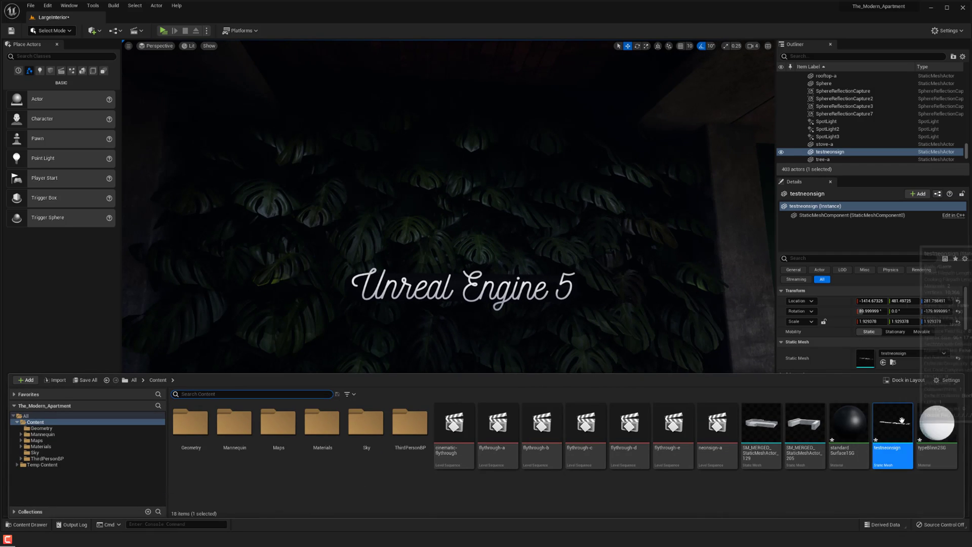
mouse_move(598, 304)
right_down()
mouse_move(605, 314)
mouse_move(587, 309)
right_up()
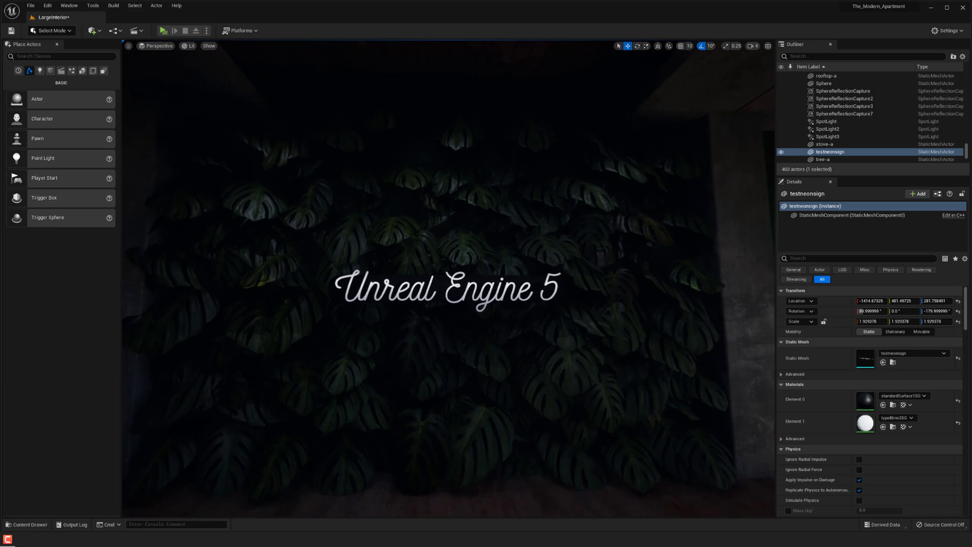
click(30, 528)
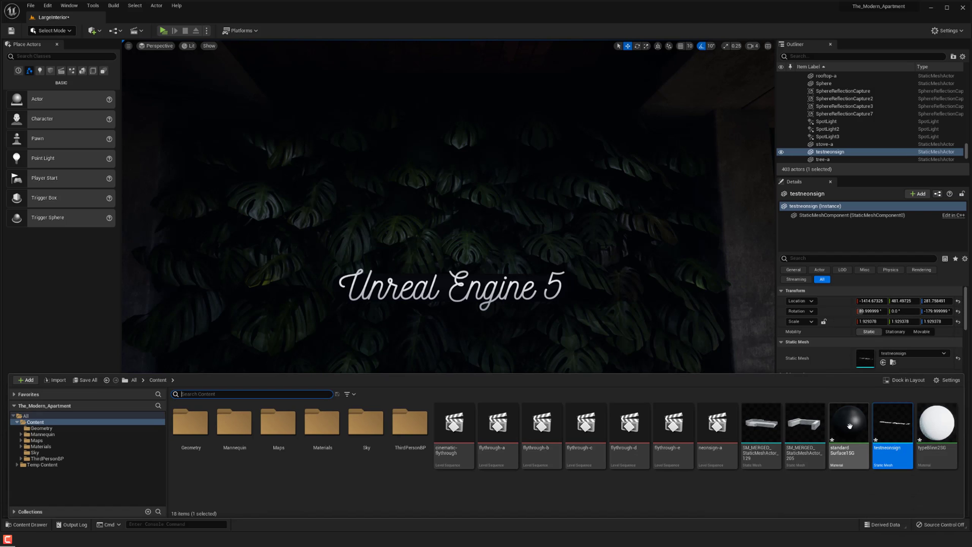
right_drag(602, 329, 603, 330)
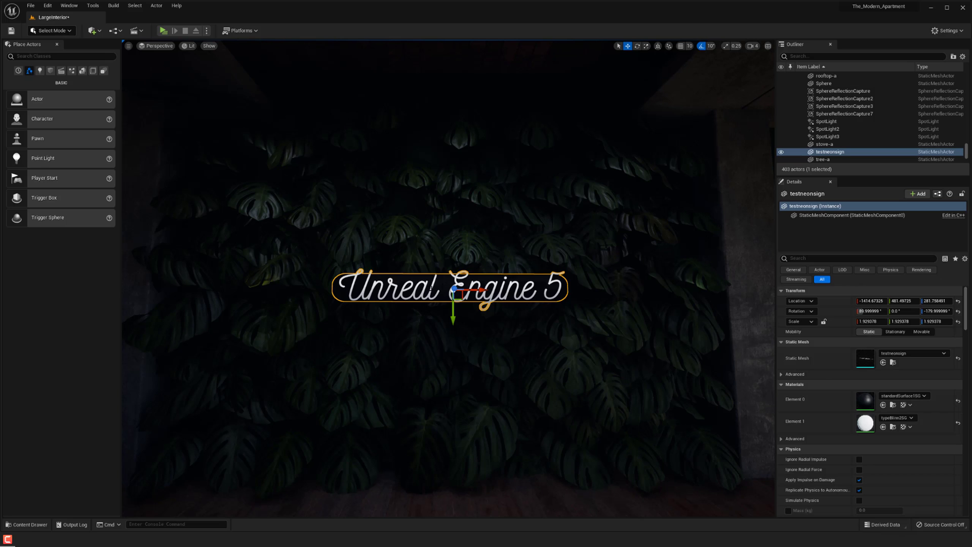
click(29, 524)
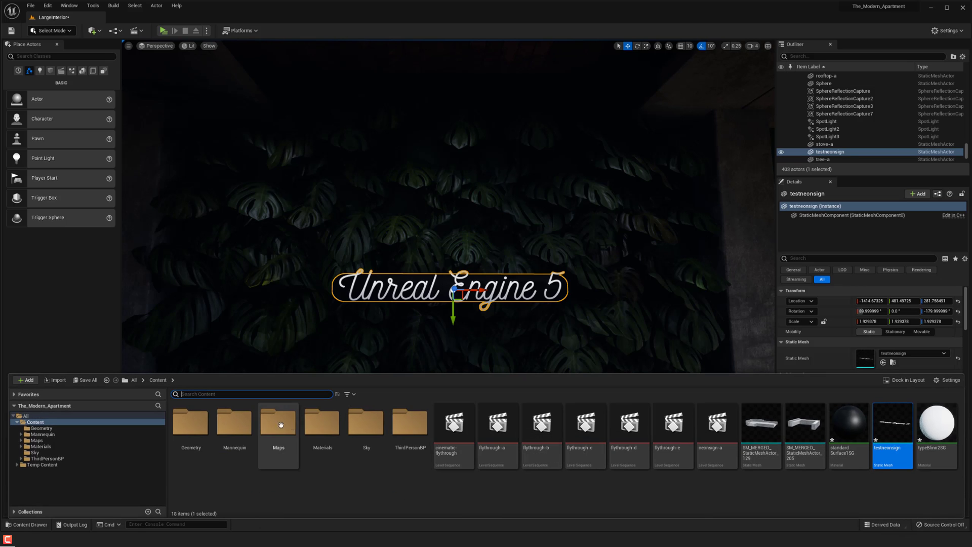
double_click(313, 422)
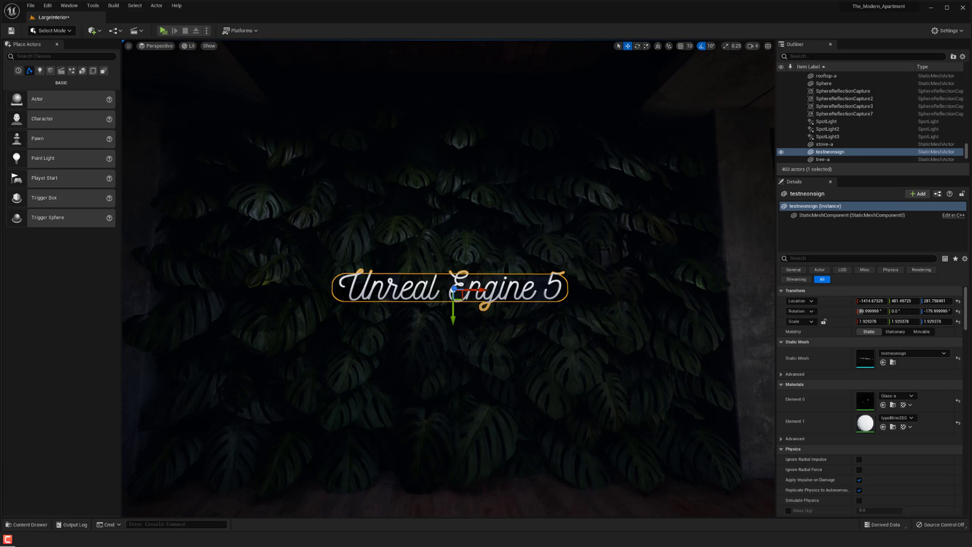
key(f)
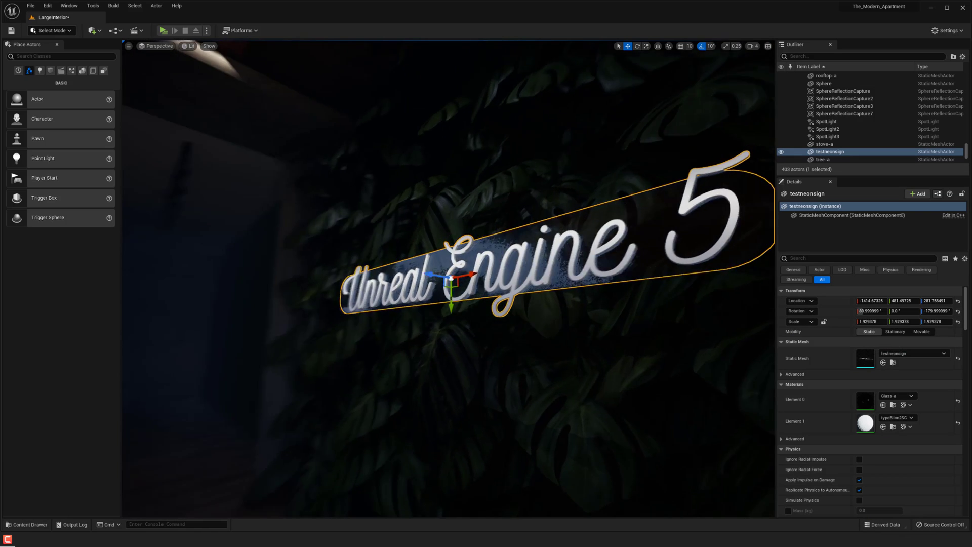
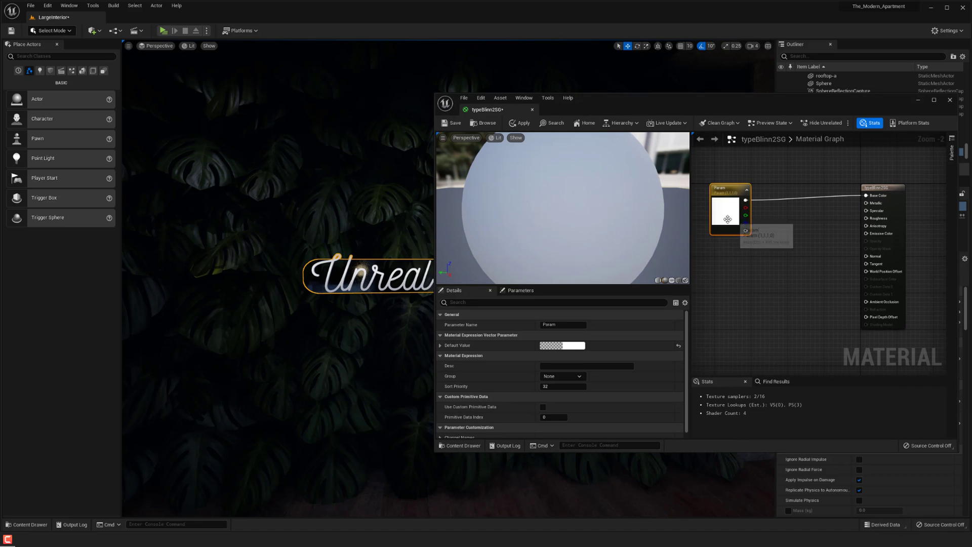
In the typeBlinn2SG material graph, disconnect Param from Base Color and add a Multiply node.
drag(729, 219, 711, 218)
alt+click(866, 195)
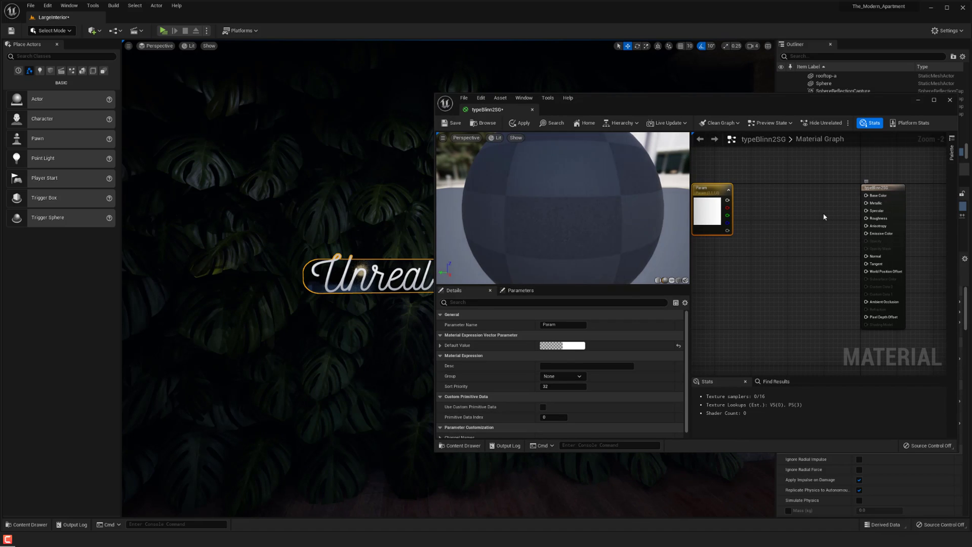
click(770, 219)
right_click(770, 217)
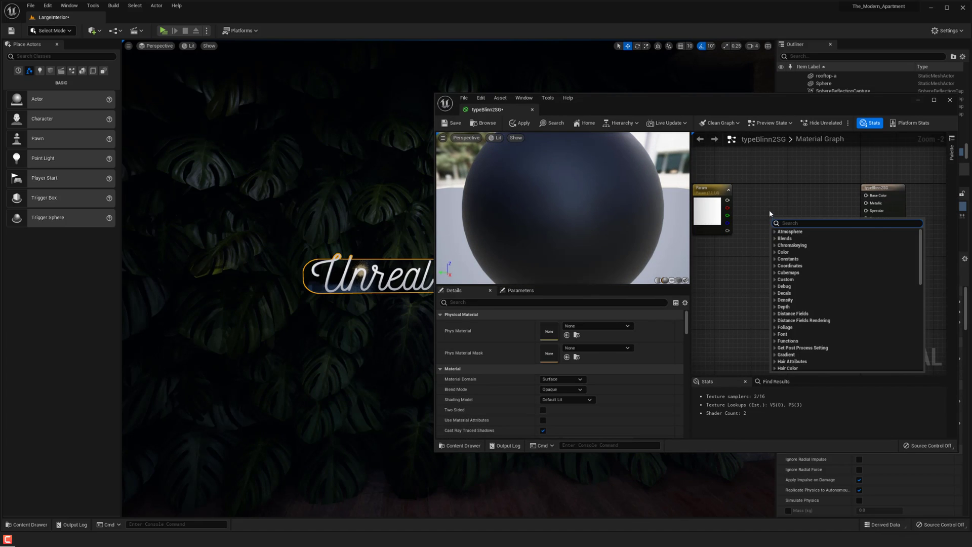
click(770, 211)
key(m)
click(775, 213)
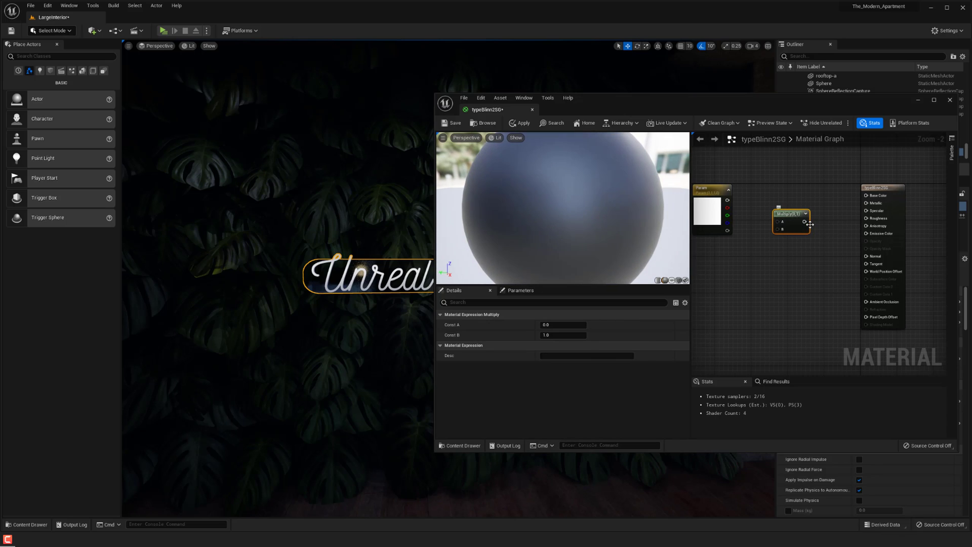
Connect the Multiply output to Emissive Color and the Param colour output to Multiply input A.
drag(804, 221, 866, 234)
right_drag(758, 190, 784, 191)
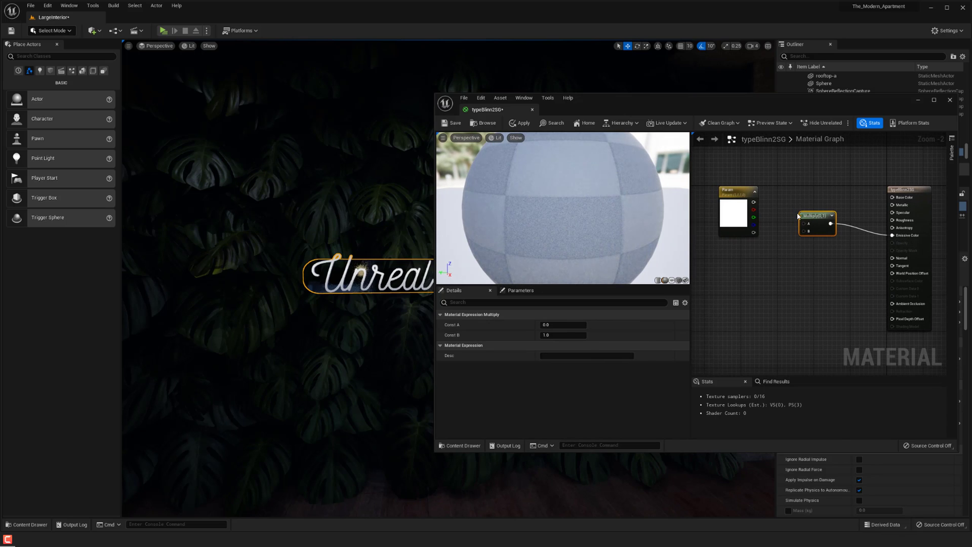
drag(804, 223, 753, 206)
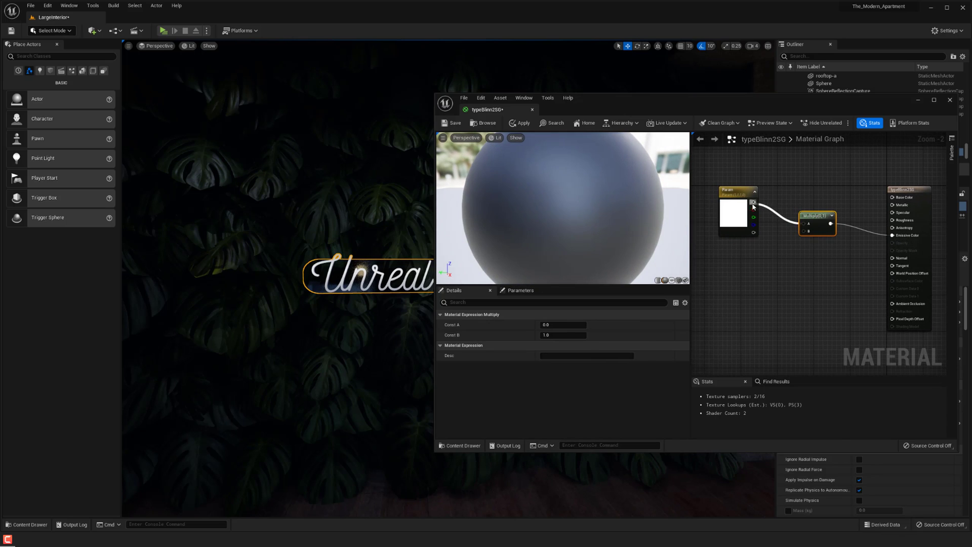
Add a Constant node below Param and connect it to Multiply input B.
key(1)
click(749, 255)
drag(760, 267, 808, 233)
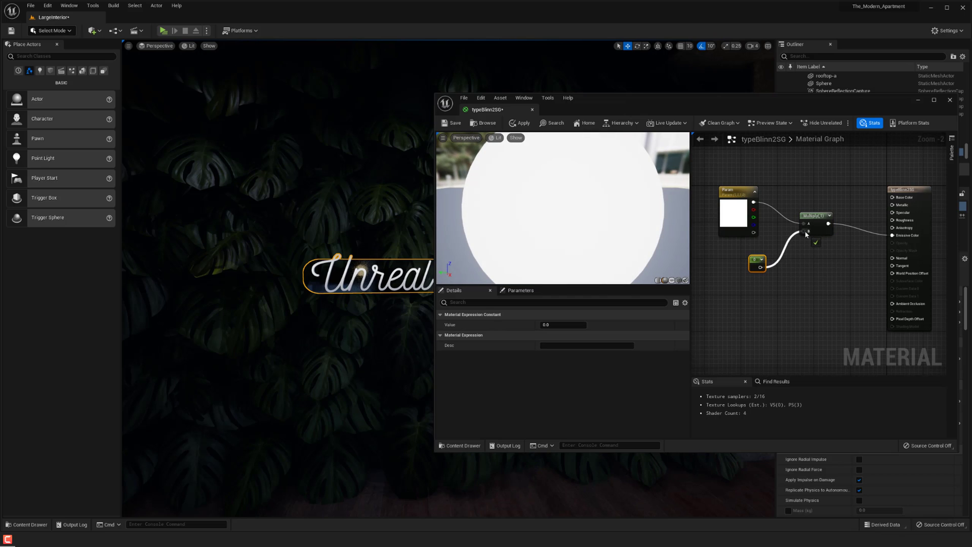
Convert the Constant node to a parameter and name it Emissive_Intensity.
right_click(754, 264)
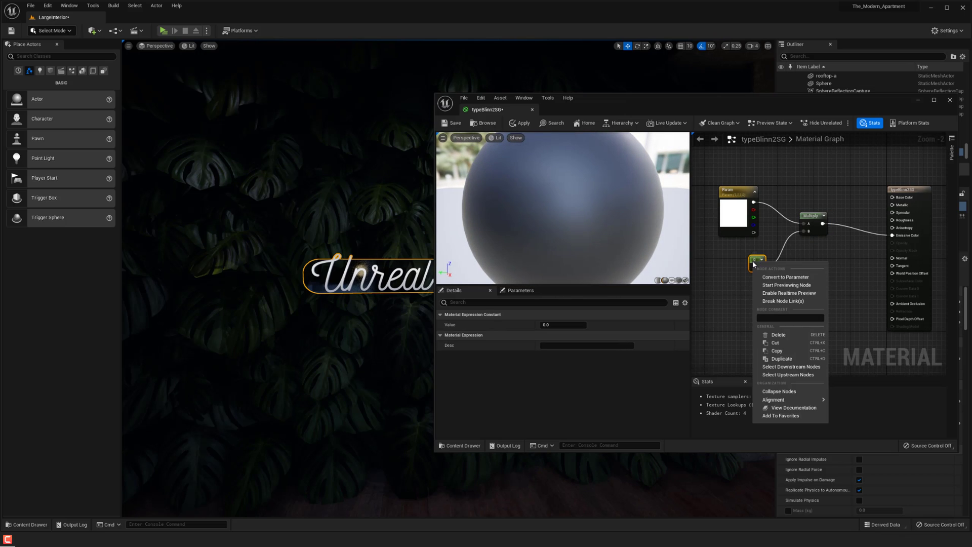
click(774, 278)
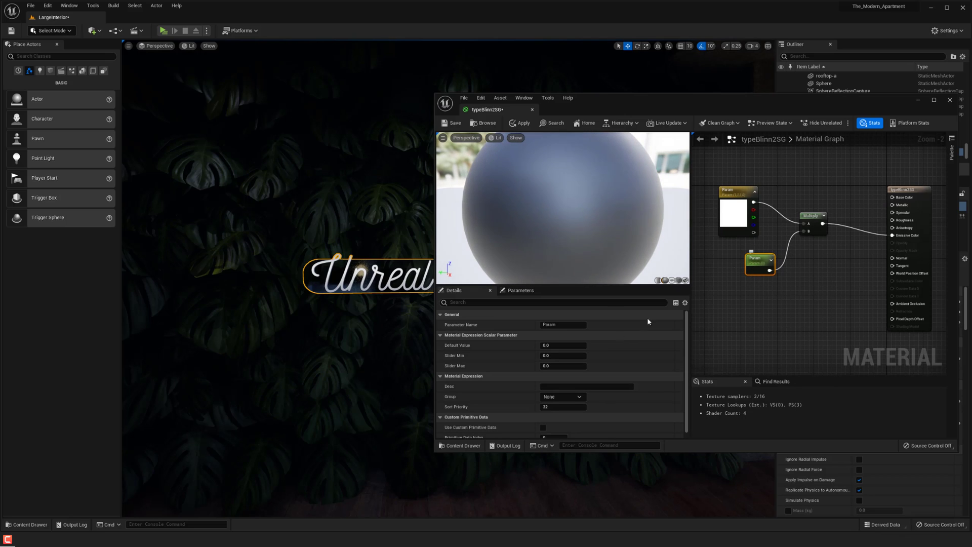
click(560, 324)
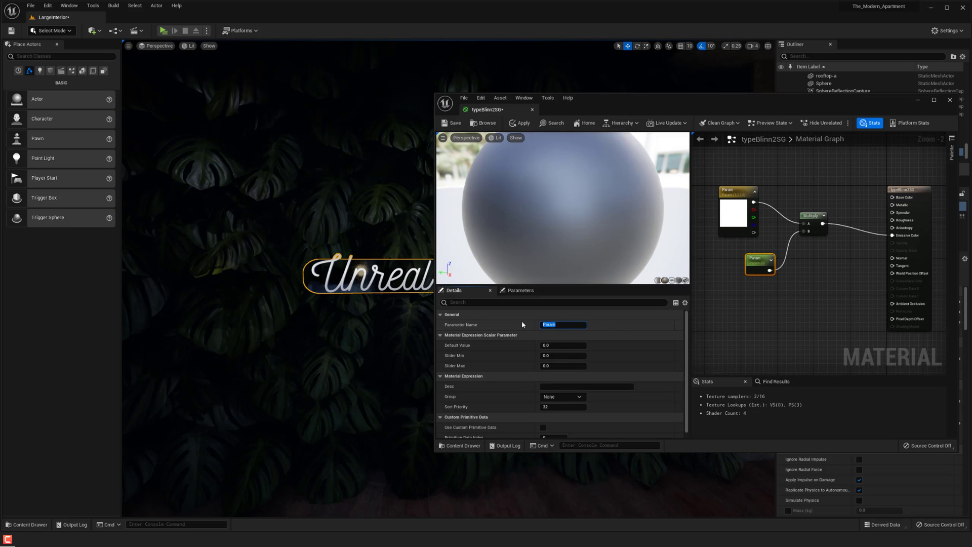
text(Emissive_Intensity)
key(Return)
click(796, 307)
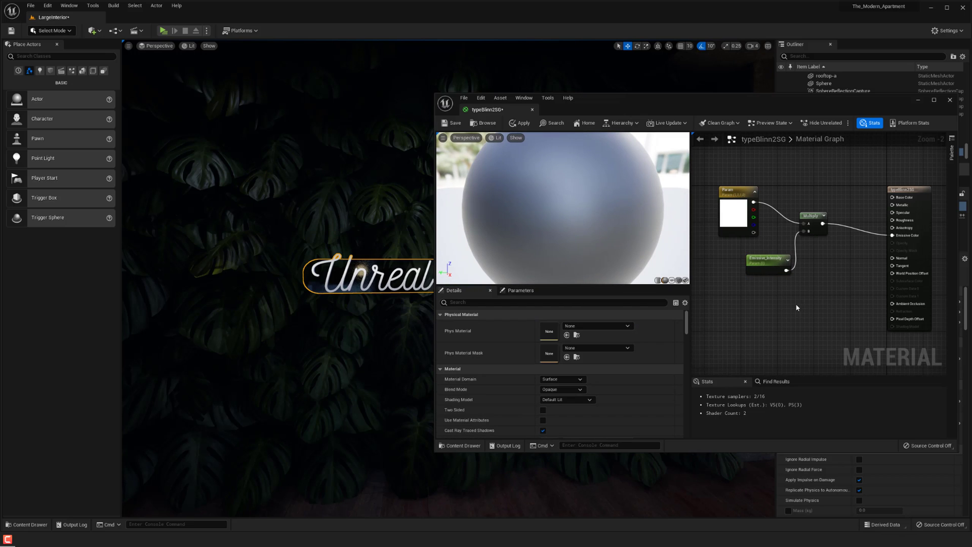
Set the default value of Emissive_Intensity to 5.0 and save the material.
click(731, 216)
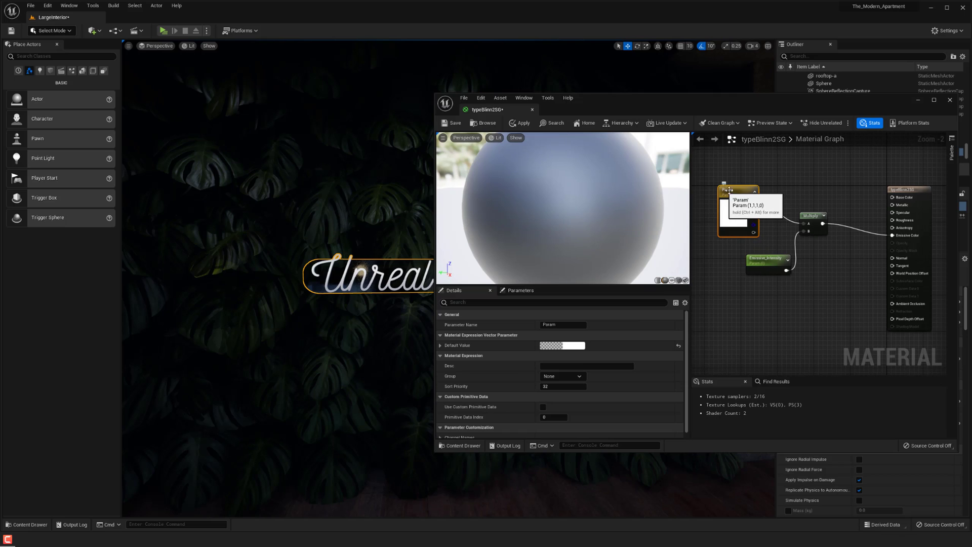
click(778, 187)
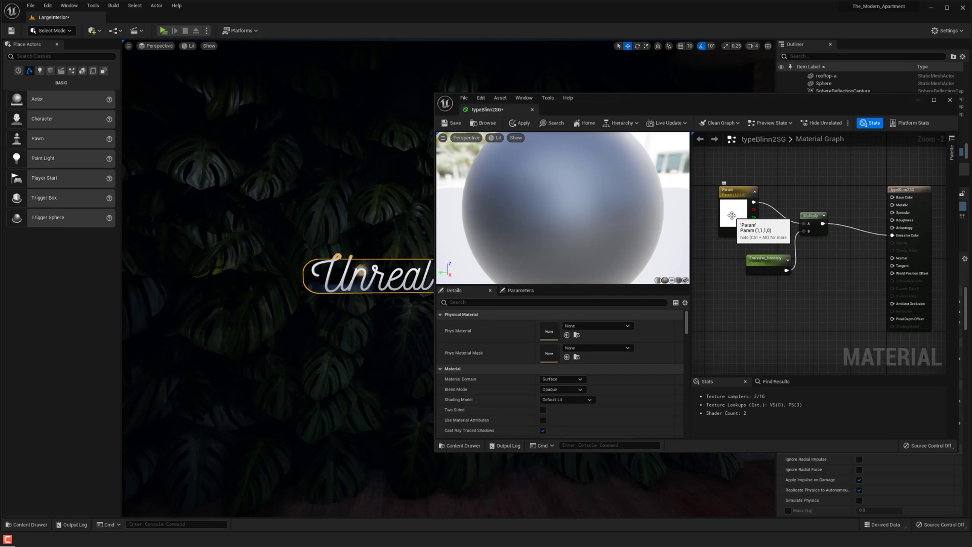
click(778, 267)
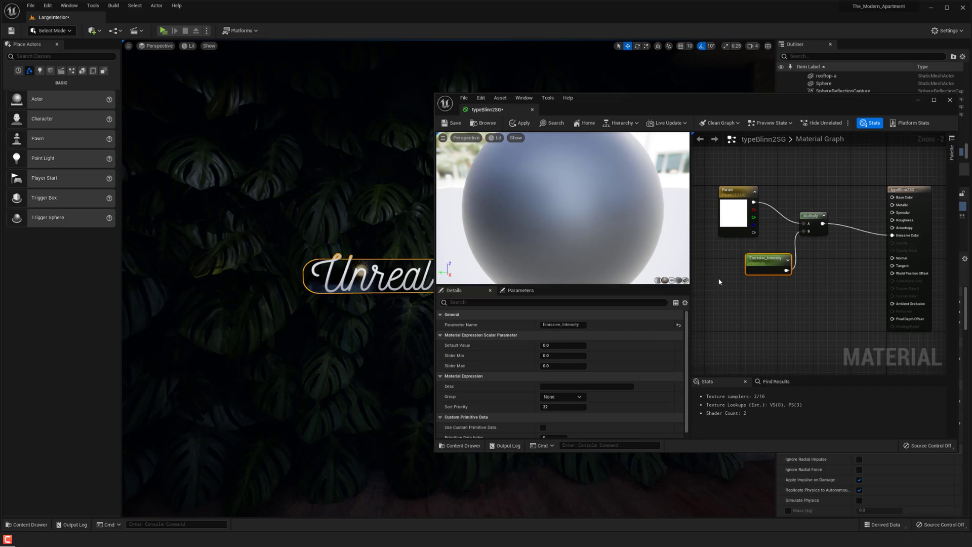
click(558, 345)
key(Return)
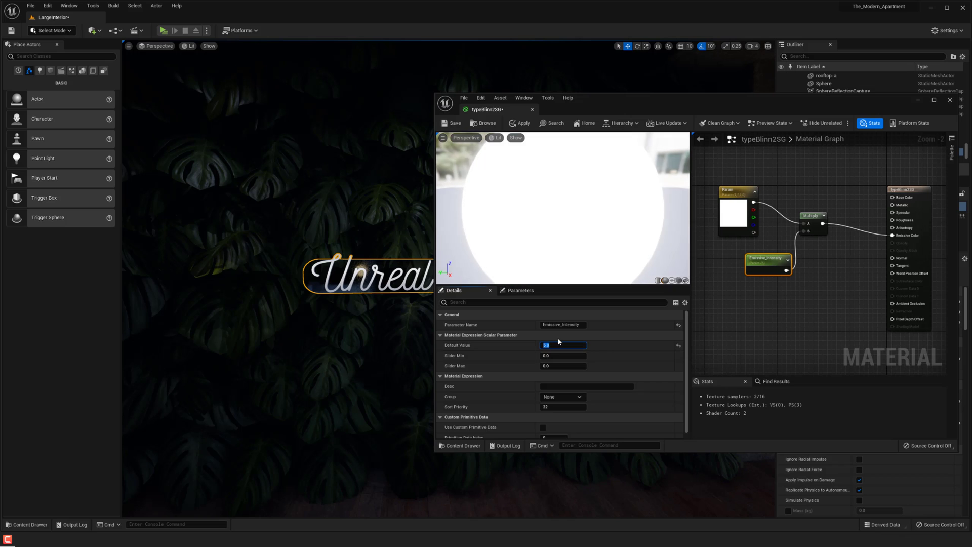
click(458, 124)
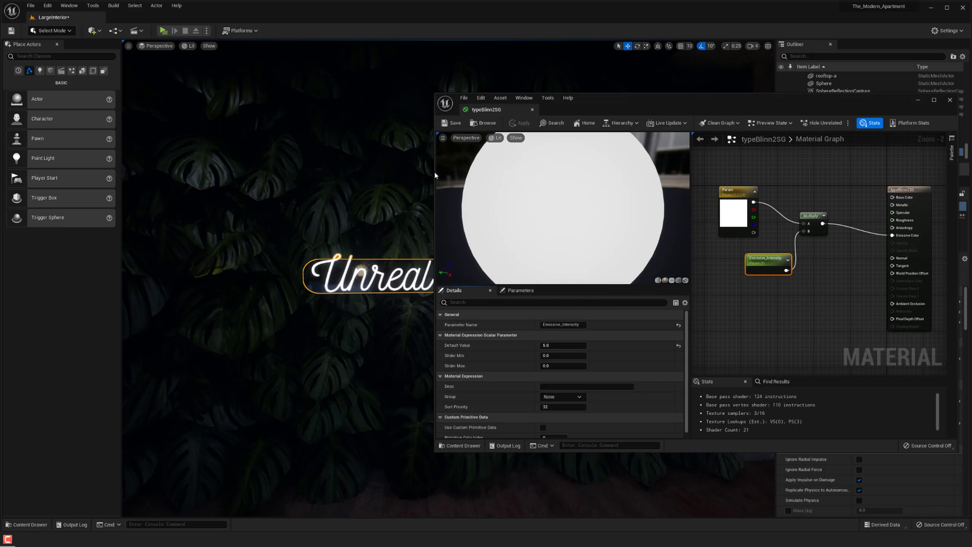
Narrow the material editor window to uncover the sign and examine its glow with the editor overlays hidden.
drag(435, 175, 543, 168)
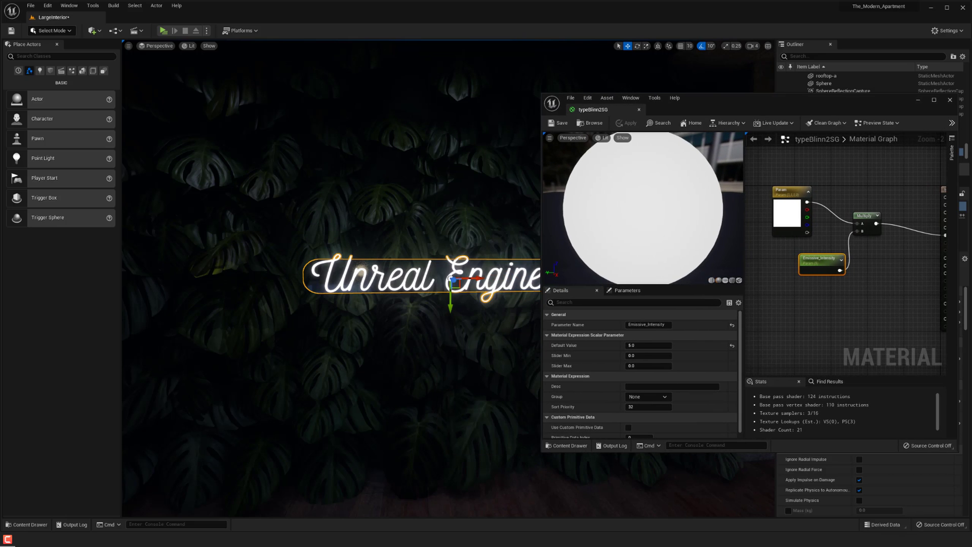
mouse_move(416, 300)
right_down()
mouse_move(449, 284)
mouse_move(427, 305)
right_up()
key(g)
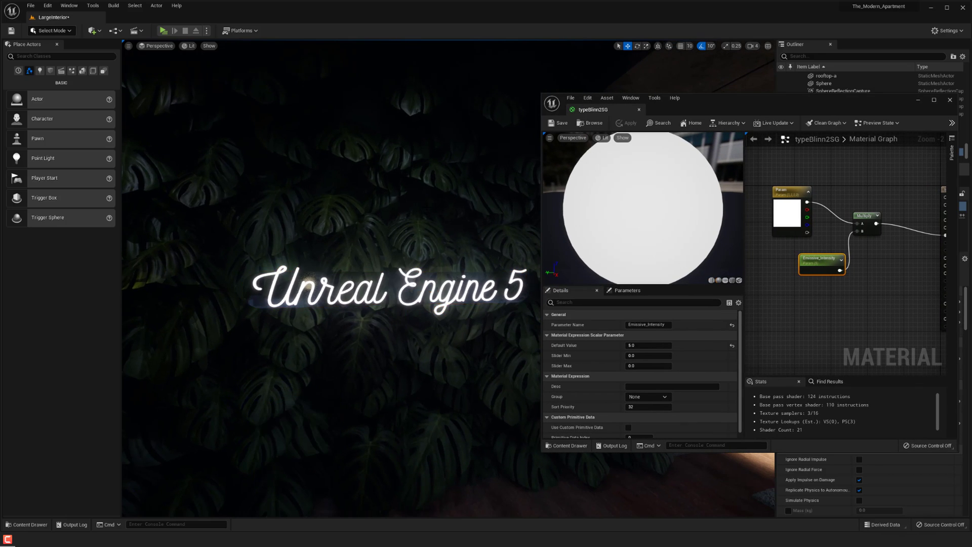
right_drag(415, 301, 392, 290)
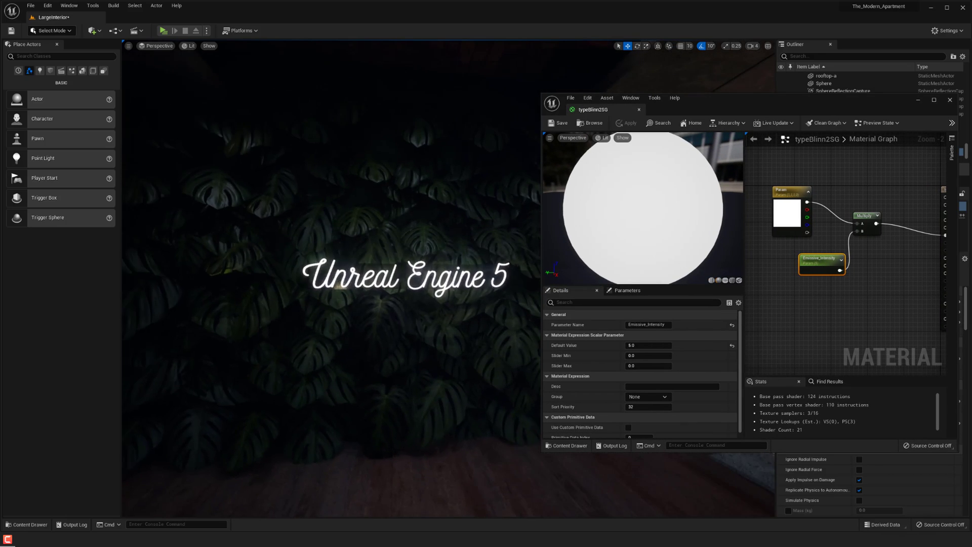
key(g)
key(g)
Move the material's result node closer to the Multiply node in the graph.
drag(942, 189, 895, 182)
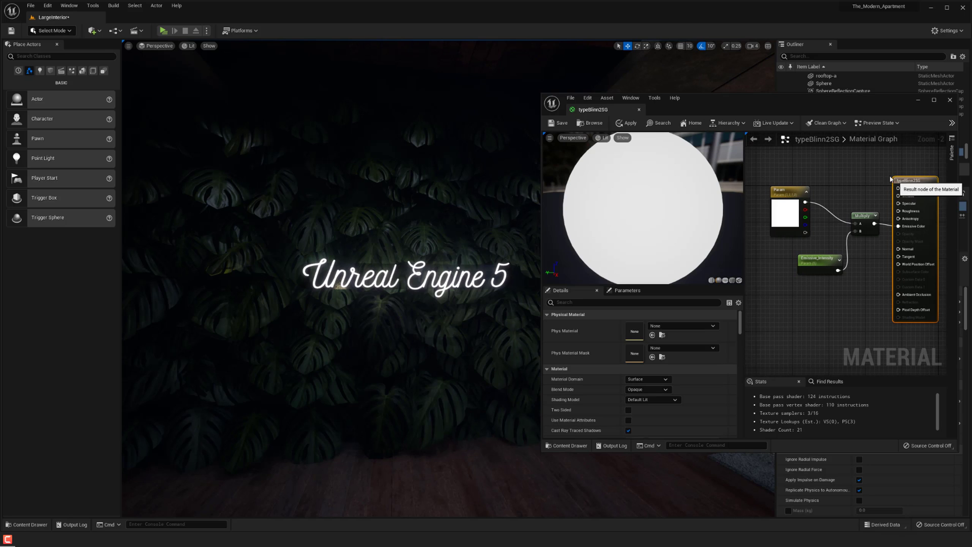
right_drag(843, 168, 845, 172)
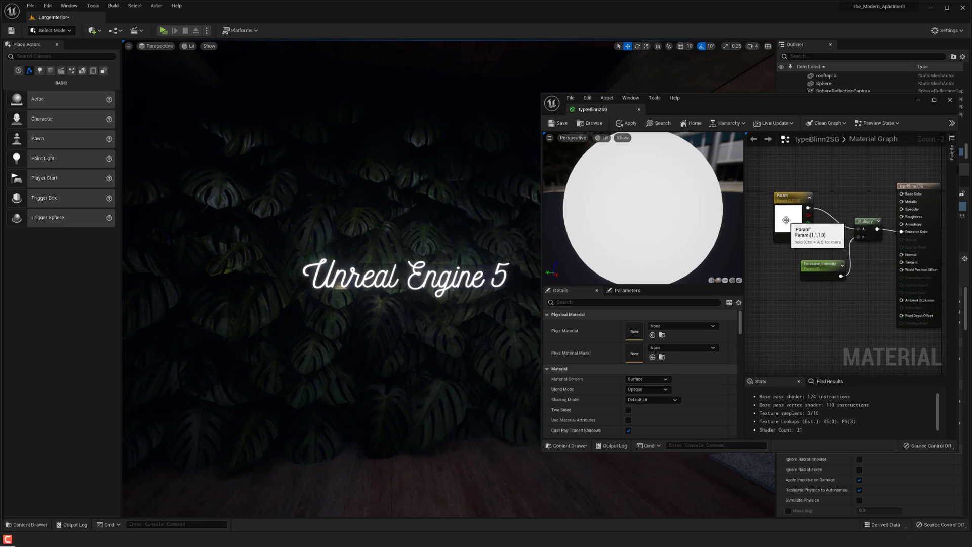
Raise the default value of Emissive_Intensity to about 12 and inspect the sign's glow from closer.
click(796, 208)
click(814, 265)
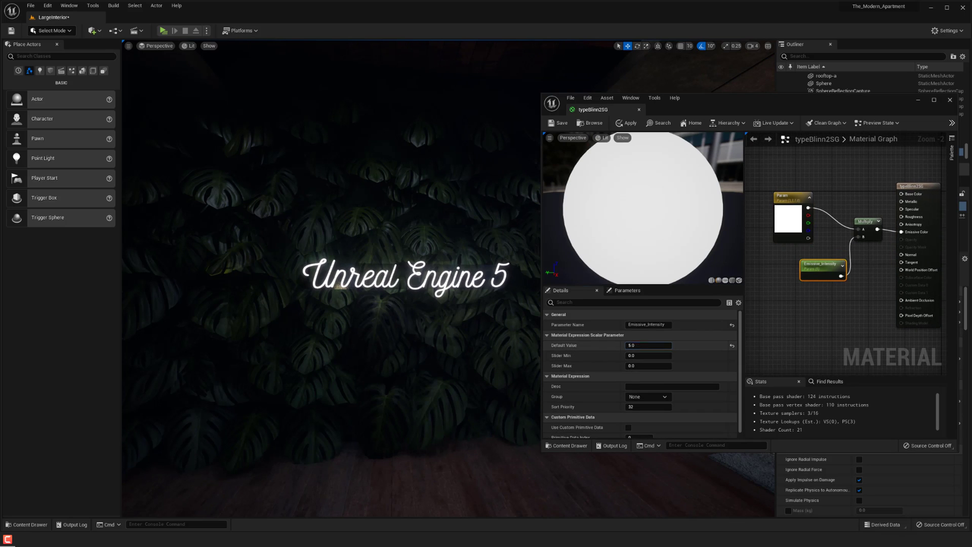
drag(648, 345, 678, 345)
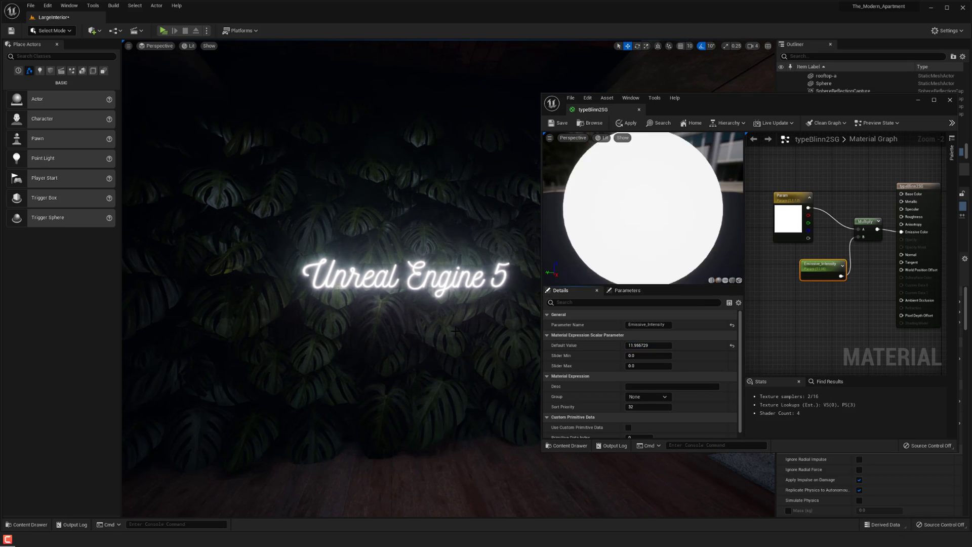
mouse_move(405, 284)
right_down()
mouse_move(344, 273)
mouse_move(395, 275)
right_up()
key(w)
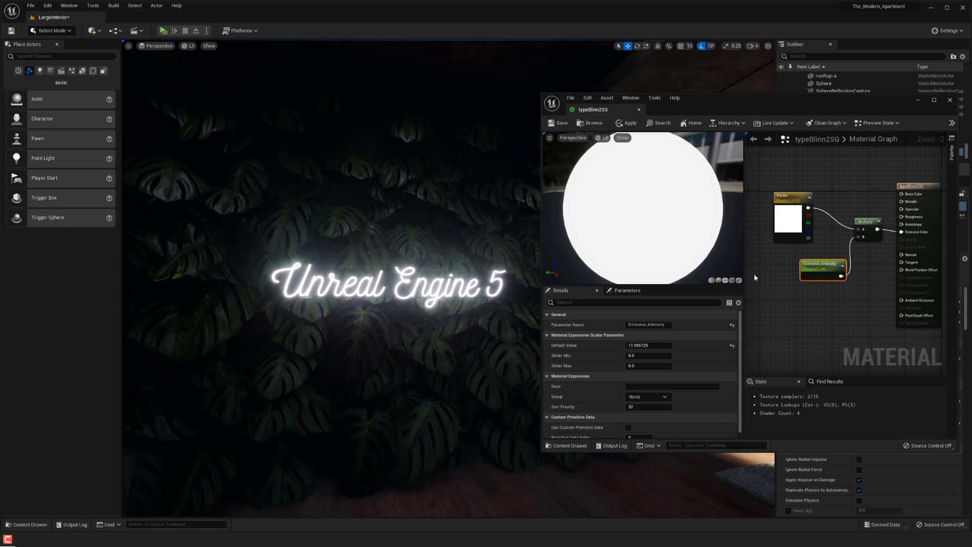
Open the Param node's colour and try pink, salmon red, green, yellow and light blue on the sign.
double_click(793, 229)
click(859, 280)
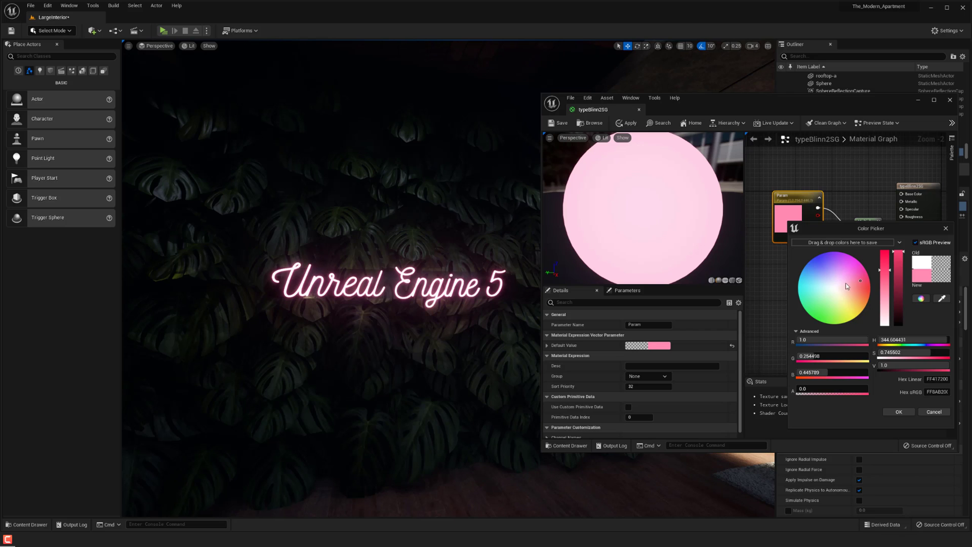
drag(847, 286, 864, 293)
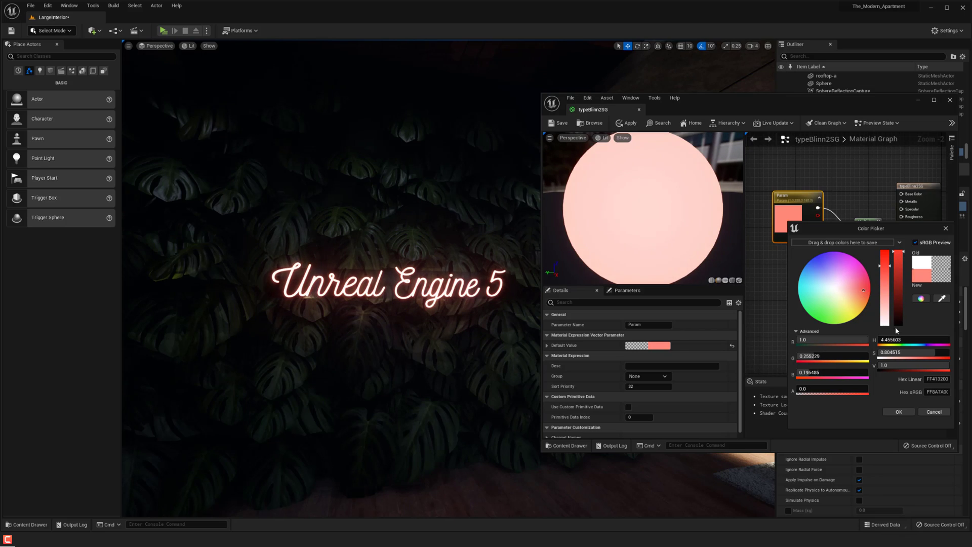
click(826, 305)
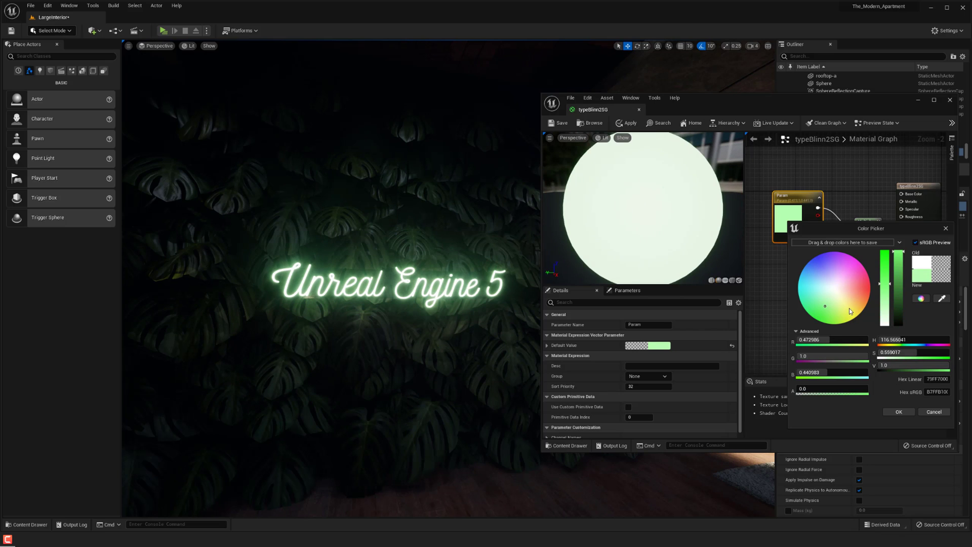
click(854, 308)
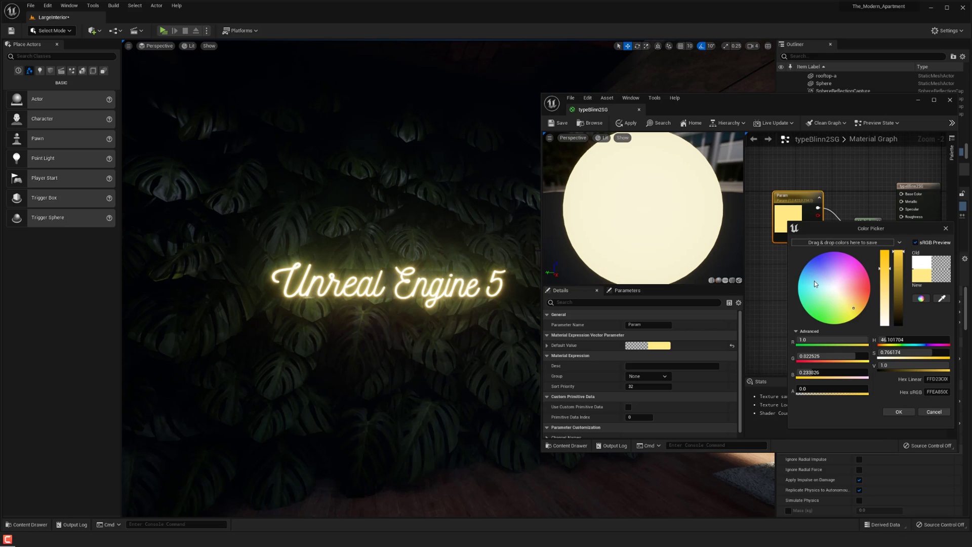
click(852, 304)
click(808, 281)
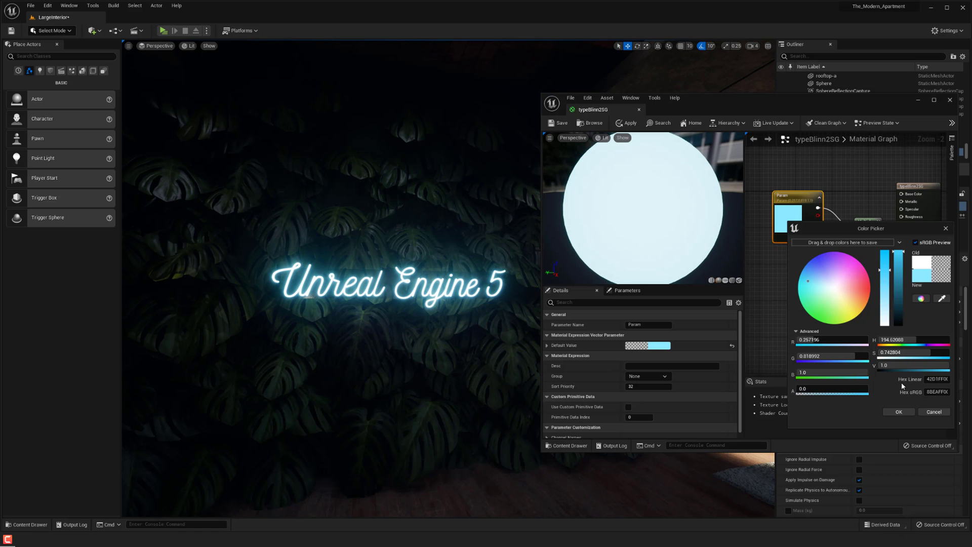
drag(829, 275, 807, 279)
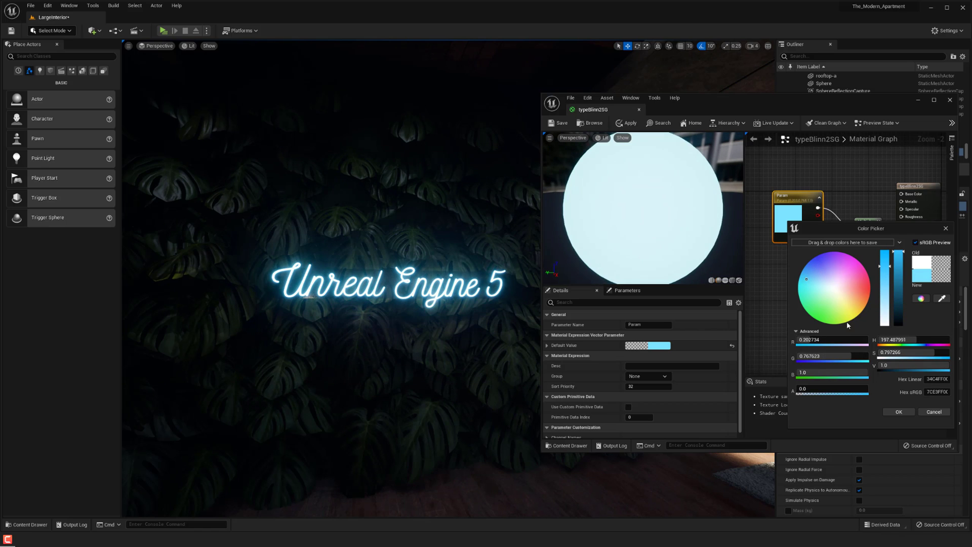
Compare warm orange tones with deeper blue tones as the Param node's colour.
click(858, 303)
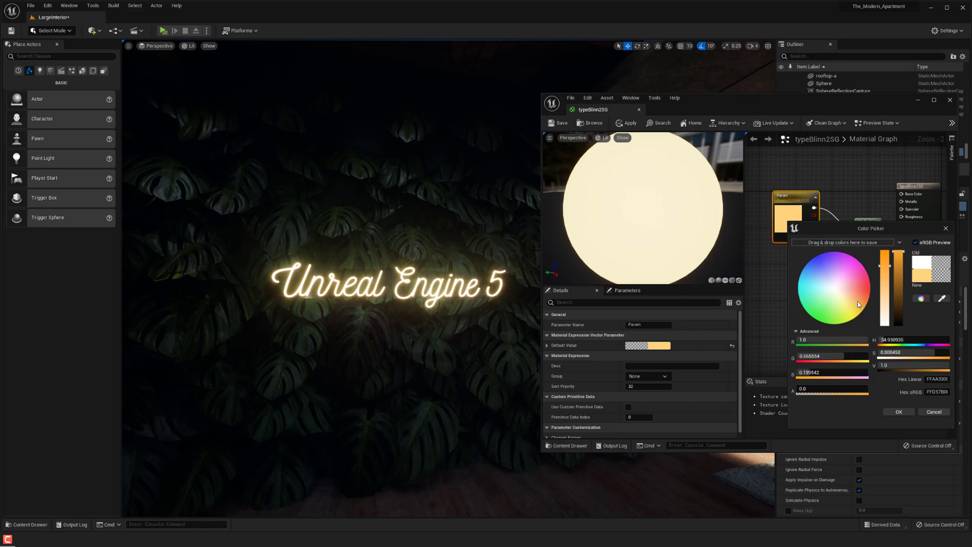
click(854, 302)
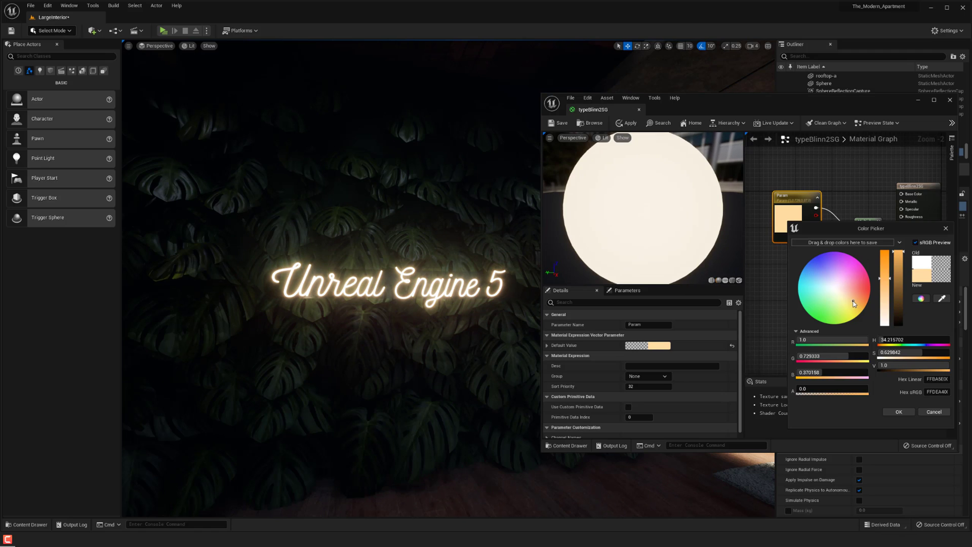
click(853, 299)
click(814, 271)
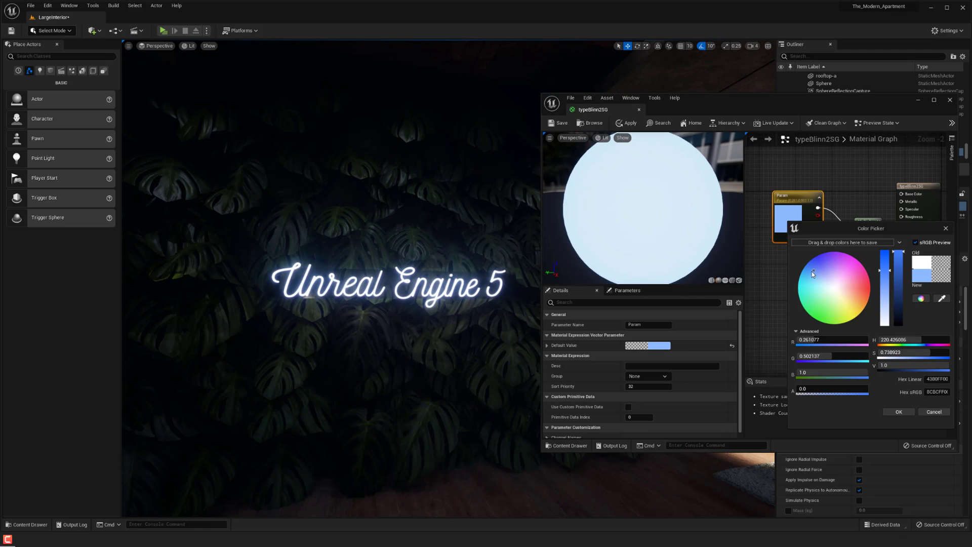
click(809, 270)
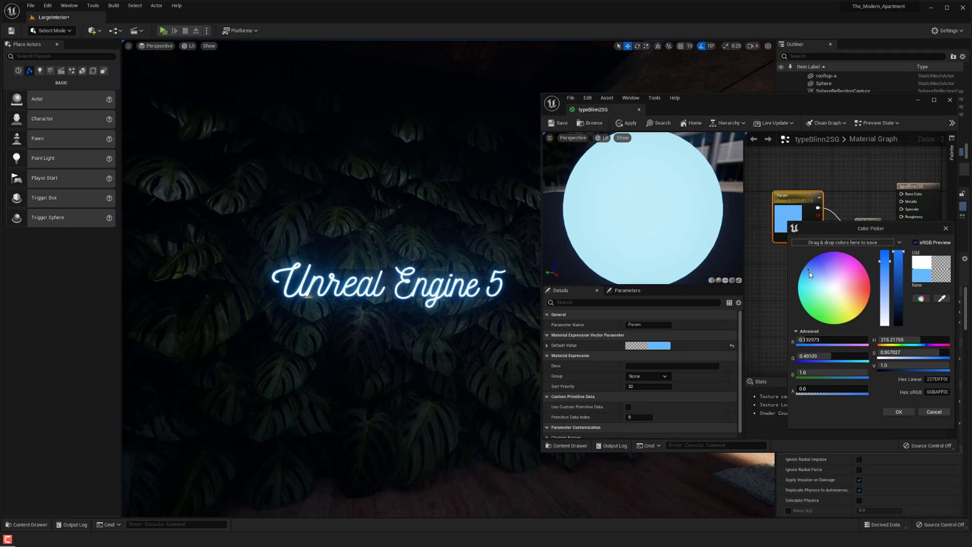
click(809, 271)
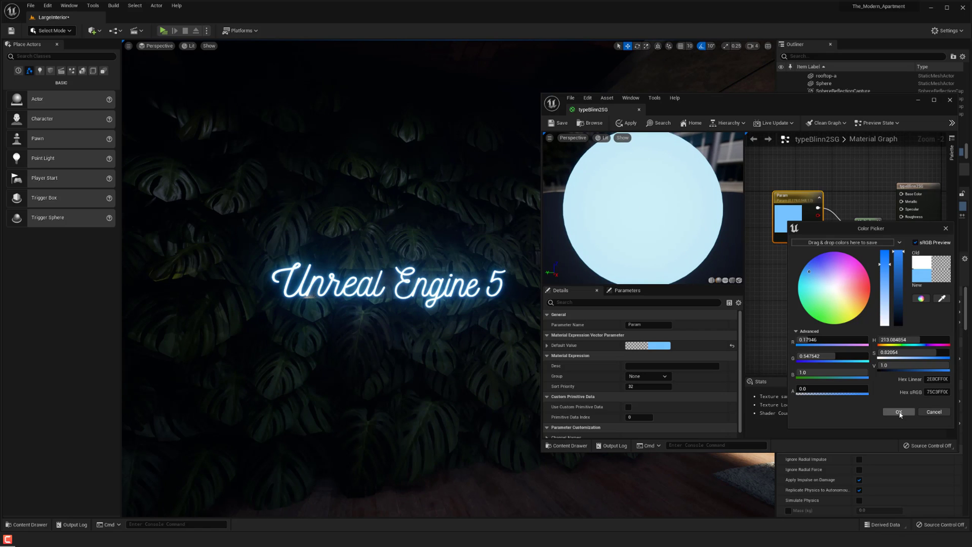
Set the Param node's colour to a pale warm orange with hue about 33, saturation about 0.51 and value 1.0.
click(855, 304)
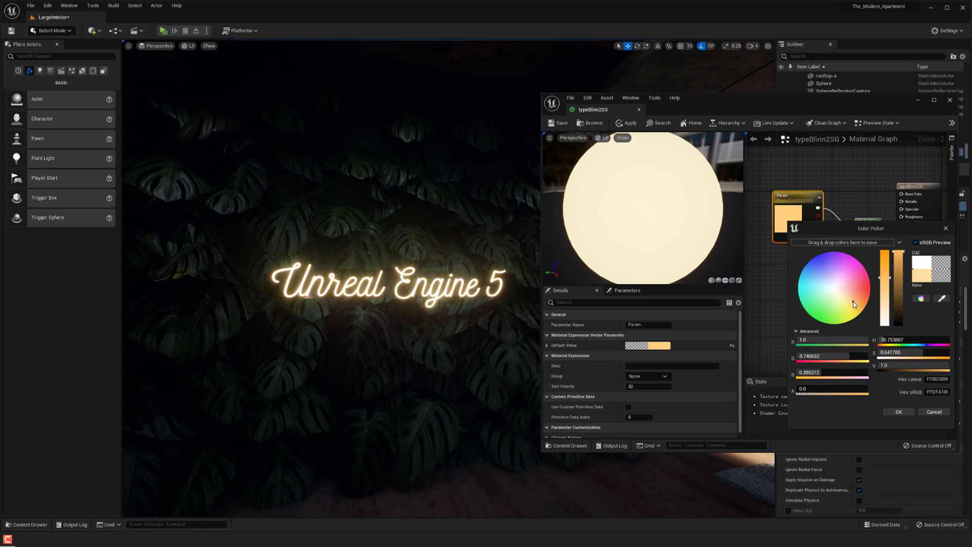
click(851, 300)
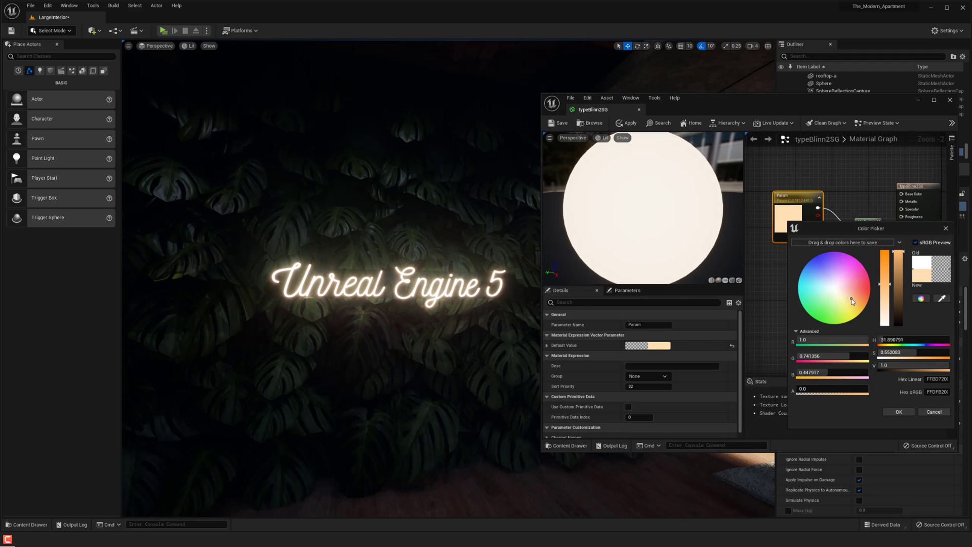
click(850, 298)
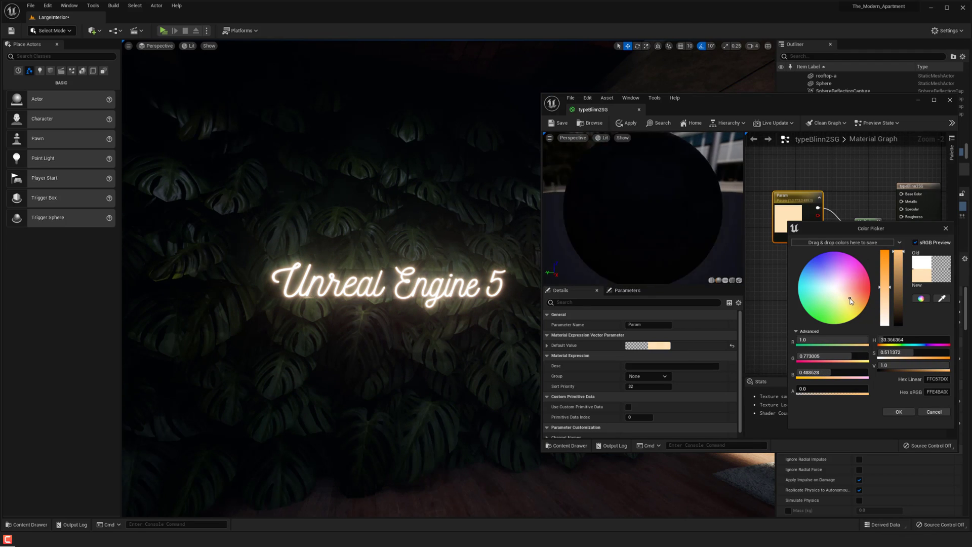
click(899, 411)
Set the default value of Emissive_Intensity to 10.0 and close the material editor, applying the changes to the original material.
click(821, 269)
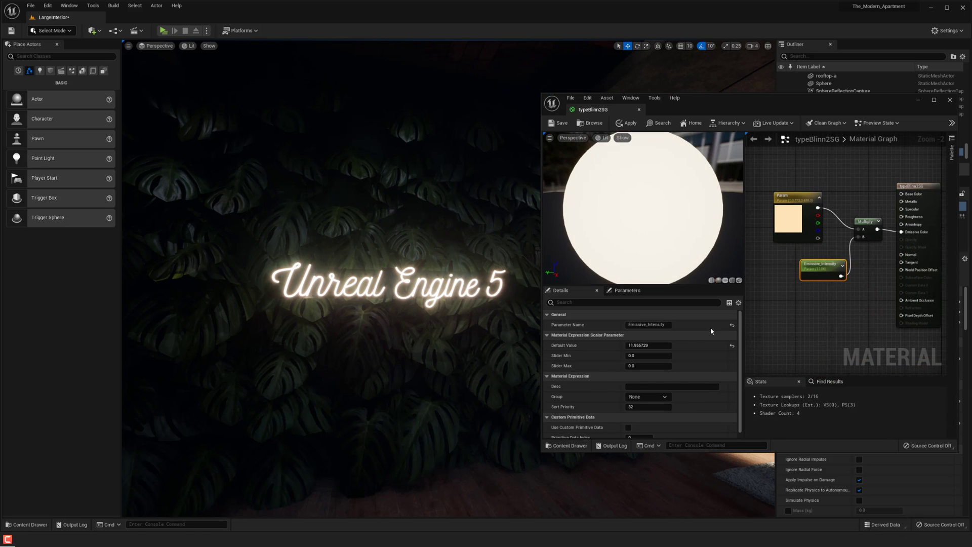
click(665, 347)
text(10)
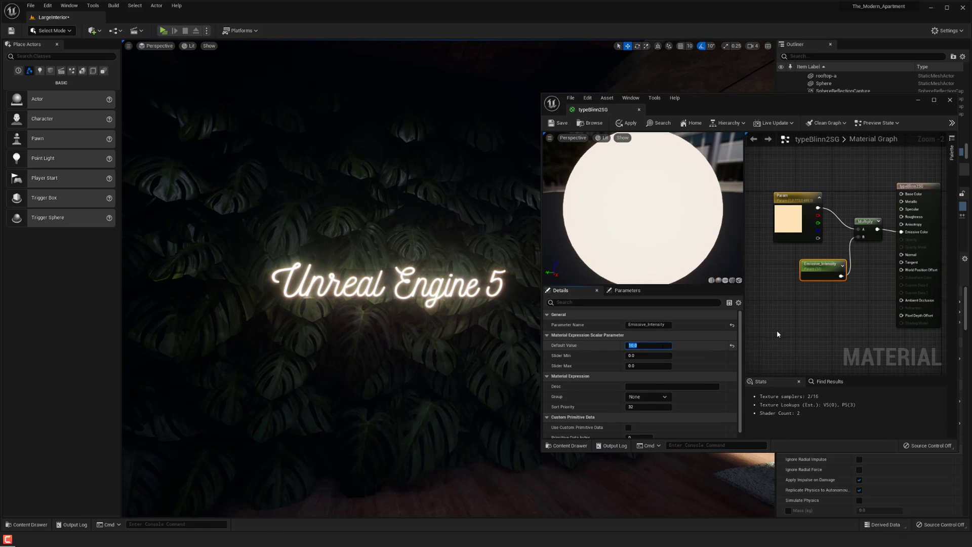
key(Return)
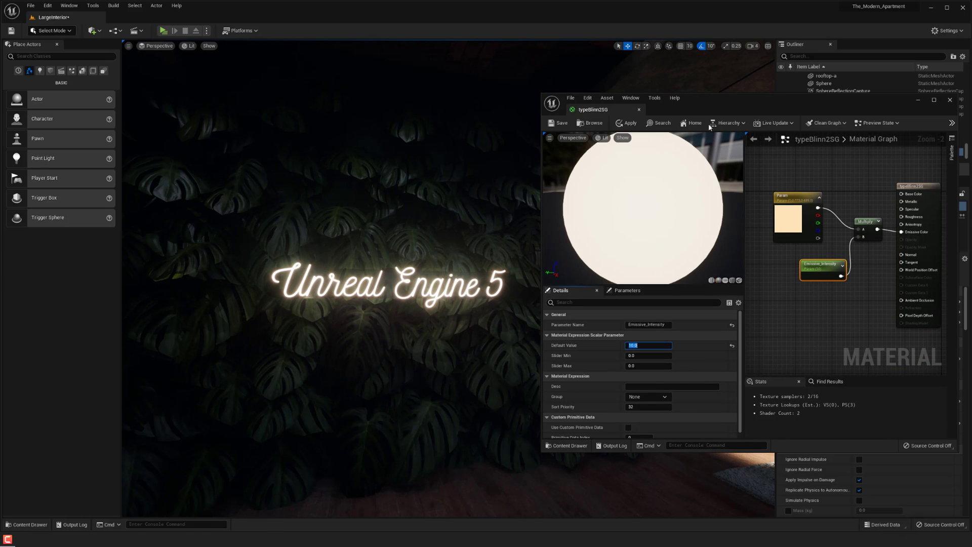
click(950, 100)
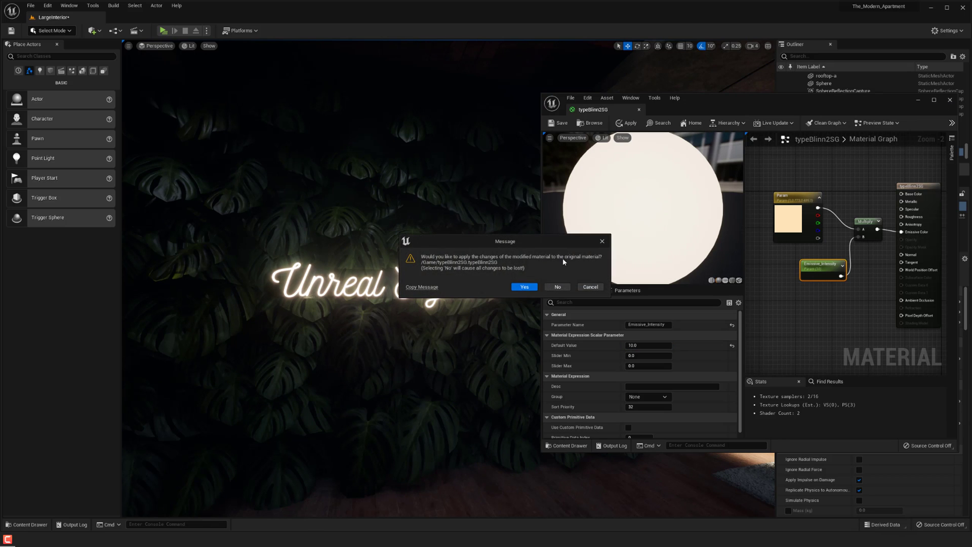
click(523, 287)
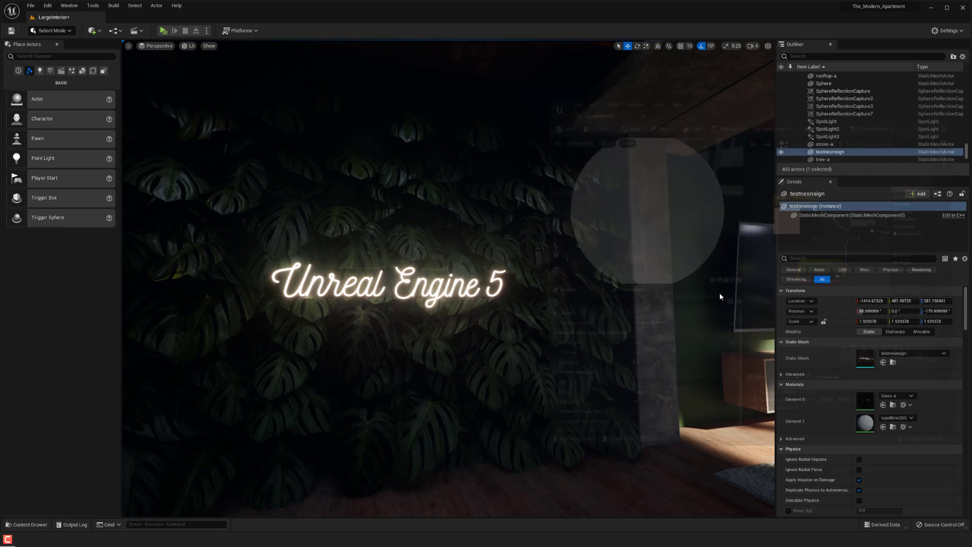
Find and select the level's PostProcessVolume and filter its properties to the Bloom settings.
click(820, 56)
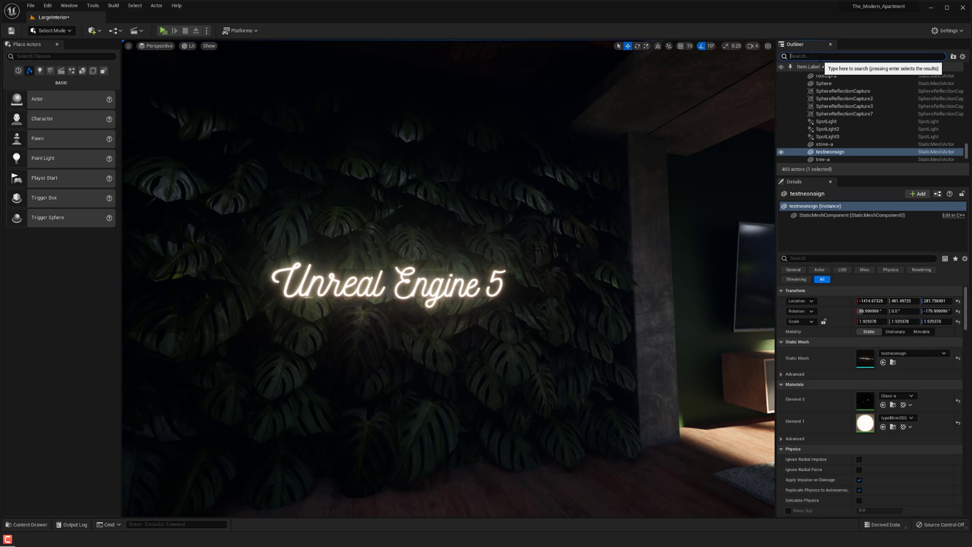
text(post)
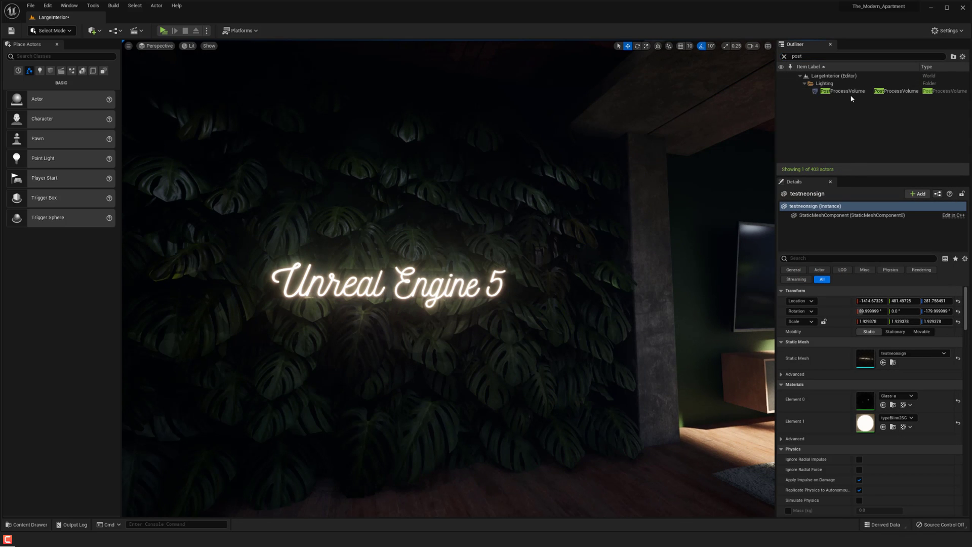
click(844, 91)
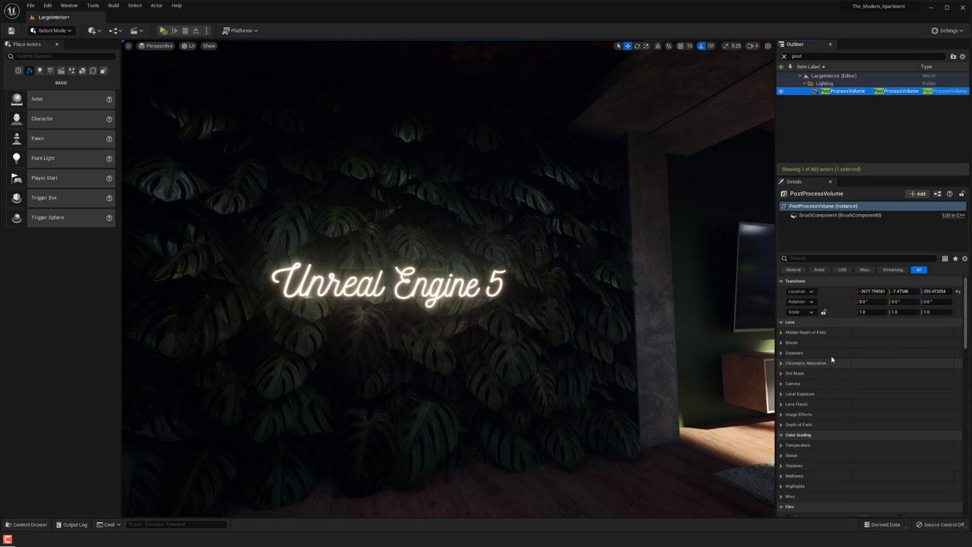
scroll(855, 369, down, 4)
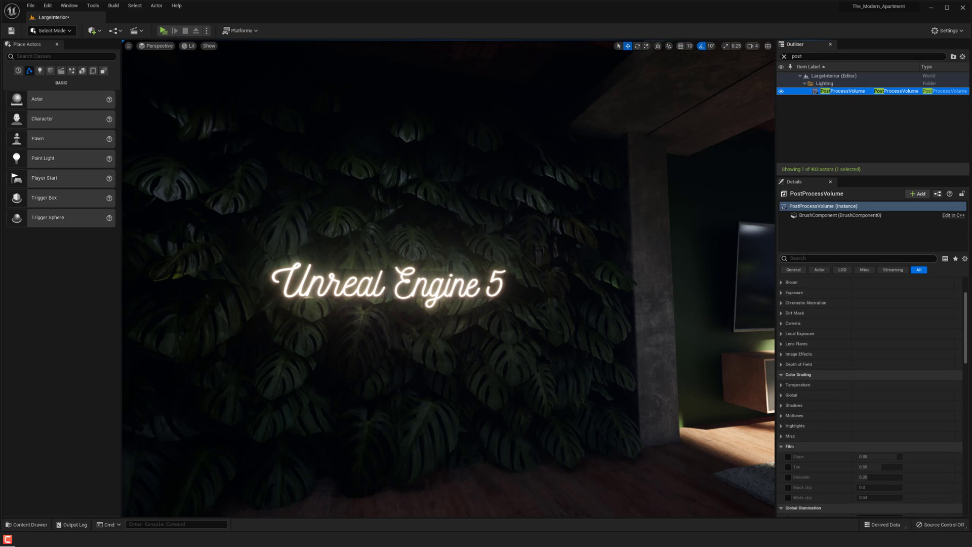
click(807, 259)
text(bloo)
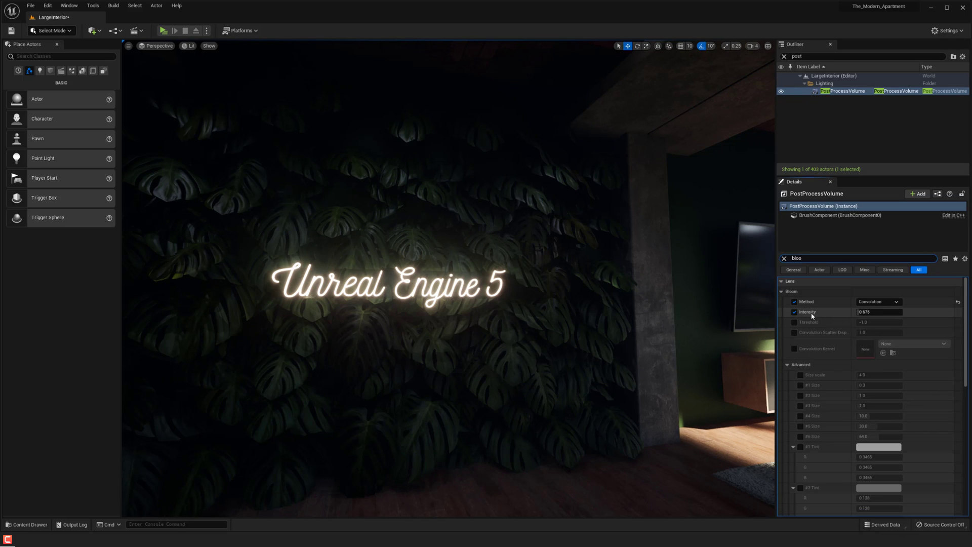
Try a stronger Bloom Intensity of about 1.4 on the PostProcessVolume and check the glow around the sign.
mouse_move(868, 312)
mouse_down()
mouse_move(879, 312)
mouse_move(867, 312)
mouse_up()
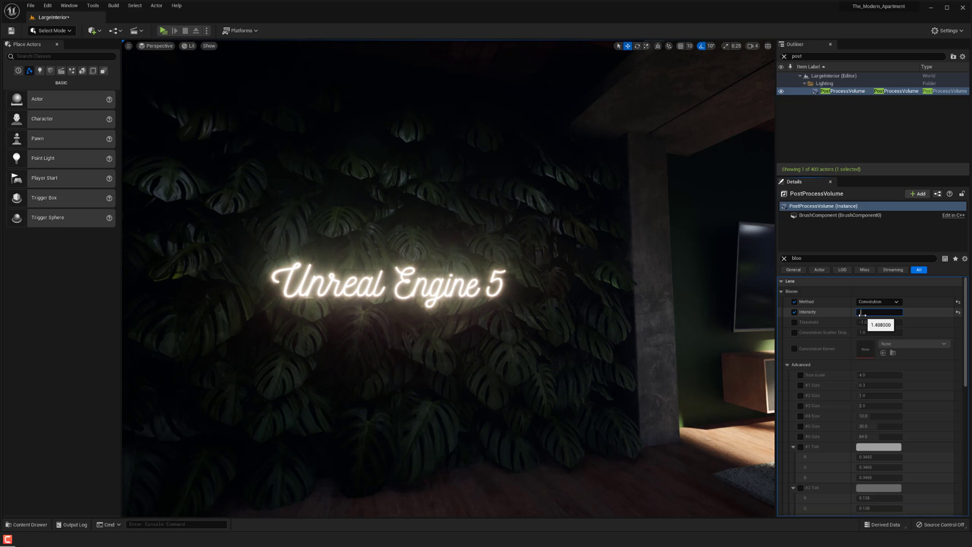
key(Return)
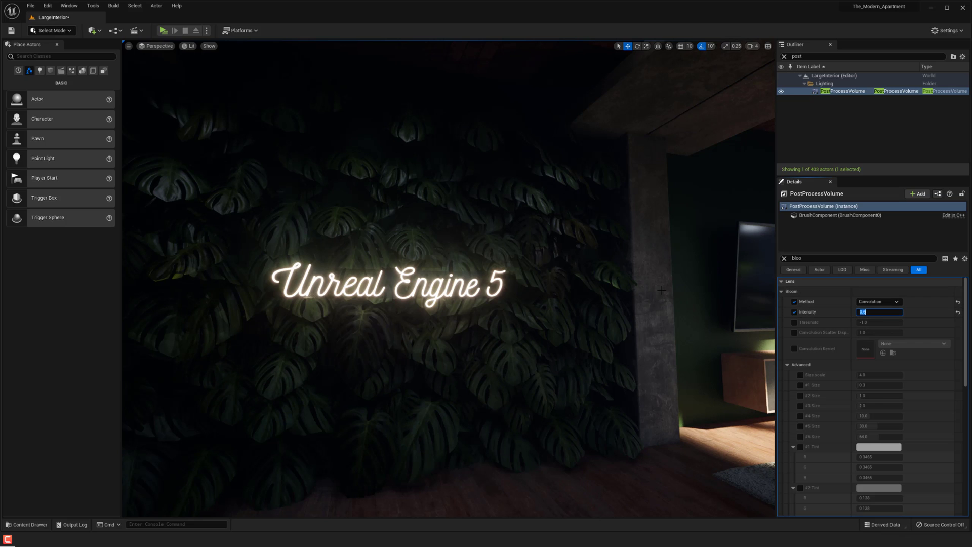
key(s)
right_drag(619, 297, 605, 297)
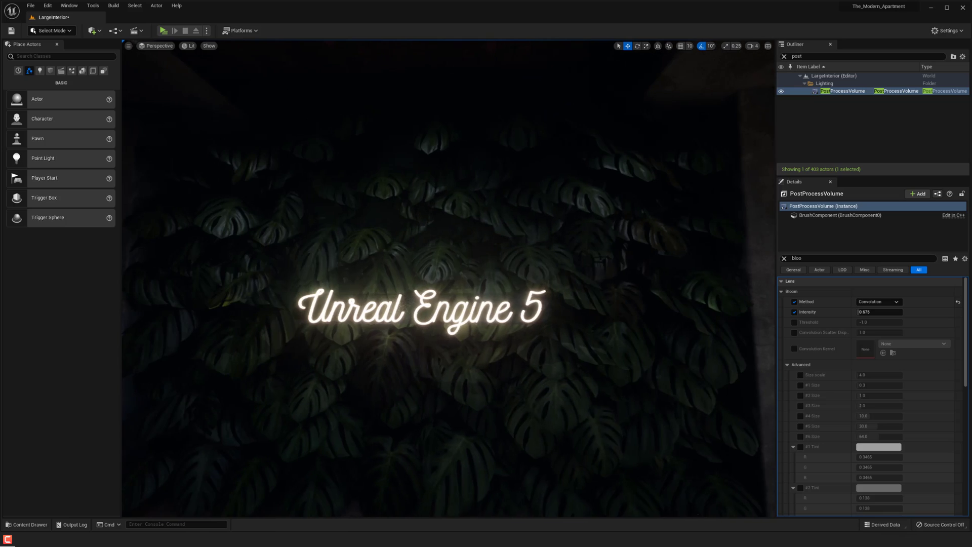
Show the editor overlays again and select the point light in front of the neon sign.
right_drag(563, 283, 532, 299)
key(g)
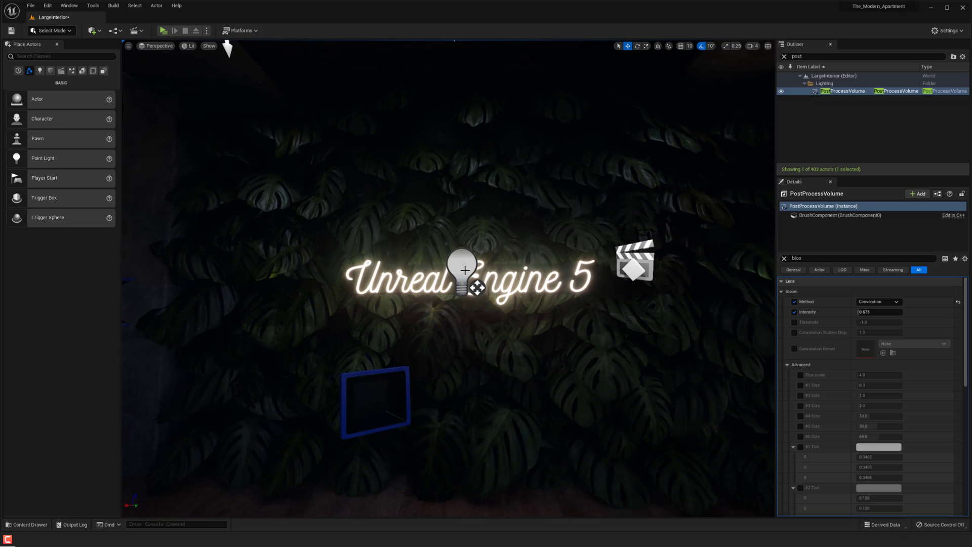
click(463, 266)
right_drag(463, 266, 395, 271)
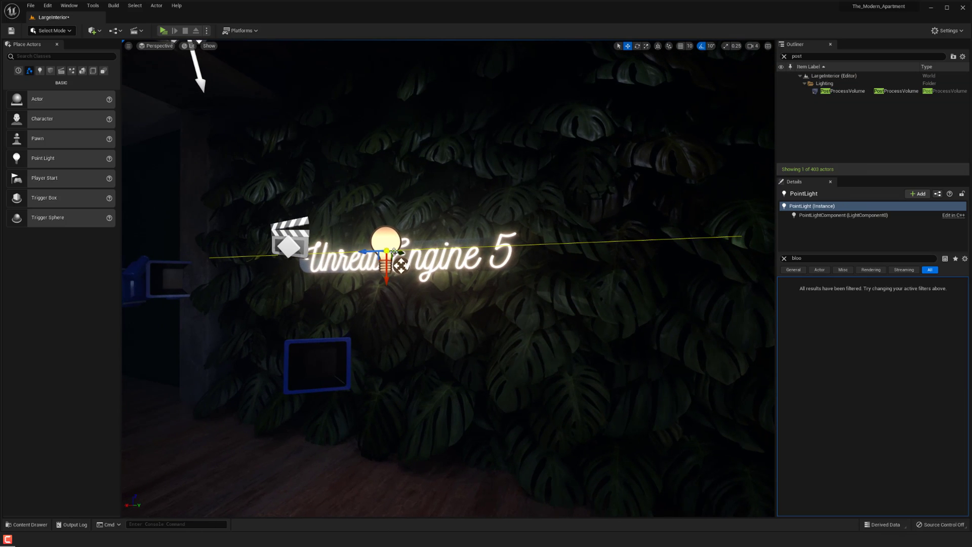
Place a Sphere shape on the wooden floor in front of the plant wall, beside the stool.
drag(403, 262, 157, 216)
key(s)
right_drag(157, 215, 394, 215)
key(f)
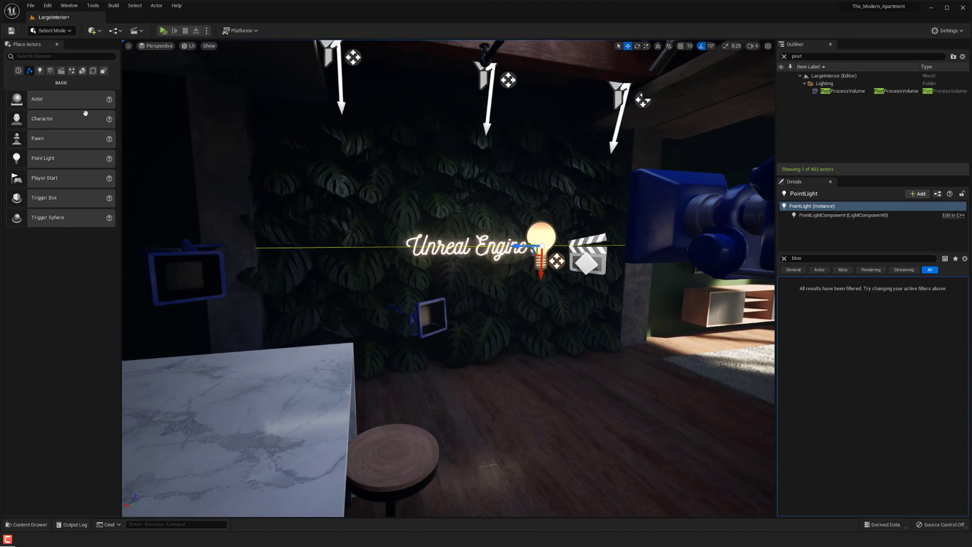
click(50, 71)
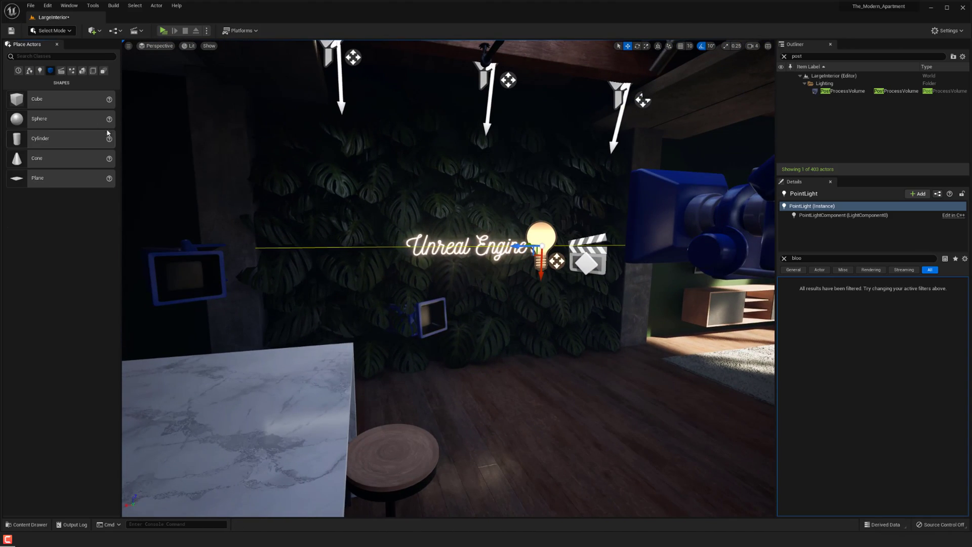
drag(76, 120, 607, 389)
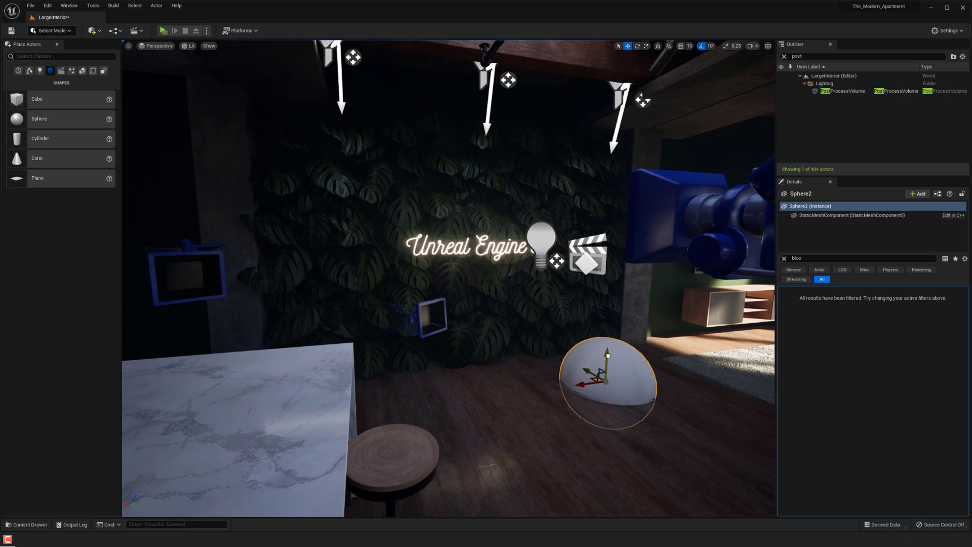
Apply the typeBlinn2SG material to the sphere on the floor and view its glow in the room without editor overlays.
click(32, 524)
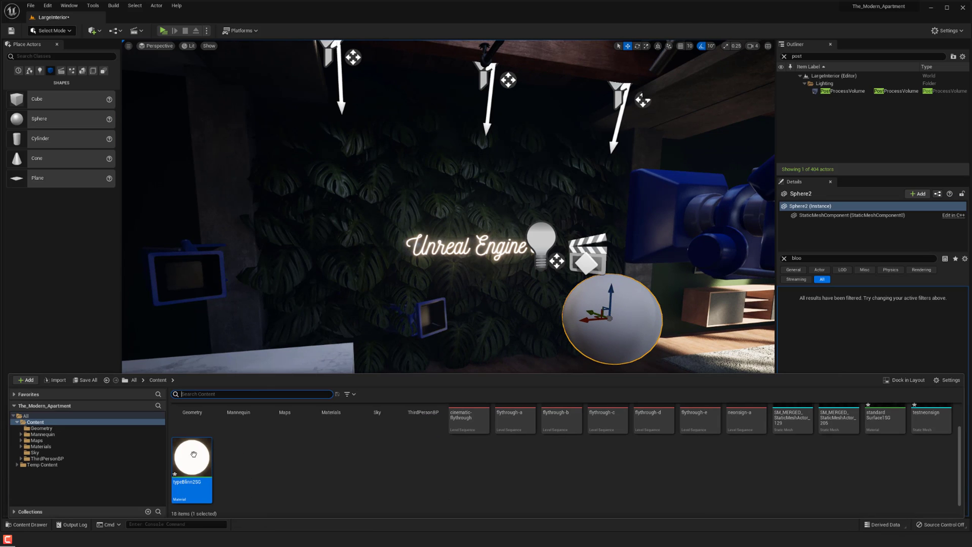
drag(193, 454, 607, 339)
right_drag(425, 289, 537, 293)
key(g)
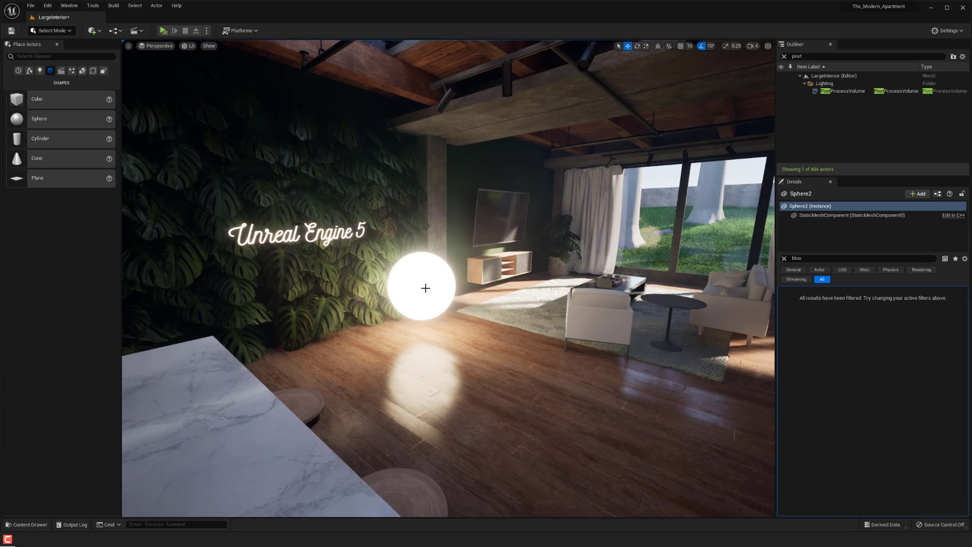
Show the editor overlays and move the glowing sphere around the room to check how its light falls on the floor and walls.
key(g)
drag(398, 282, 527, 289)
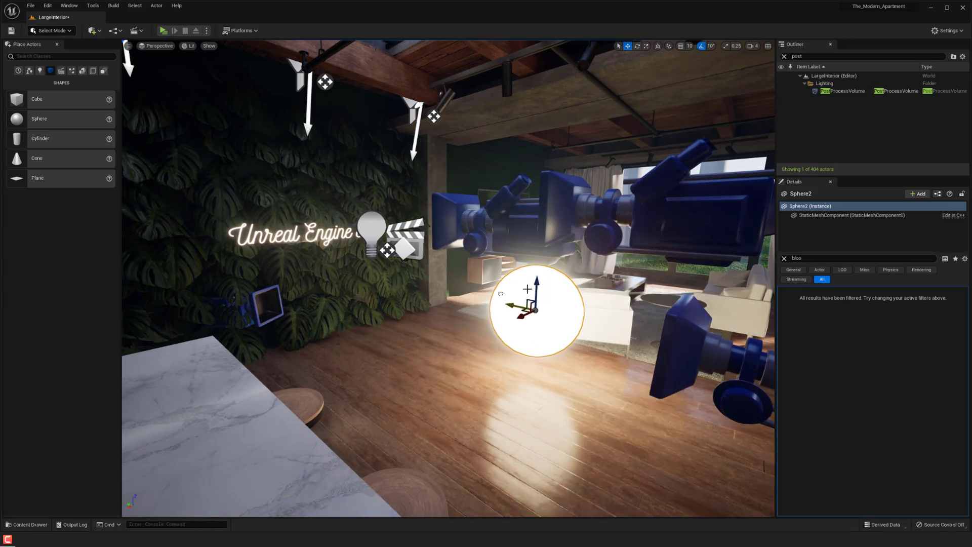
key(s)
right_drag(527, 289, 430, 299)
key(g)
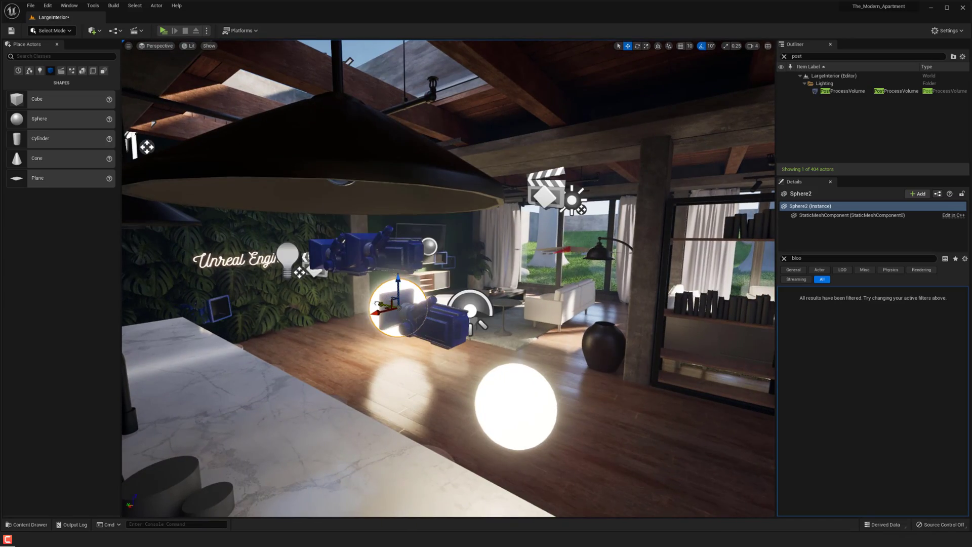
mouse_move(377, 303)
mouse_down()
mouse_move(580, 341)
mouse_move(396, 305)
mouse_up()
key(w)
right_drag(396, 304, 453, 306)
Delete the glowing test sphere and hide the editor overlays to view the neon sign alone.
key(a)
key(Delete)
key(g)
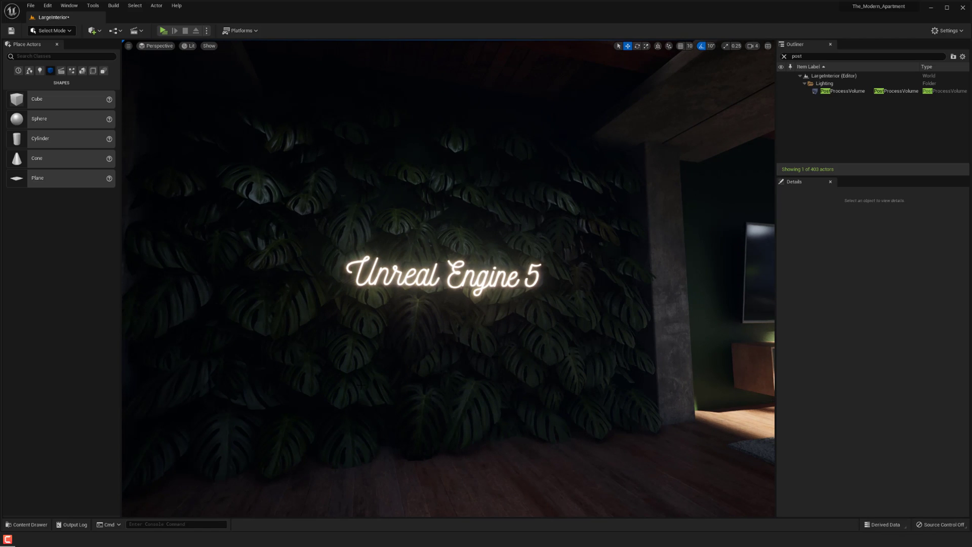
Open the typeBlinn2SG material and try an Emissive_Intensity default value of about 21.2, checking the sign's glow.
click(27, 524)
double_click(192, 463)
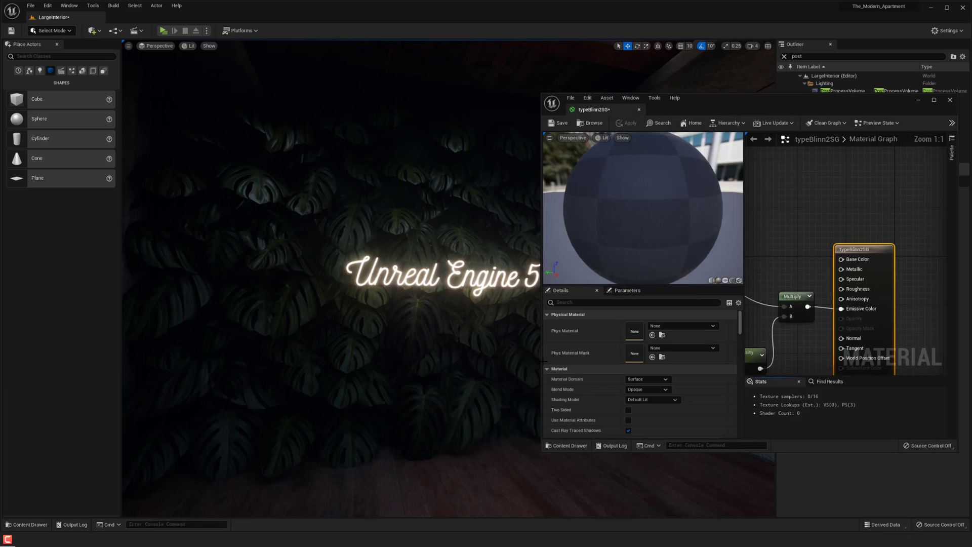
right_drag(776, 289, 911, 267)
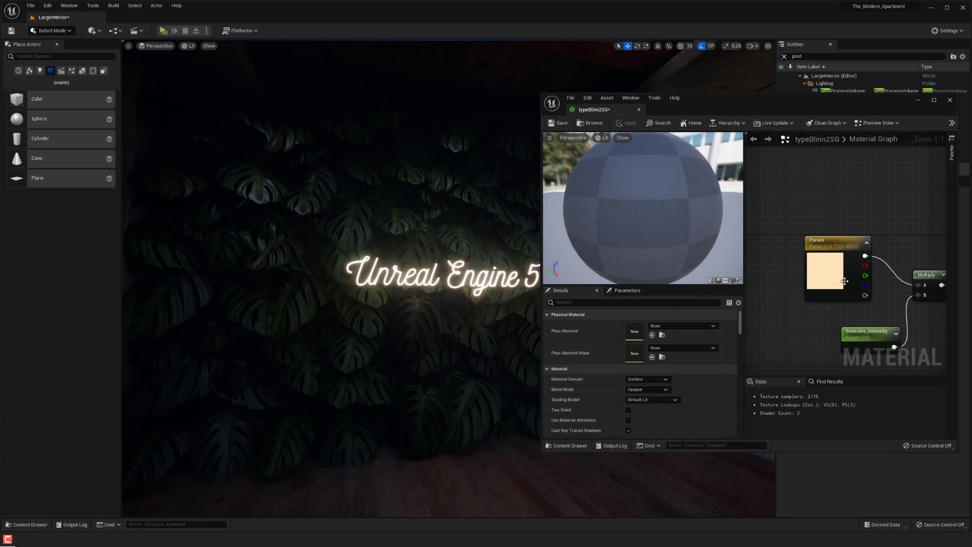
right_drag(847, 282, 817, 266)
click(825, 315)
drag(645, 346, 678, 345)
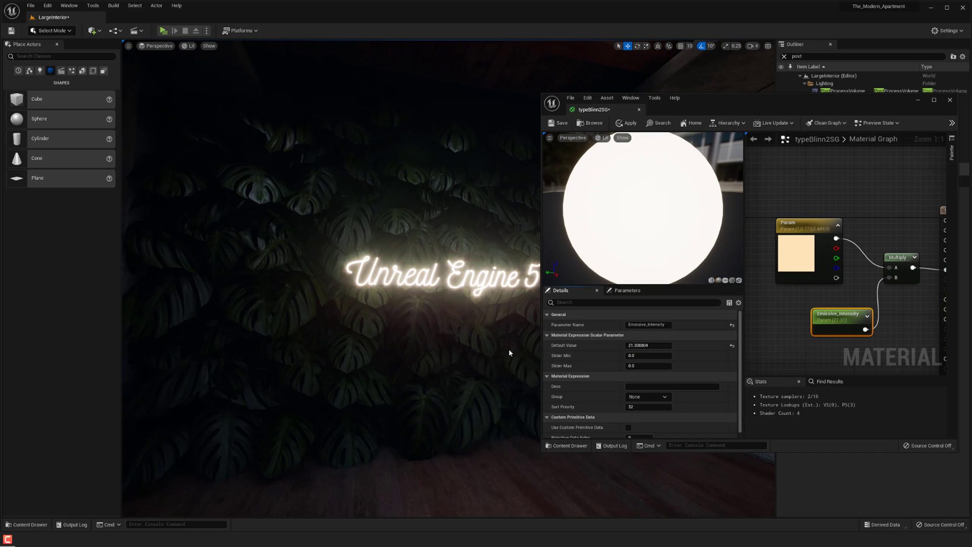
right_drag(510, 353, 524, 353)
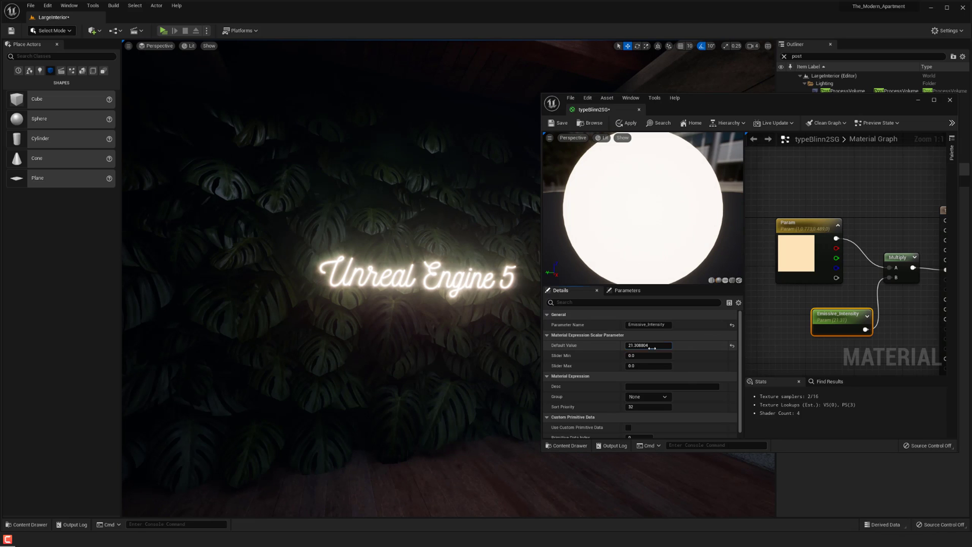
Set the Emissive_Intensity default value to 10, then close the material editor and apply the changes.
text(0)
key(Return)
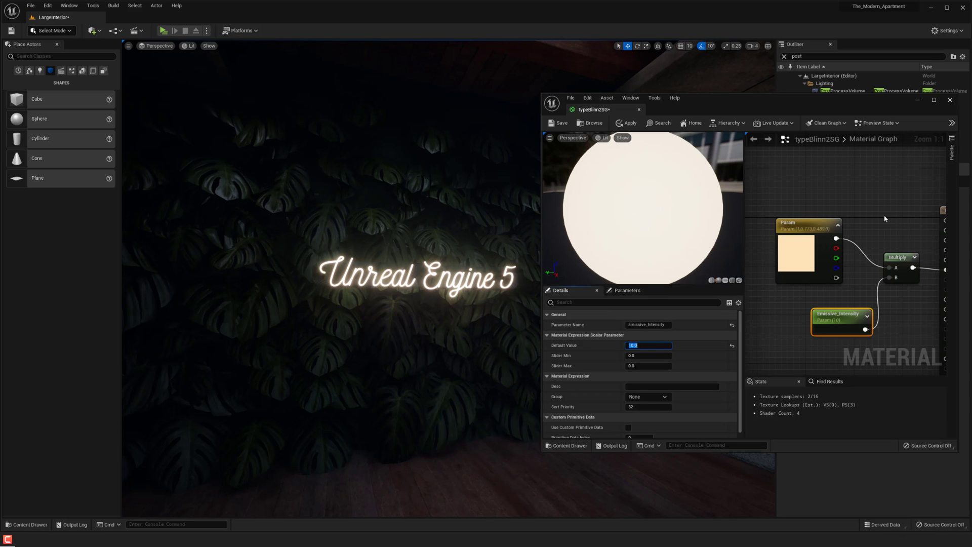
click(951, 101)
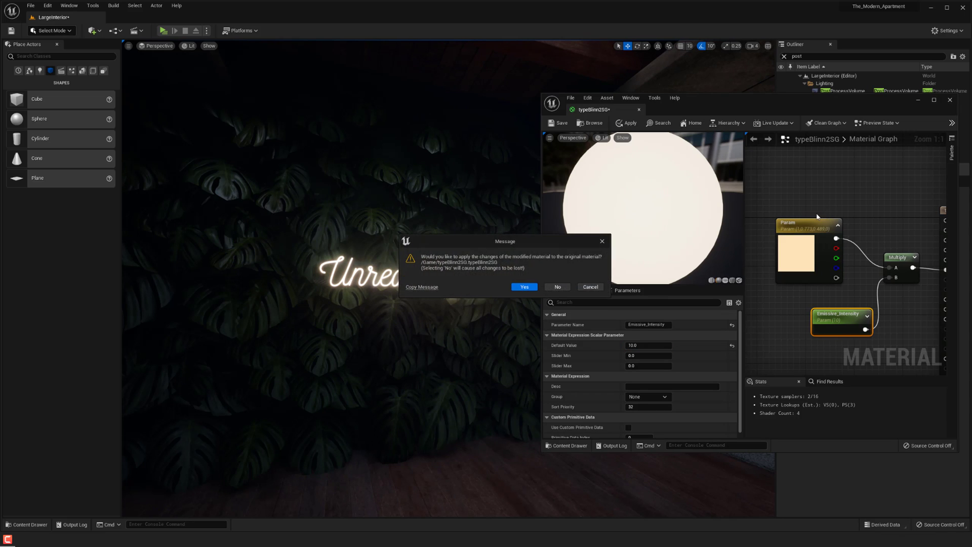
click(524, 287)
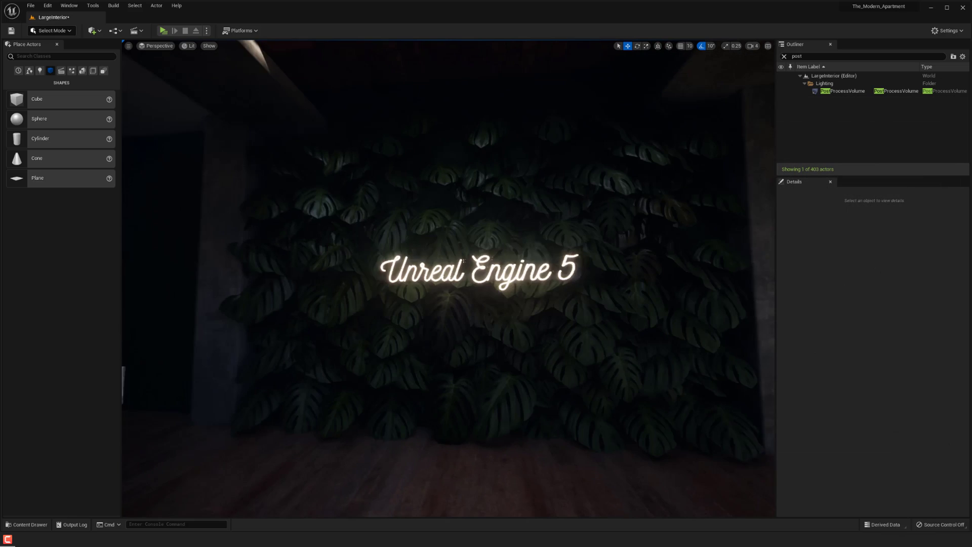
Select the point light in front of the neon sign and move it close to the sign on the plant wall.
key(g)
click(429, 222)
right_drag(428, 222, 324, 222)
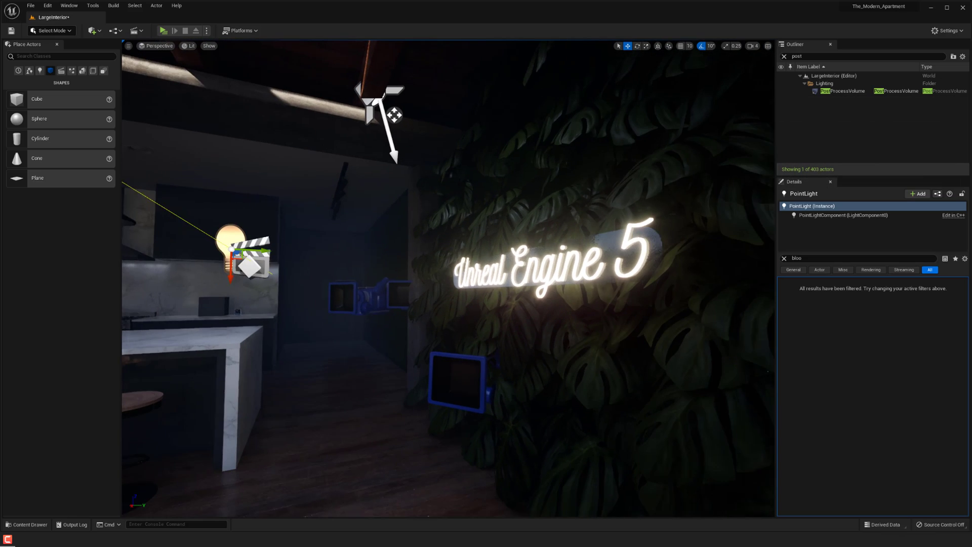
key(s)
drag(265, 251, 484, 262)
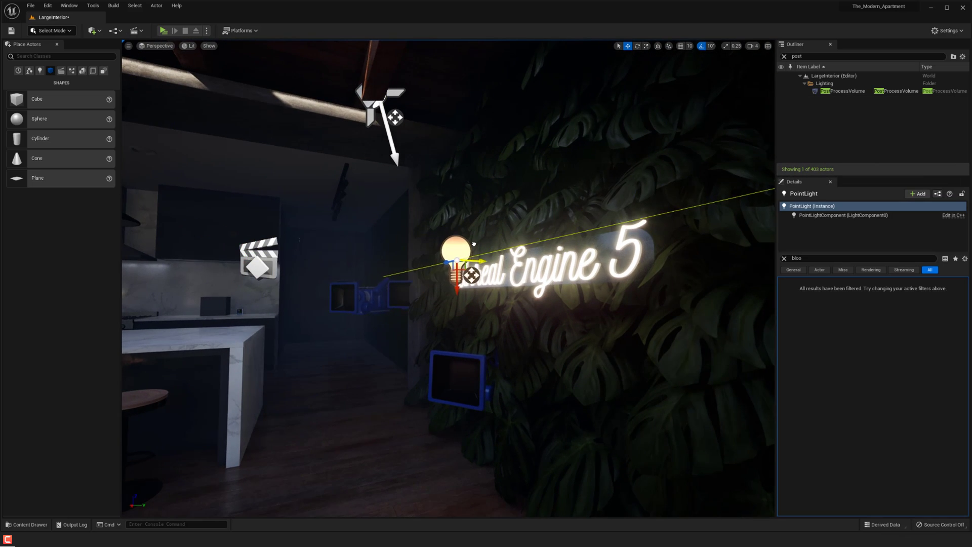
right_drag(519, 255, 507, 276)
key(s)
key(g)
Clear the Outliner search and fine-tune the point light's position in front of the sign's lettering.
click(801, 56)
click(783, 56)
key(g)
right_drag(577, 267, 613, 264)
key(w)
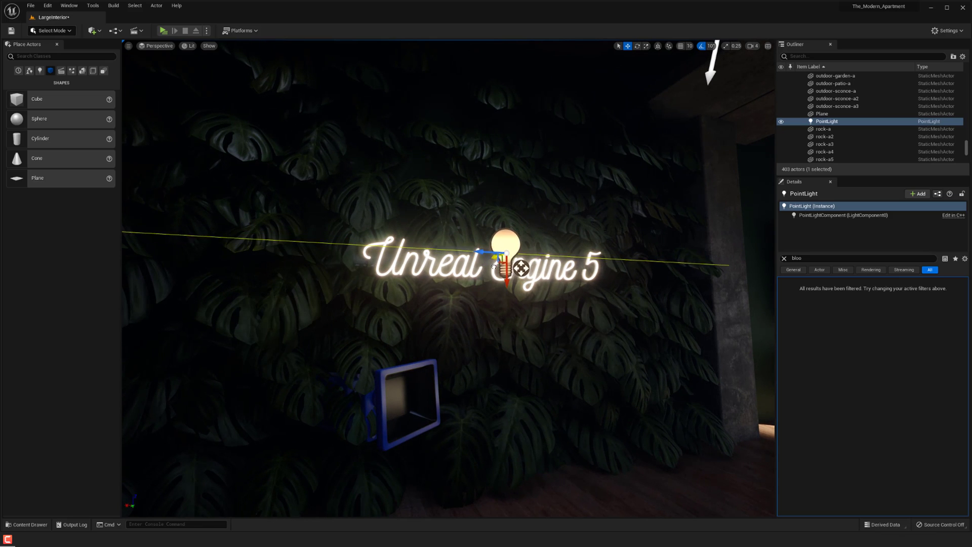
drag(506, 263, 490, 269)
key(a)
right_drag(560, 265, 425, 280)
key(d)
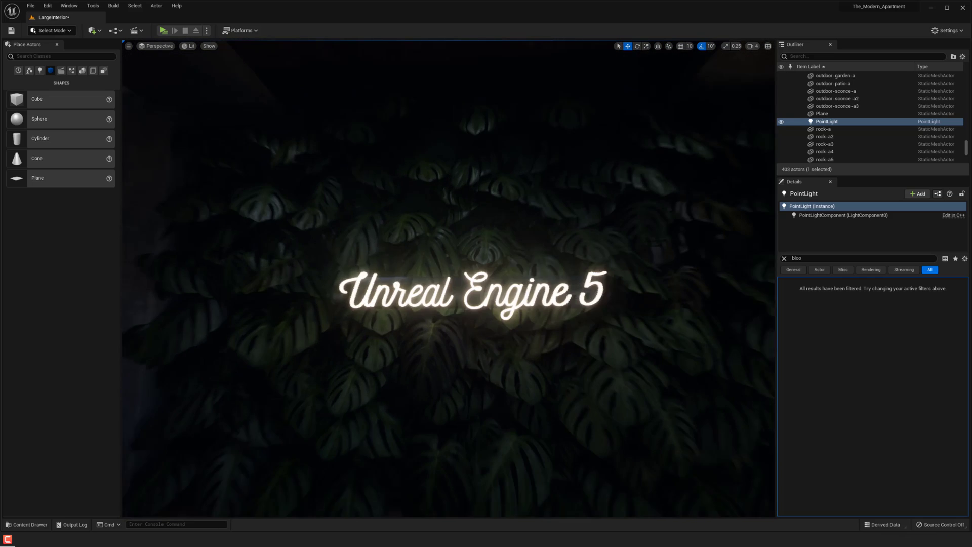
Toggle the PointLight's visibility off and on to compare its effect on the leaves around the sign.
click(781, 122)
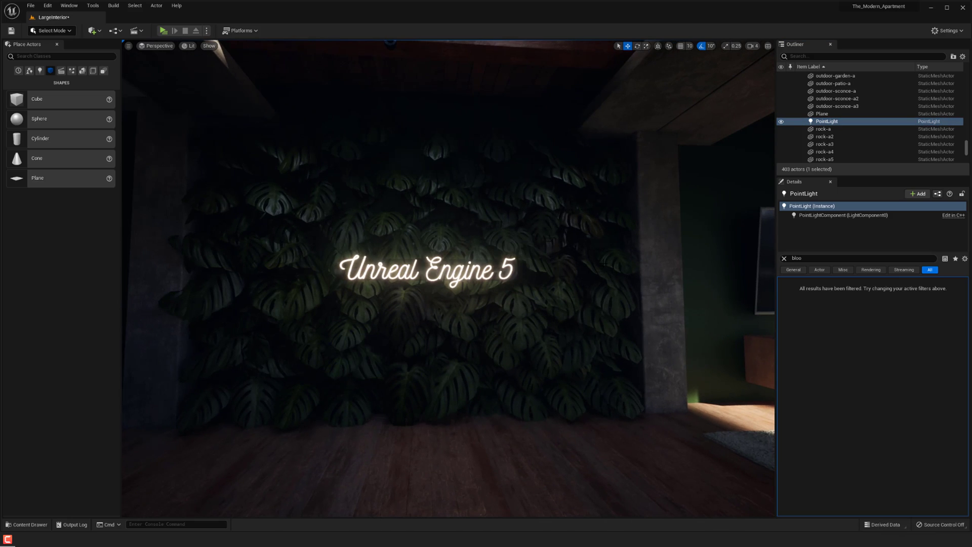
click(781, 123)
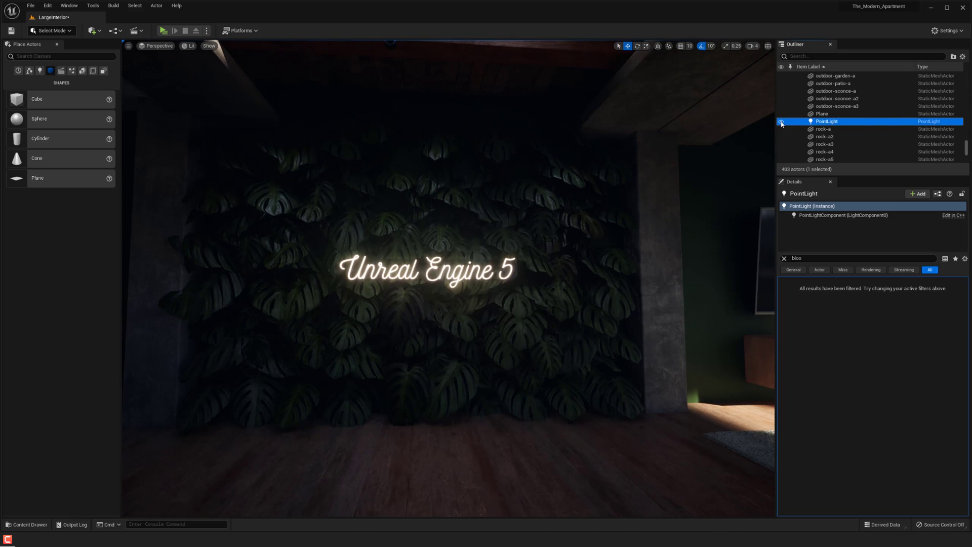
click(781, 123)
Clear the Details search and enable Use Temperature on the PointLight with a warm temperature of about 3400.
key(w)
mouse_move(709, 222)
right_down()
mouse_move(664, 225)
mouse_move(709, 228)
right_up()
click(784, 259)
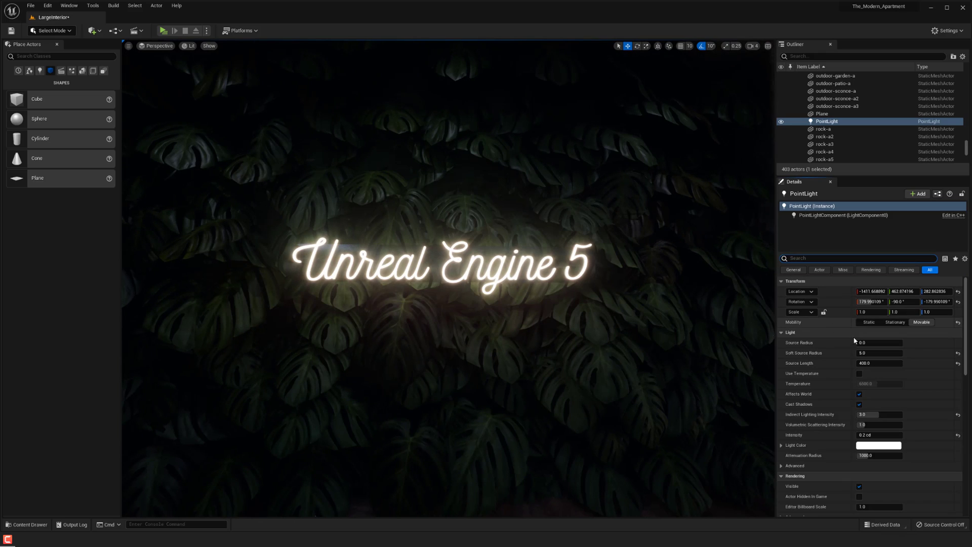
click(859, 375)
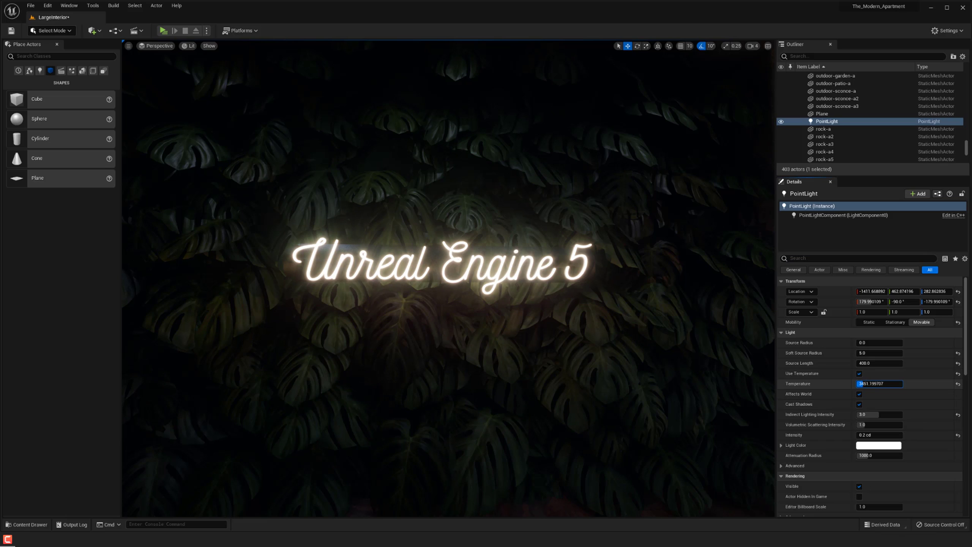
Inspect the plant wall's illumination in the Detail Lighting view mode, then return to Lit.
click(190, 46)
click(205, 93)
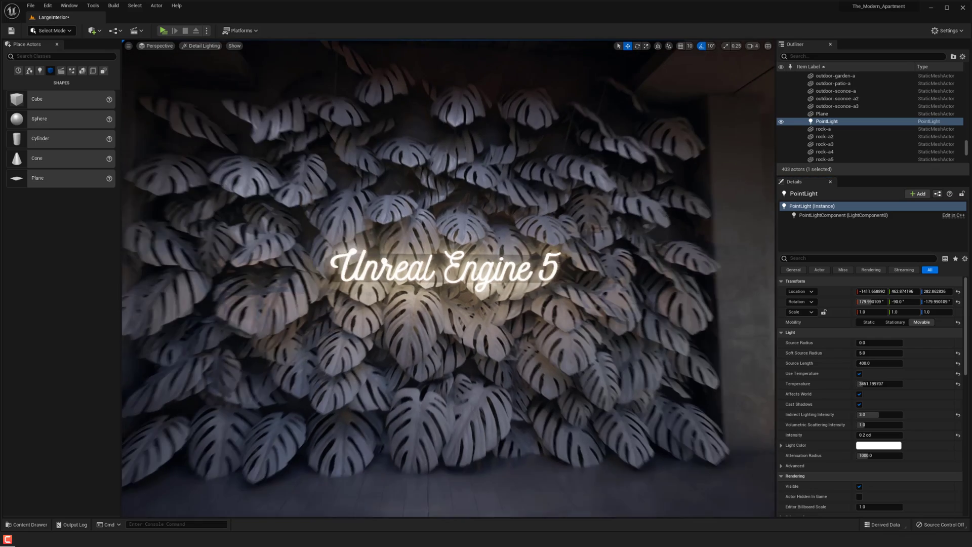
key(w)
right_drag(359, 220, 354, 215)
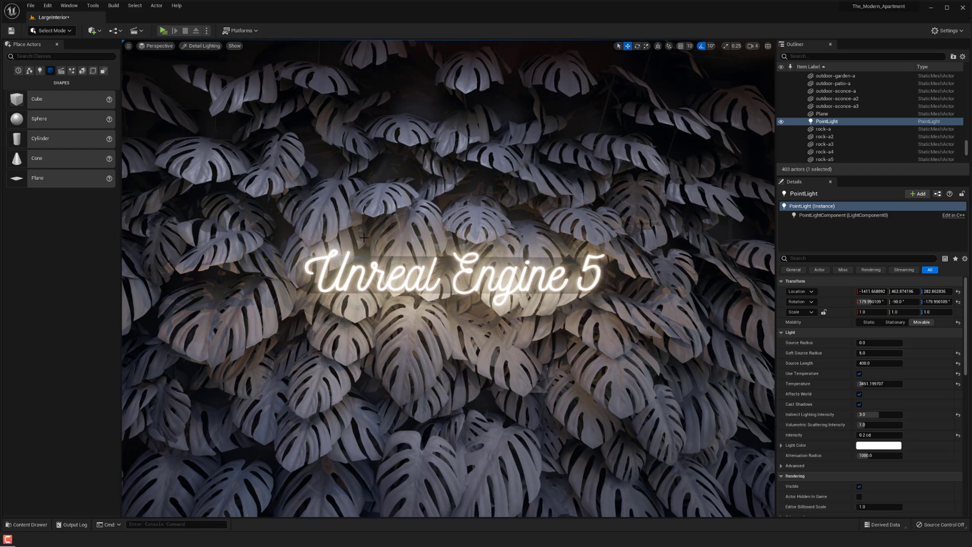
click(202, 48)
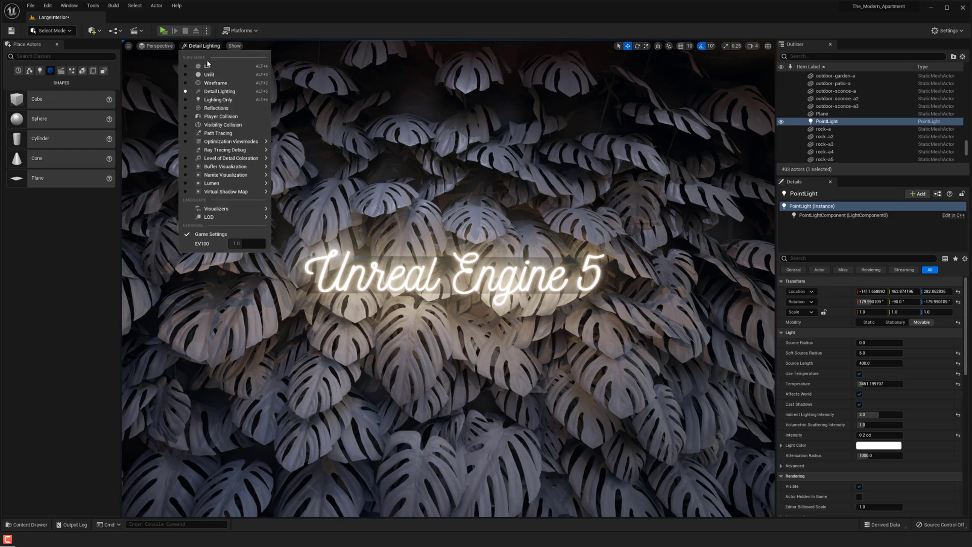
click(208, 66)
scroll(383, 284, down, 4)
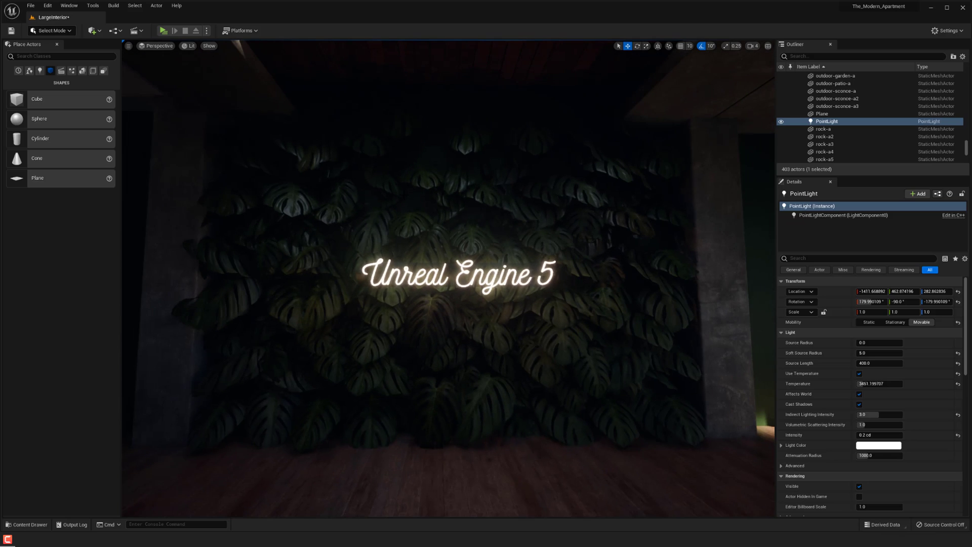
Compare the wall with the warm point light off and on, and show the editor overlays around the sign.
click(781, 123)
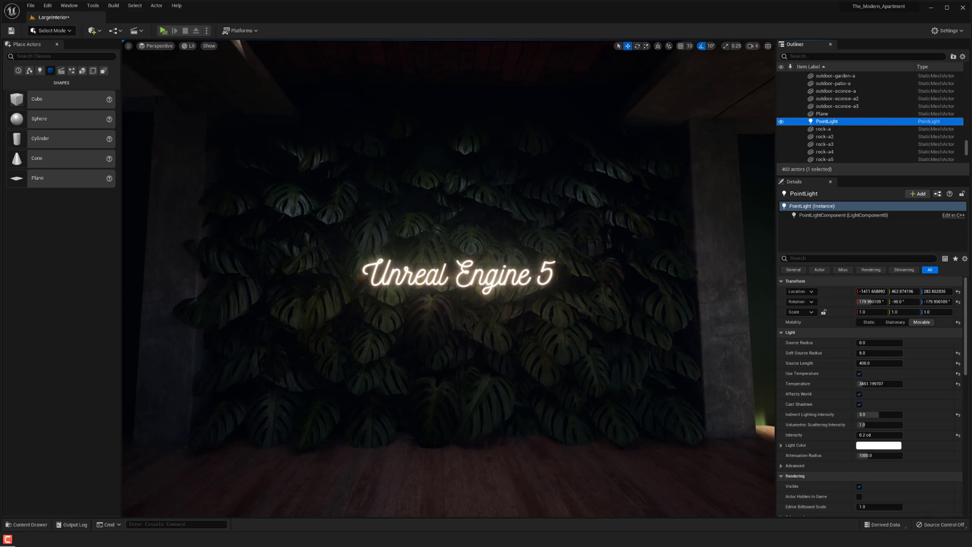
double_click(802, 124)
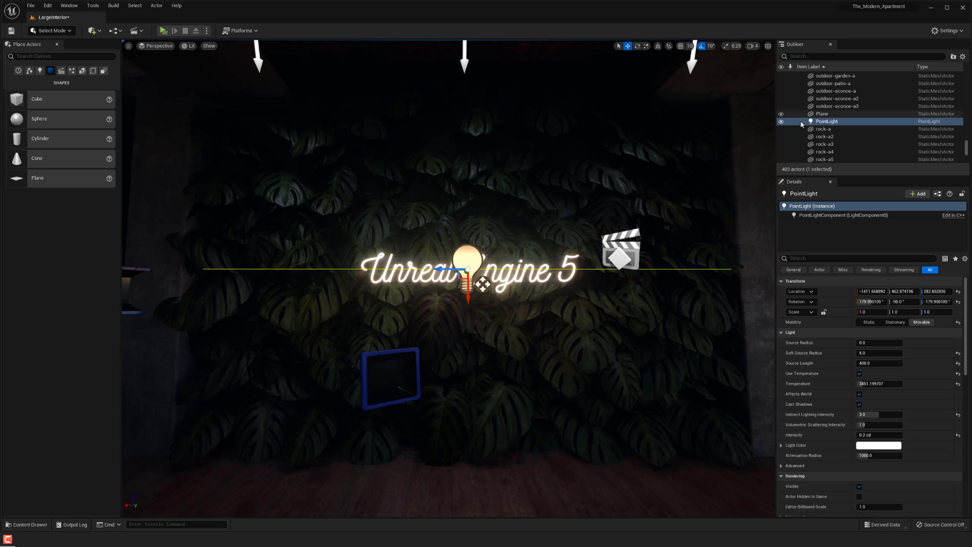
right_drag(603, 260, 603, 248)
key(g)
key(g)
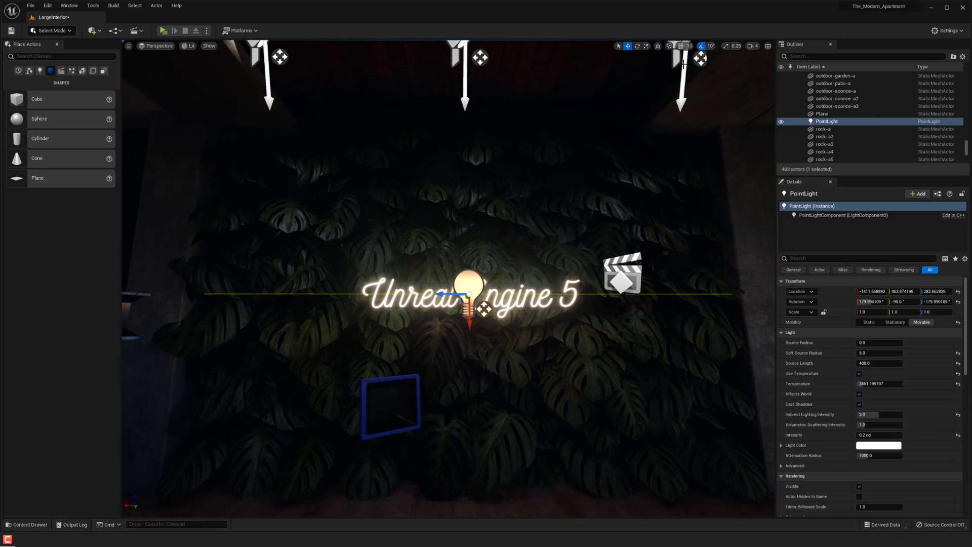
Select SpotLight, SpotLight2 and SpotLight3 above the plant wall and hide them to check the sign's own lighting.
click(682, 63)
key(w)
right_drag(682, 63, 676, 63)
ctrl+click(274, 54)
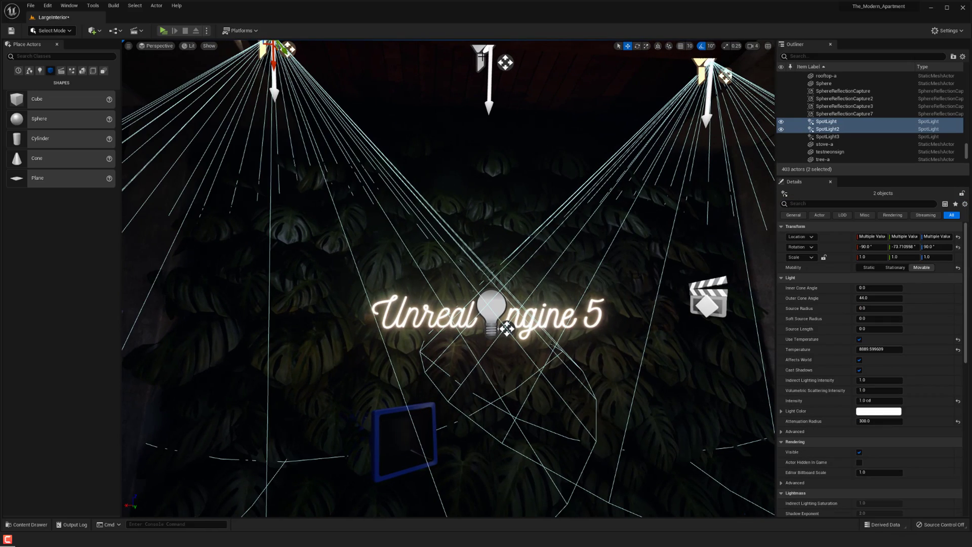
ctrl+click(486, 58)
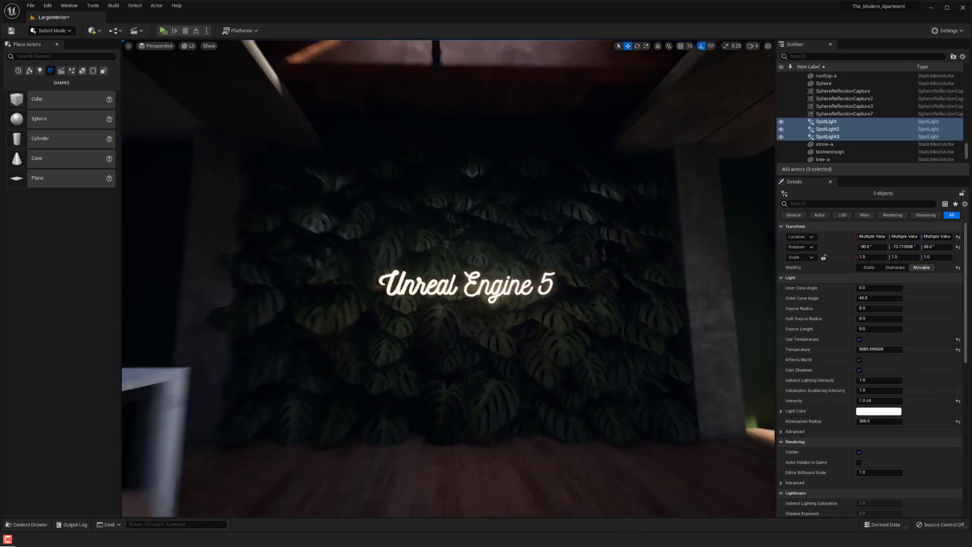
right_drag(745, 158, 749, 163)
key(w)
click(781, 123)
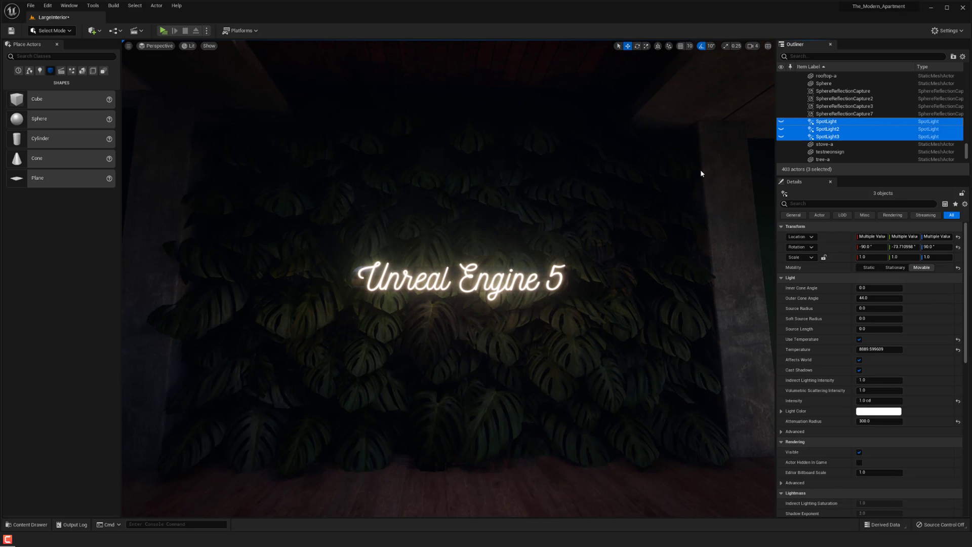
mouse_move(643, 210)
right_down()
mouse_move(642, 192)
mouse_move(645, 214)
right_up()
key(w)
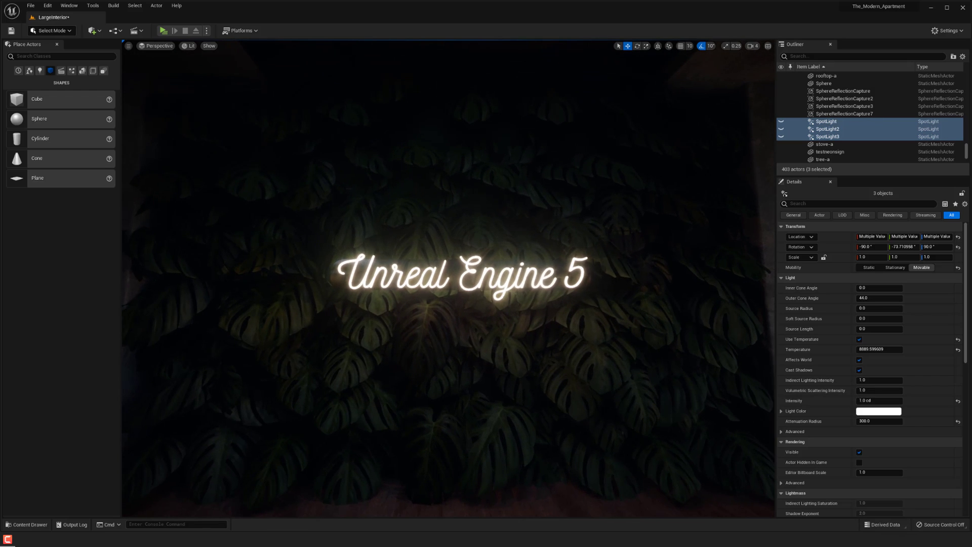
Show the three spotlights again and inspect the finished neon sign up close.
click(782, 122)
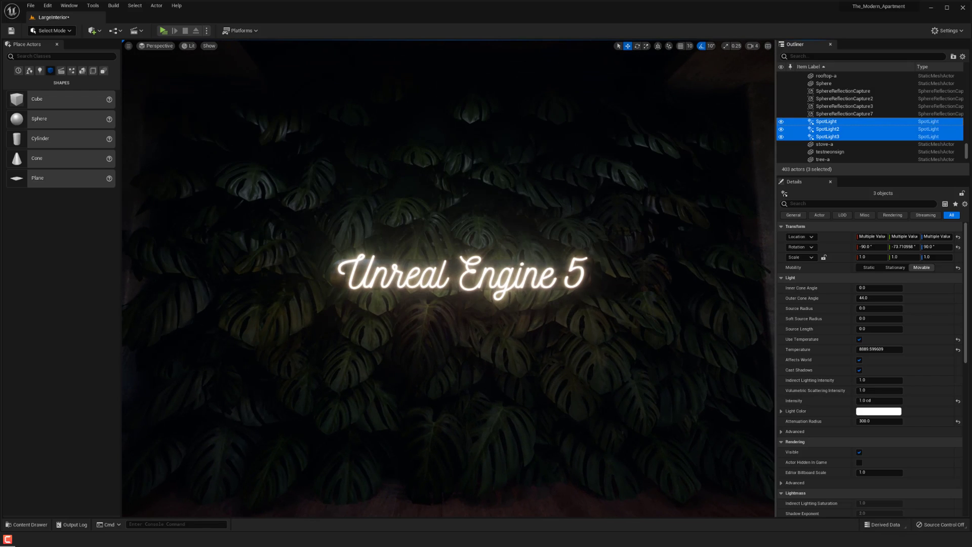
right_drag(617, 260, 622, 261)
key(w)
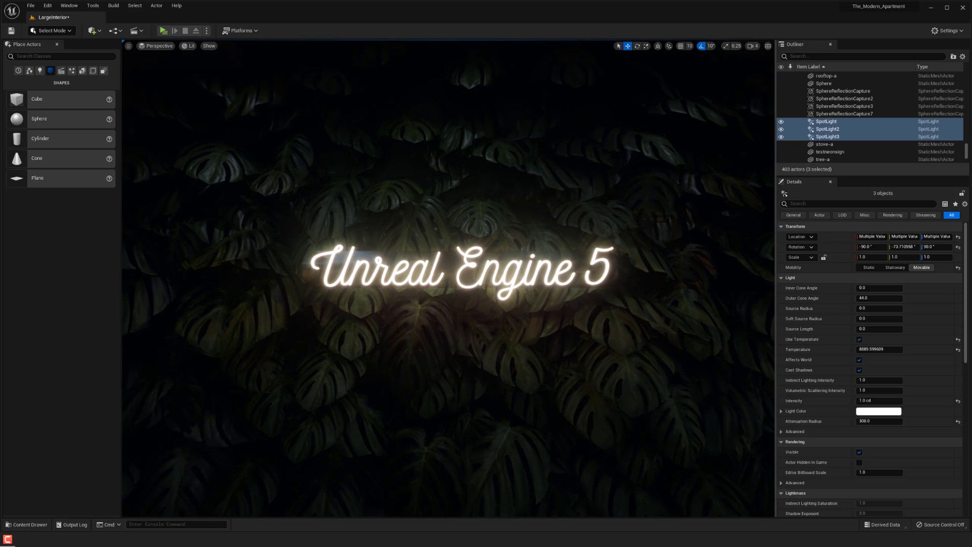
key(s)
right_drag(632, 290, 631, 292)
key(w)
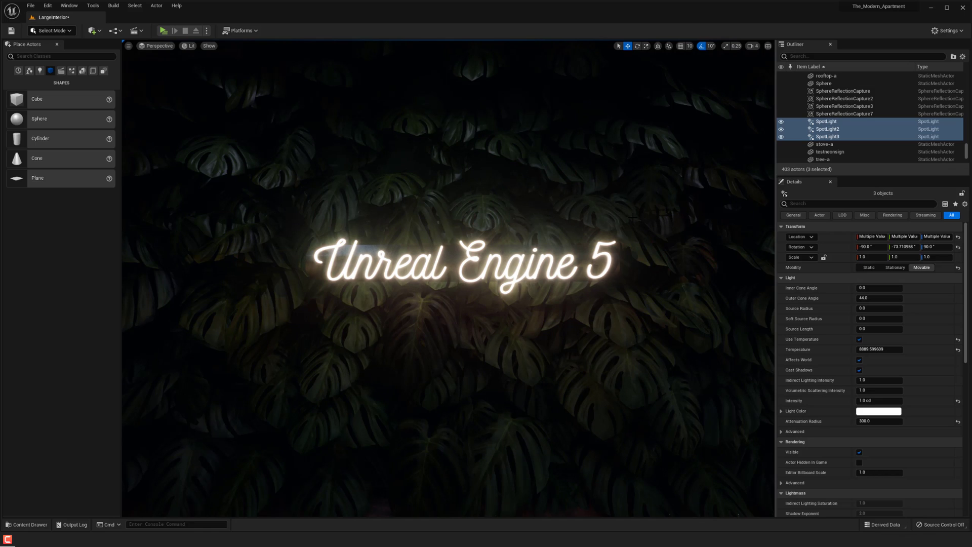
key(d)
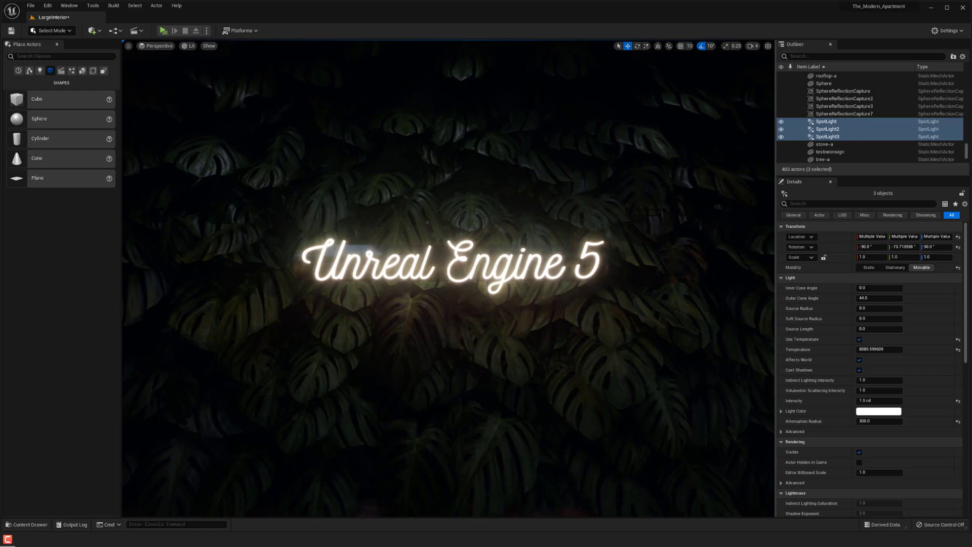
Browse the project's Geometry folder for the meshes used in the scene.
key(s)
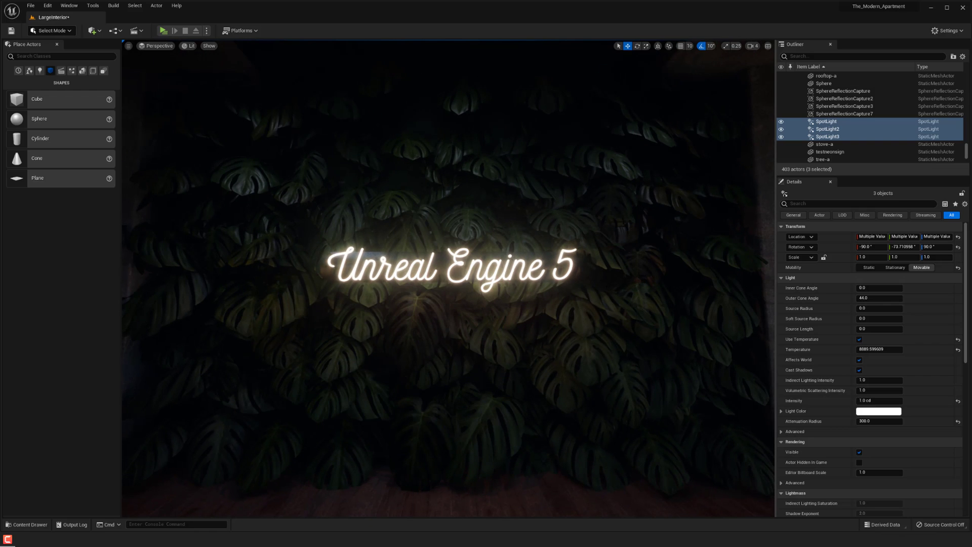
click(26, 525)
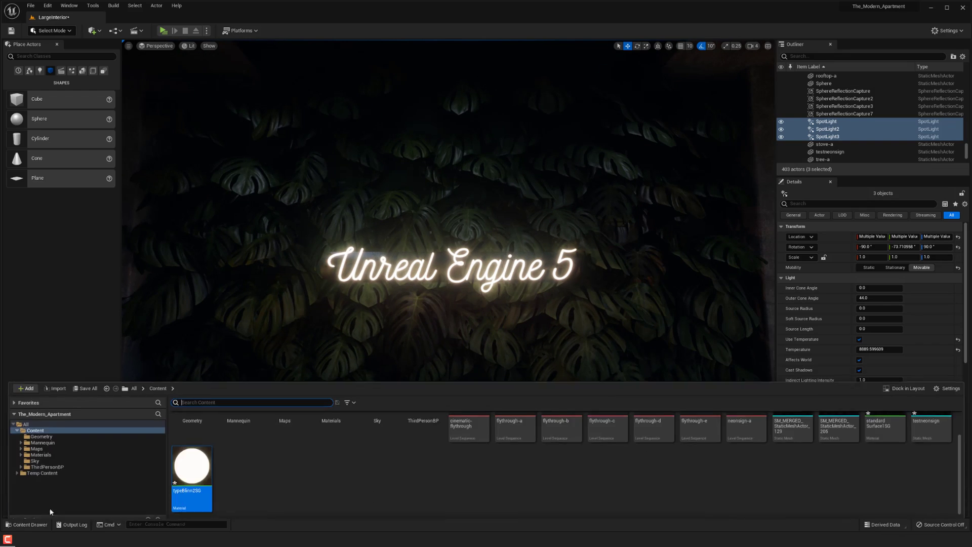
click(624, 460)
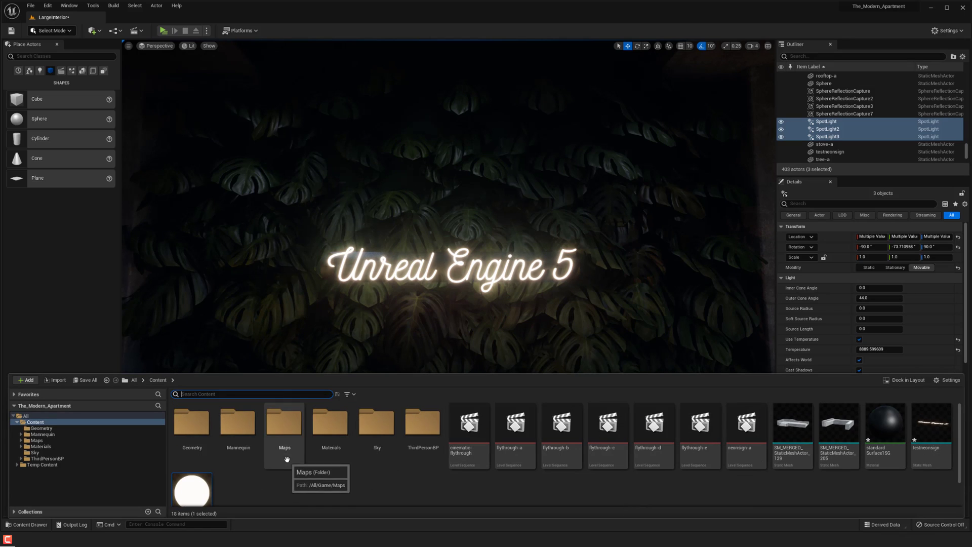
double_click(207, 429)
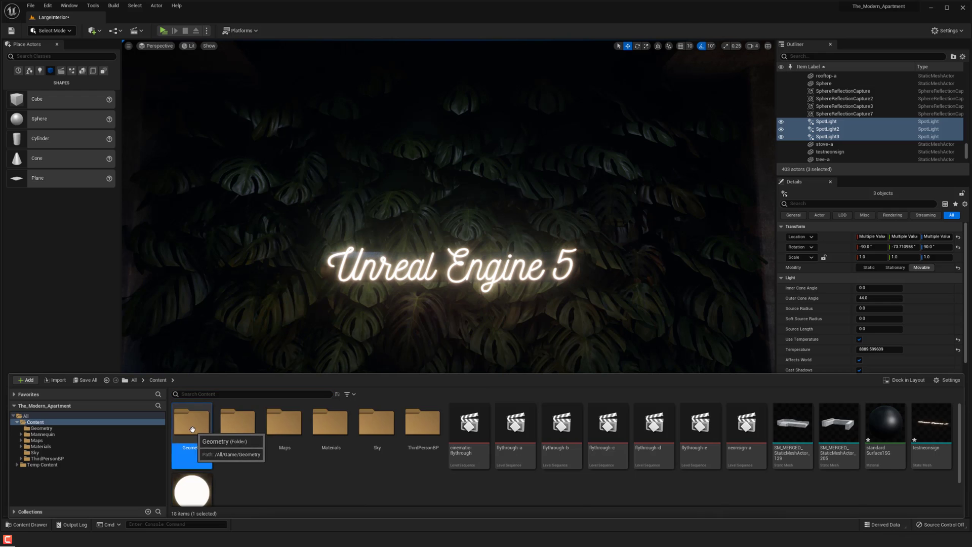
scroll(659, 451, down, 5)
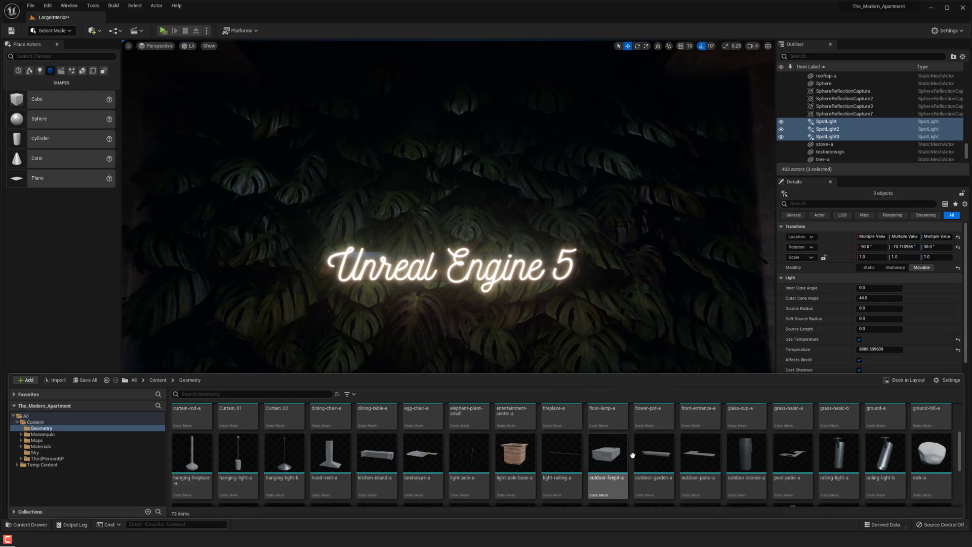
scroll(557, 445, up, 5)
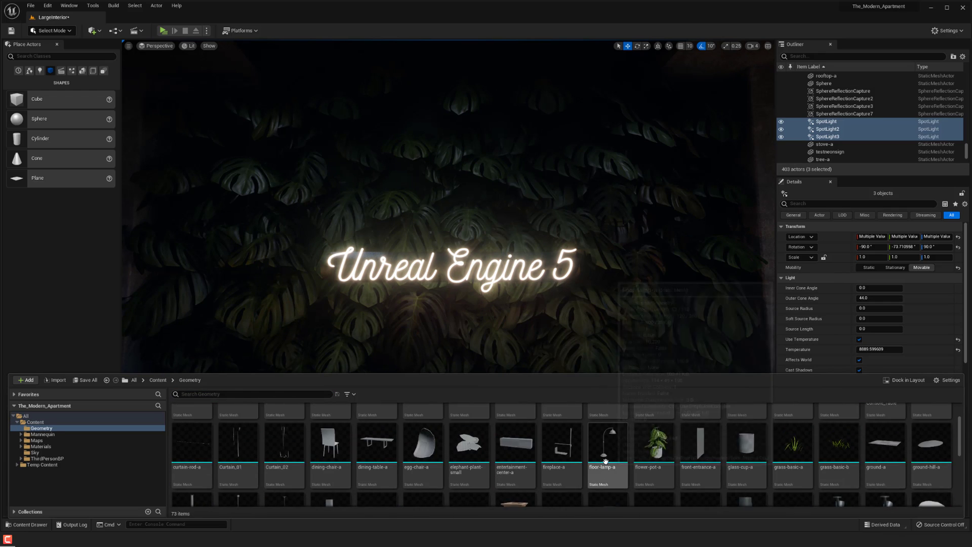
scroll(606, 440, down, 4)
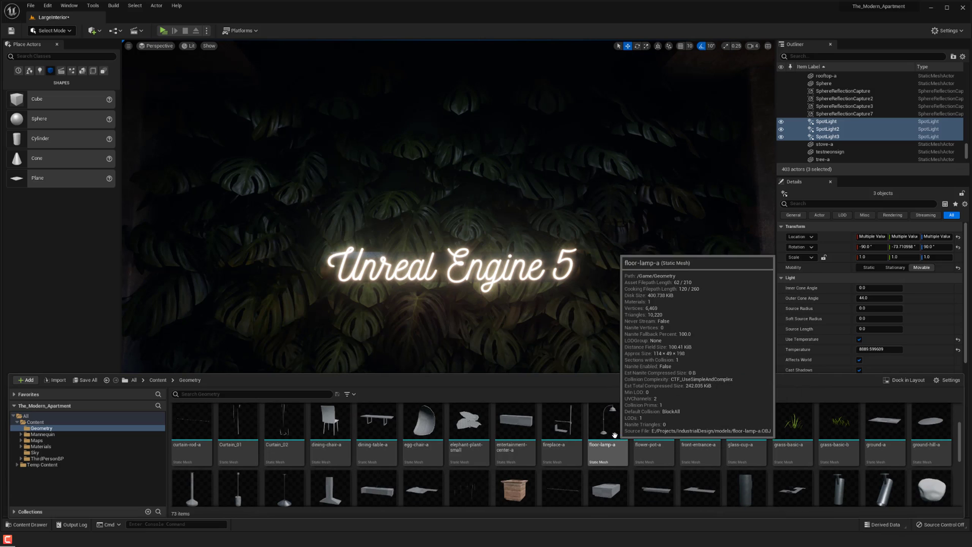
scroll(607, 465, down, 1)
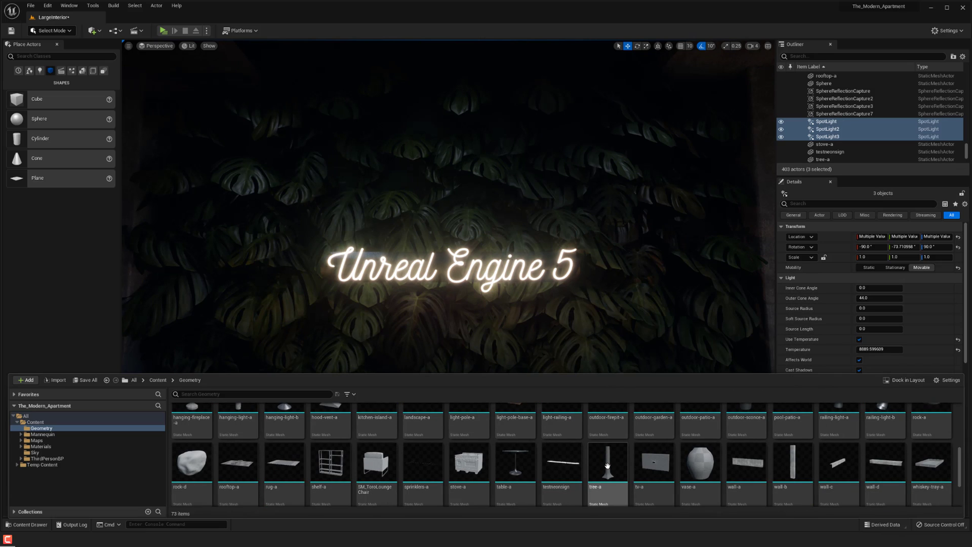
scroll(612, 474, down, 2)
Find NewMaterial14 in the project's Materials folder and open it for editing.
click(35, 422)
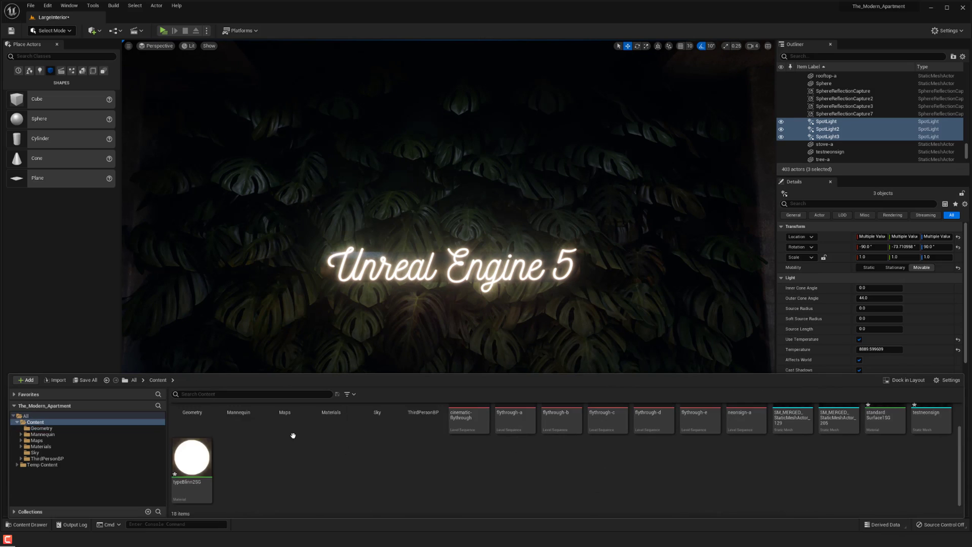
scroll(471, 441, up, 1)
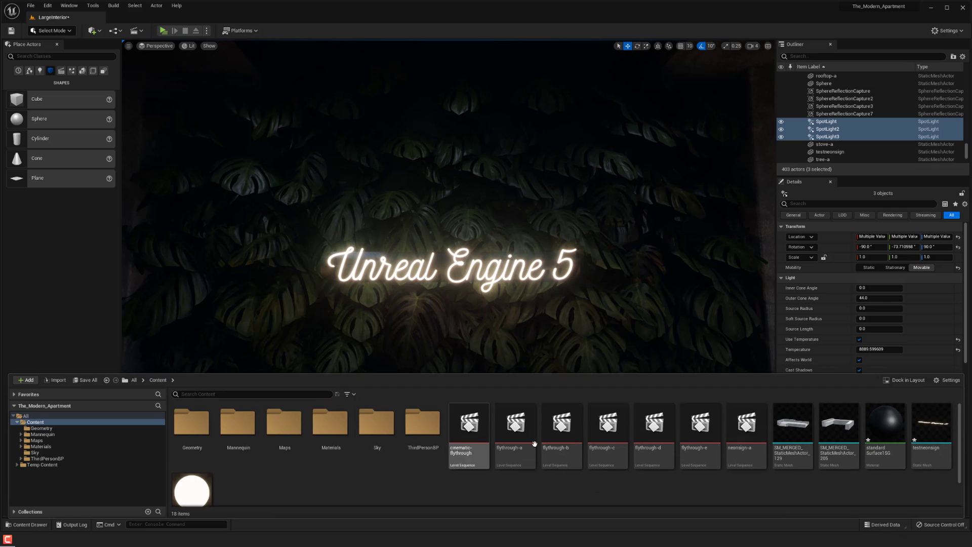
double_click(331, 423)
scroll(492, 473, down, 2)
scroll(607, 445, up, 1)
click(650, 439)
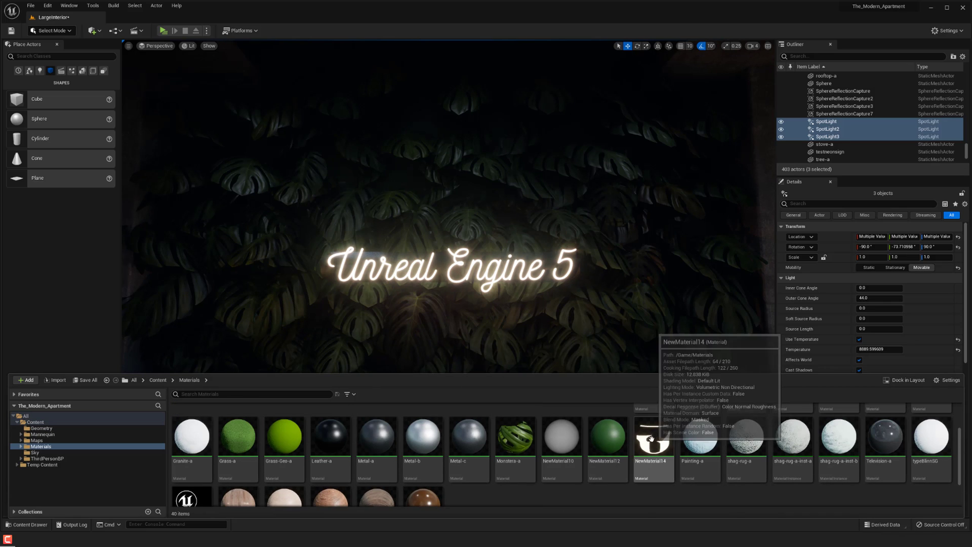
double_click(650, 440)
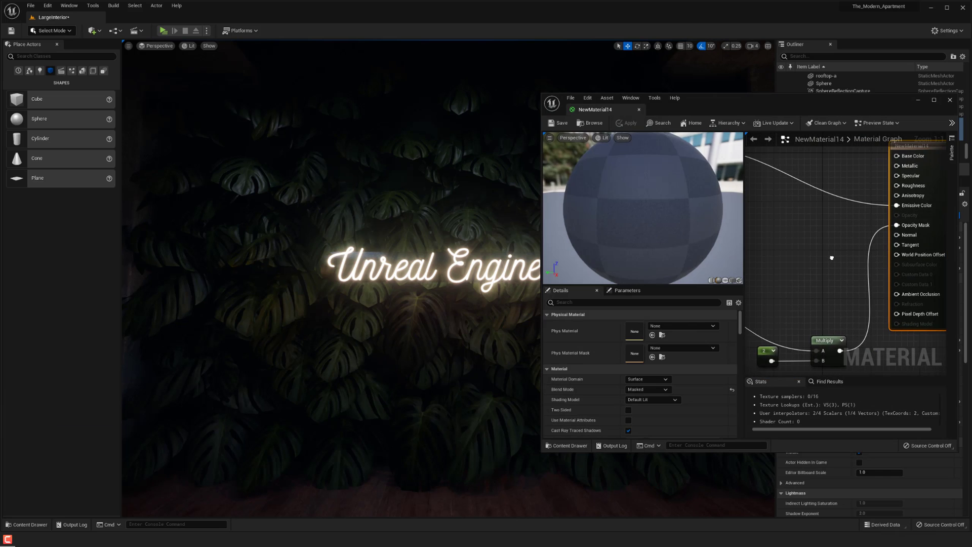
Switch the material preview to the plane shape and orbit around the glowing Unreal logo.
click(573, 138)
click(601, 137)
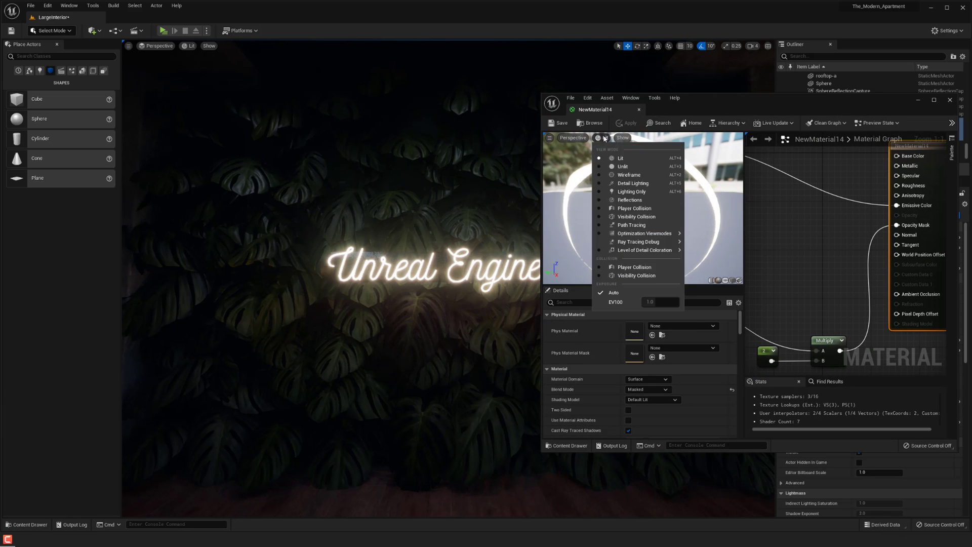
click(604, 138)
click(605, 138)
click(550, 138)
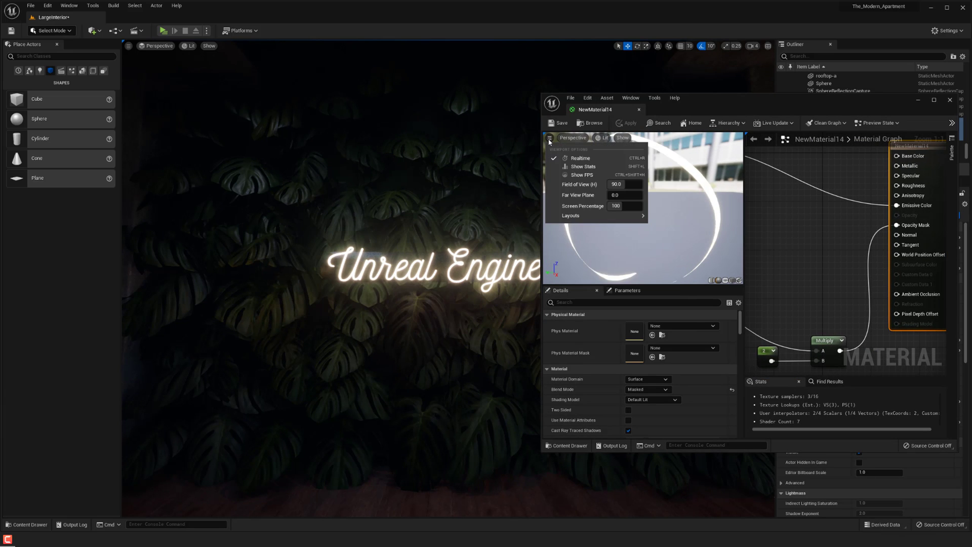
click(622, 138)
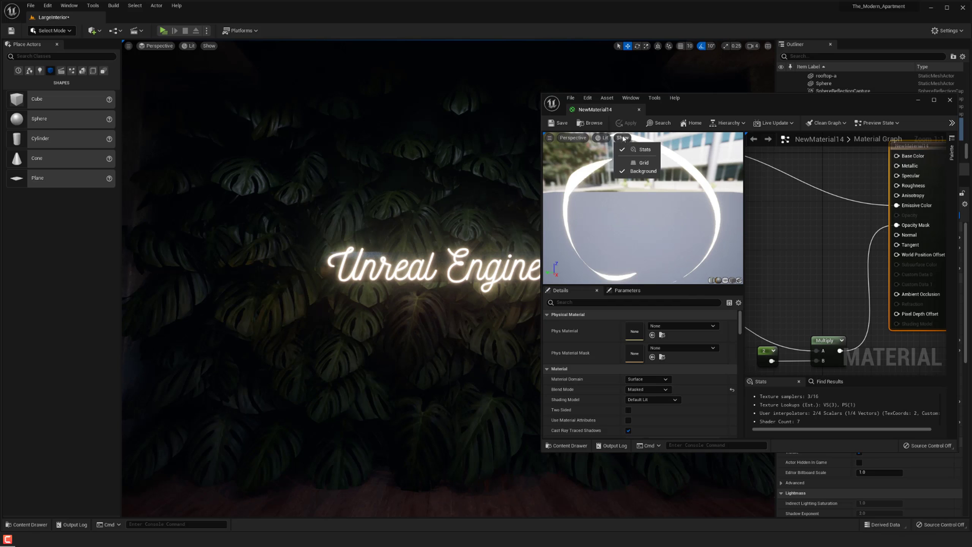
click(724, 281)
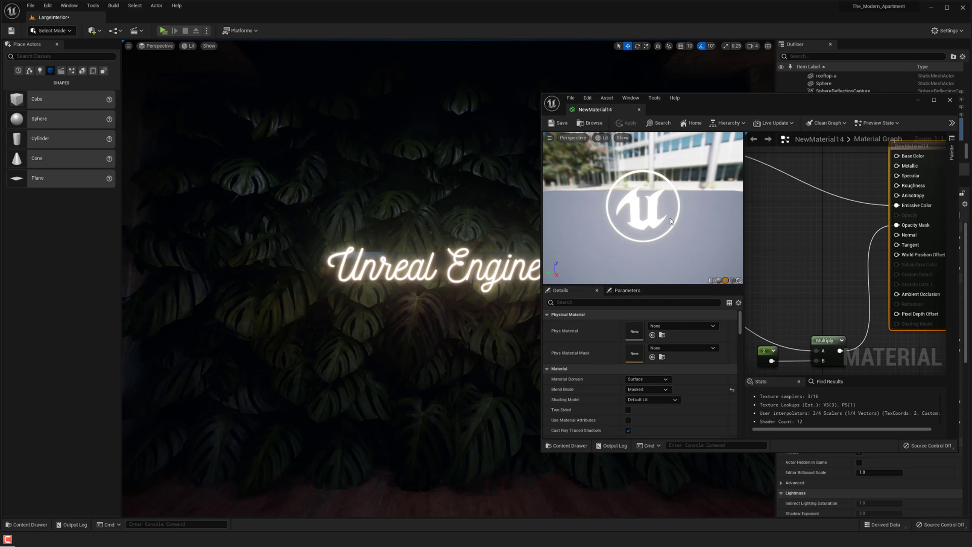
drag(670, 217, 639, 233)
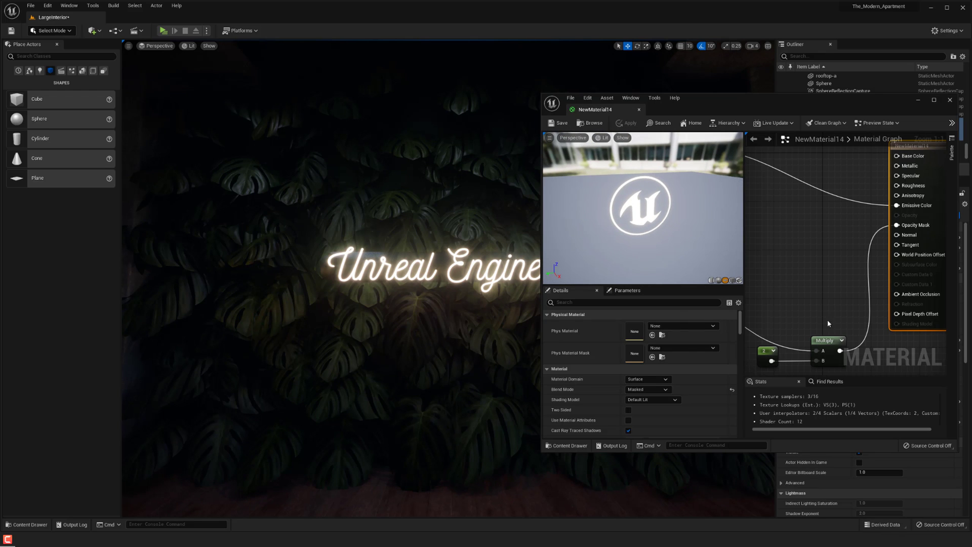
Review the node graph of NewMaterial14 and its Blend Mode options, keeping Masked.
scroll(886, 266, down, 3)
scroll(875, 270, down, 1)
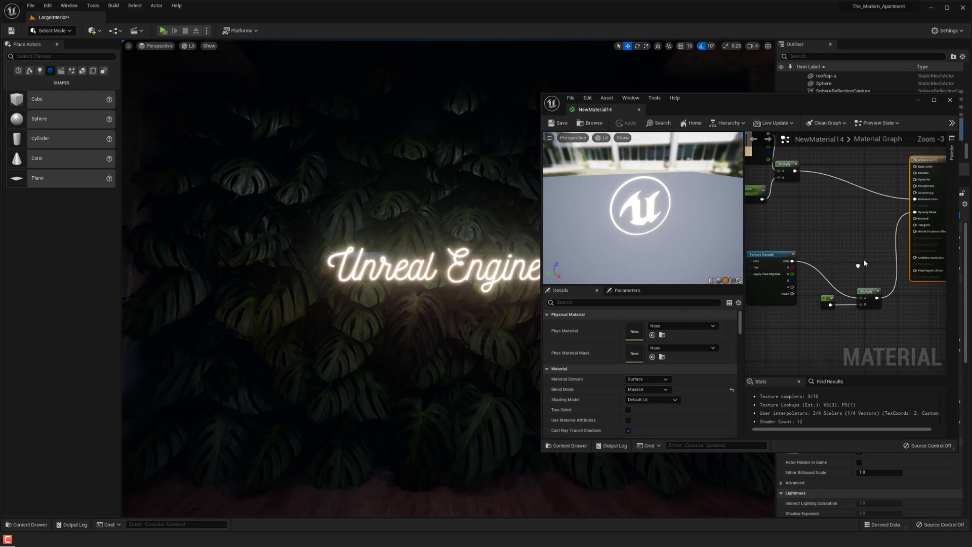
click(639, 389)
click(636, 396)
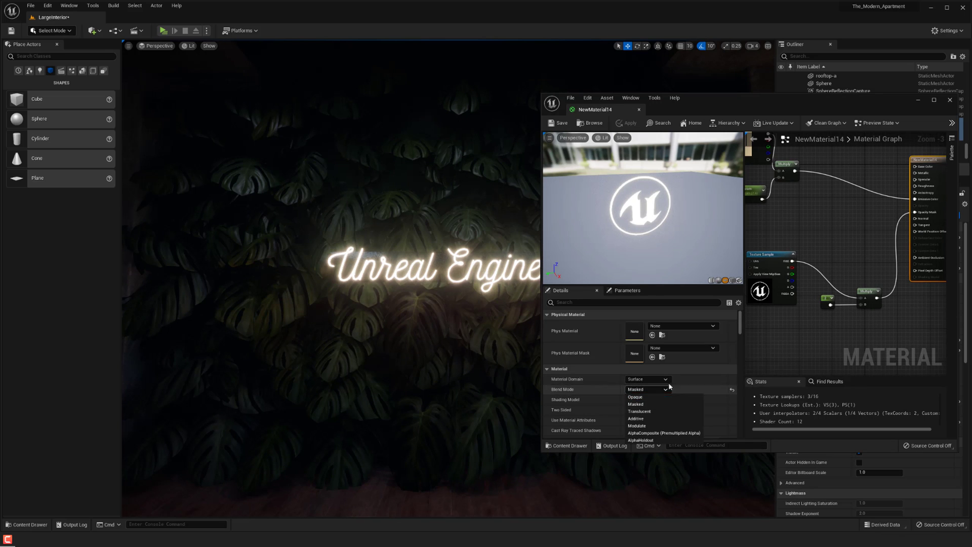
click(694, 368)
click(548, 370)
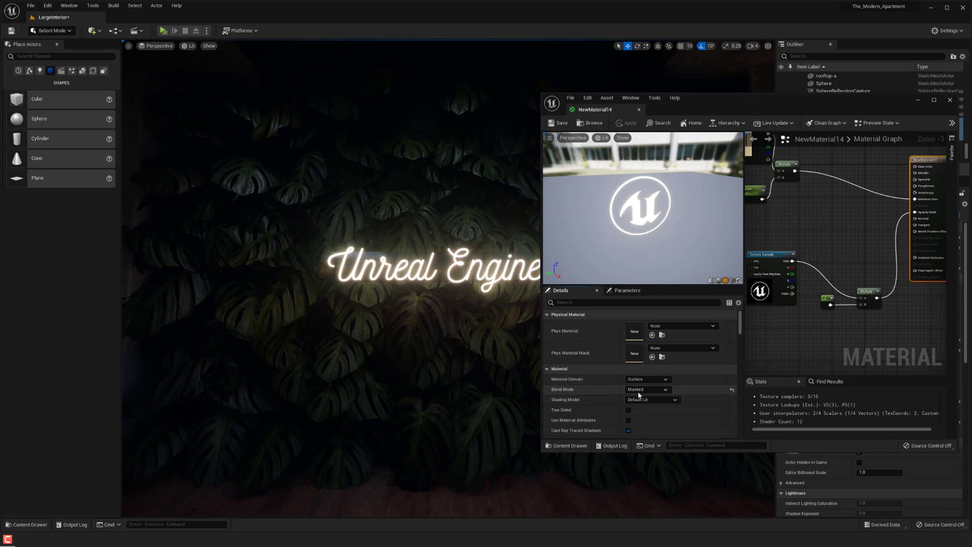
Inspect the Texture Sample with the unreallogo texture, its Multiply link to Opacity Mask, and the resulting logo preview.
mouse_move(852, 323)
right_down()
mouse_move(838, 330)
mouse_move(853, 327)
right_up()
click(769, 296)
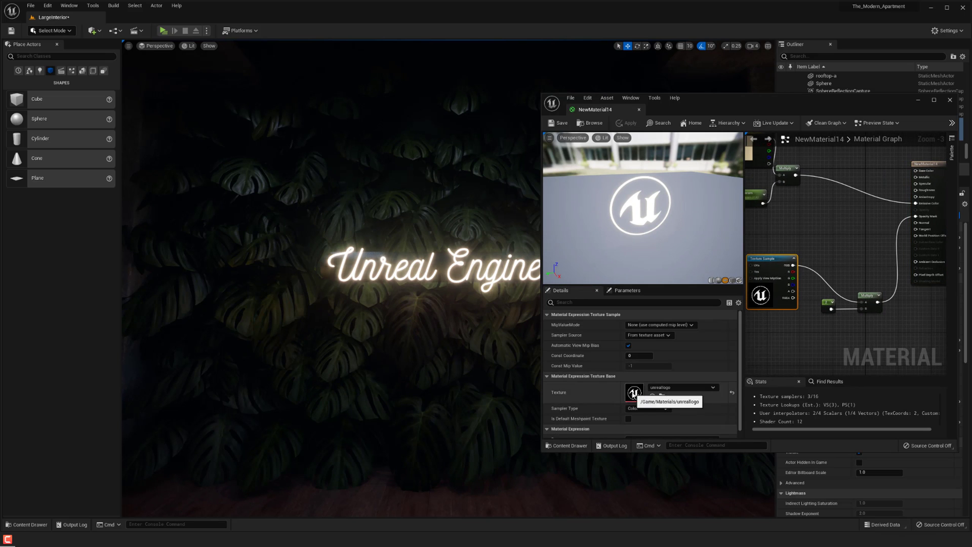
right_drag(796, 298, 781, 303)
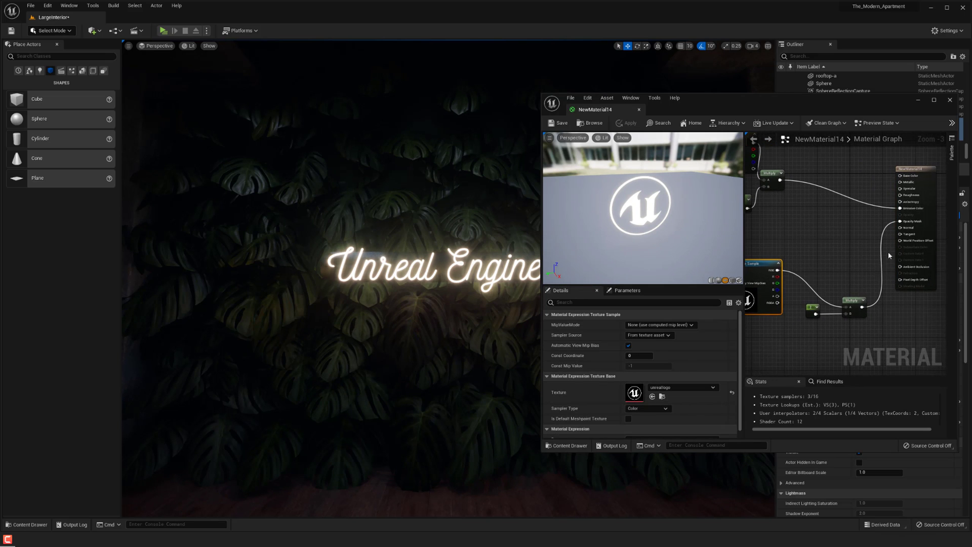
right_drag(855, 270, 867, 268)
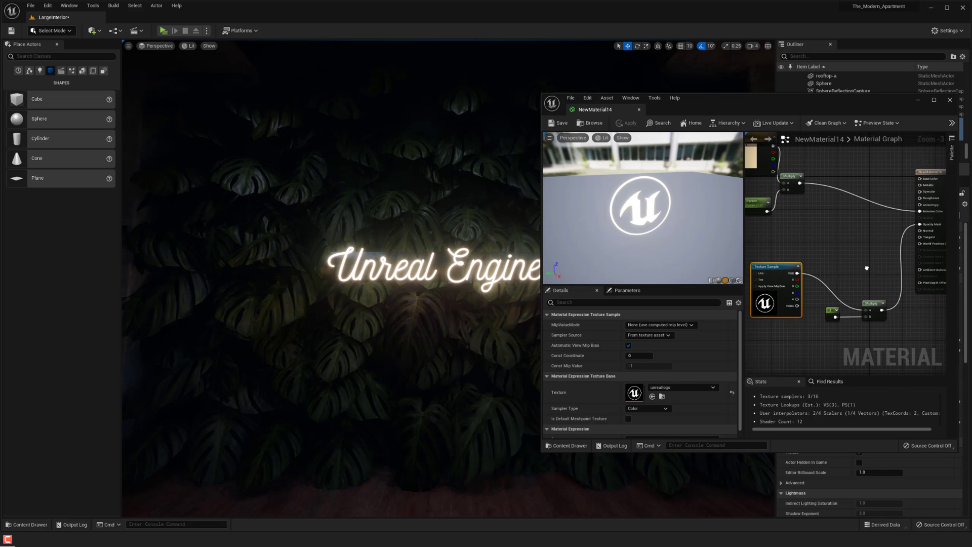
drag(645, 227, 630, 201)
mouse_move(666, 203)
mouse_down()
mouse_move(694, 217)
mouse_move(681, 225)
mouse_move(667, 215)
mouse_up()
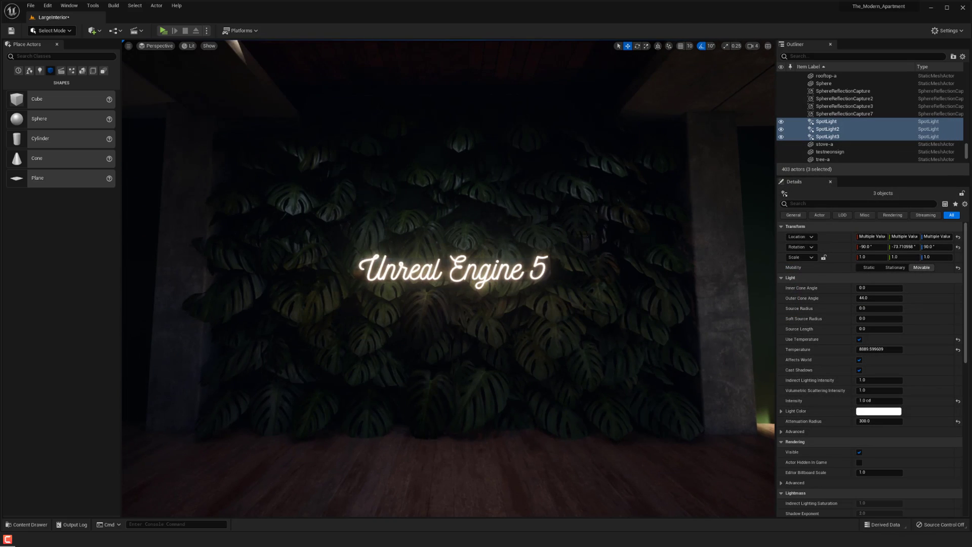
Examine the neon sign's glow on the plant wall from near and far in the level.
key(w)
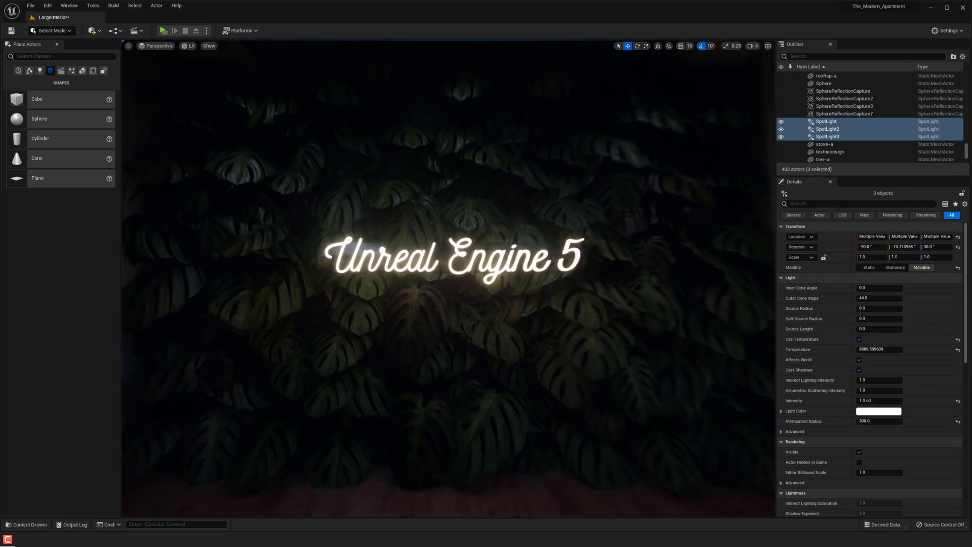
key(g)
key(g)
key(s)
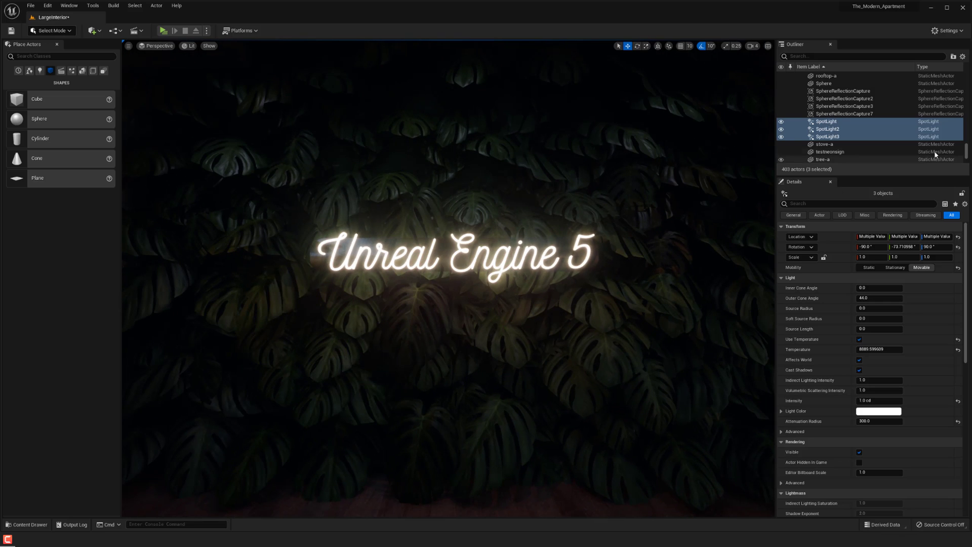
drag(965, 156, 960, 133)
scroll(542, 269, down, 3)
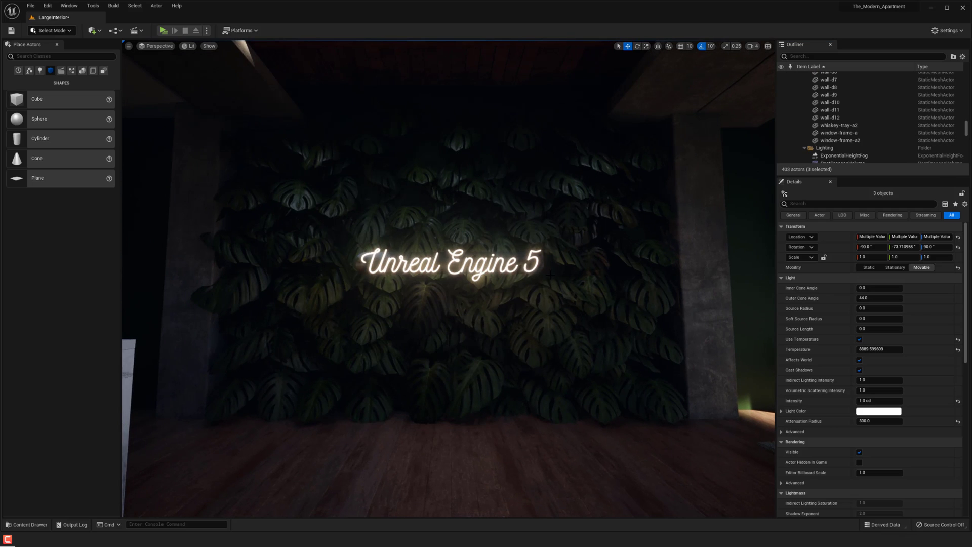
scroll(543, 269, up, 3)
mouse_move(543, 268)
right_down()
mouse_move(541, 248)
mouse_move(543, 259)
right_up()
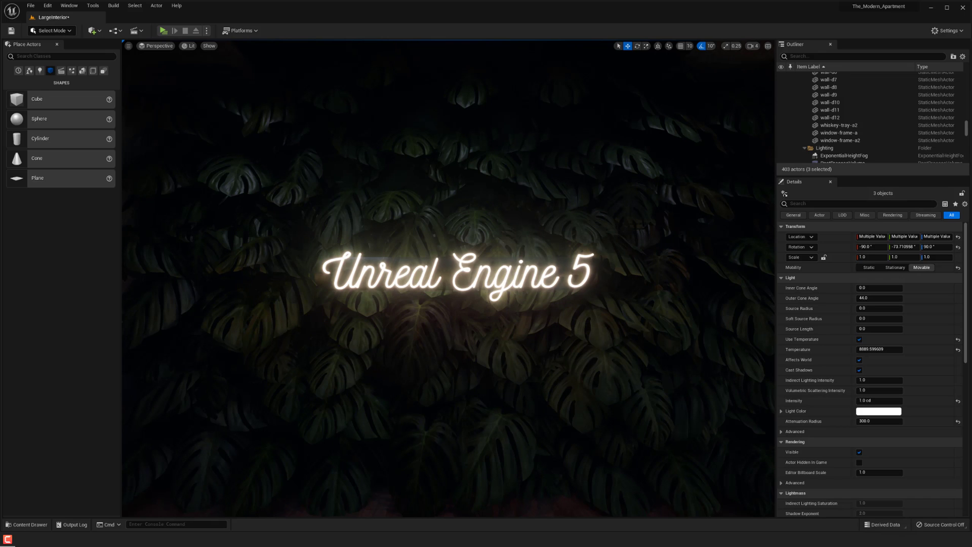
mouse_move(533, 349)
right_down()
mouse_move(533, 361)
mouse_move(535, 348)
right_up()
key(w)
key(s)
key(w)
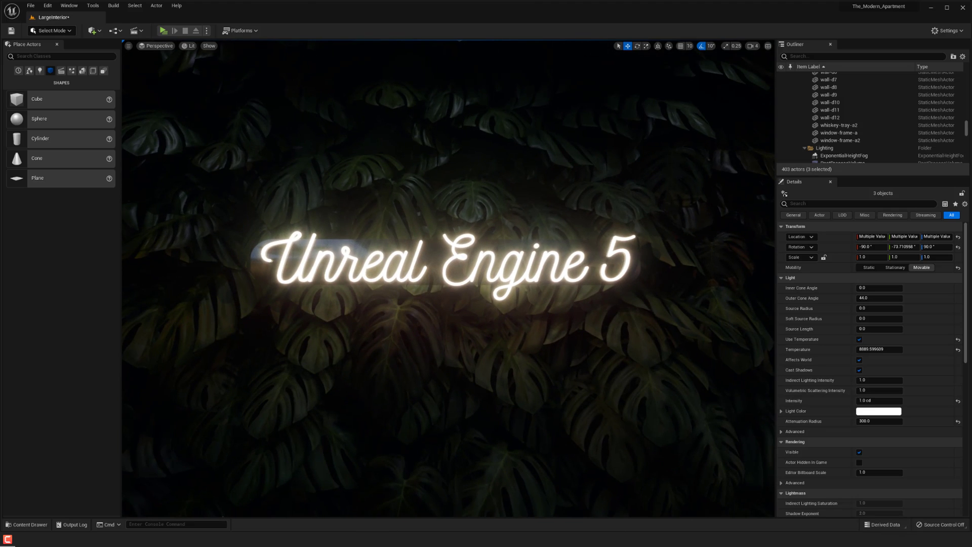